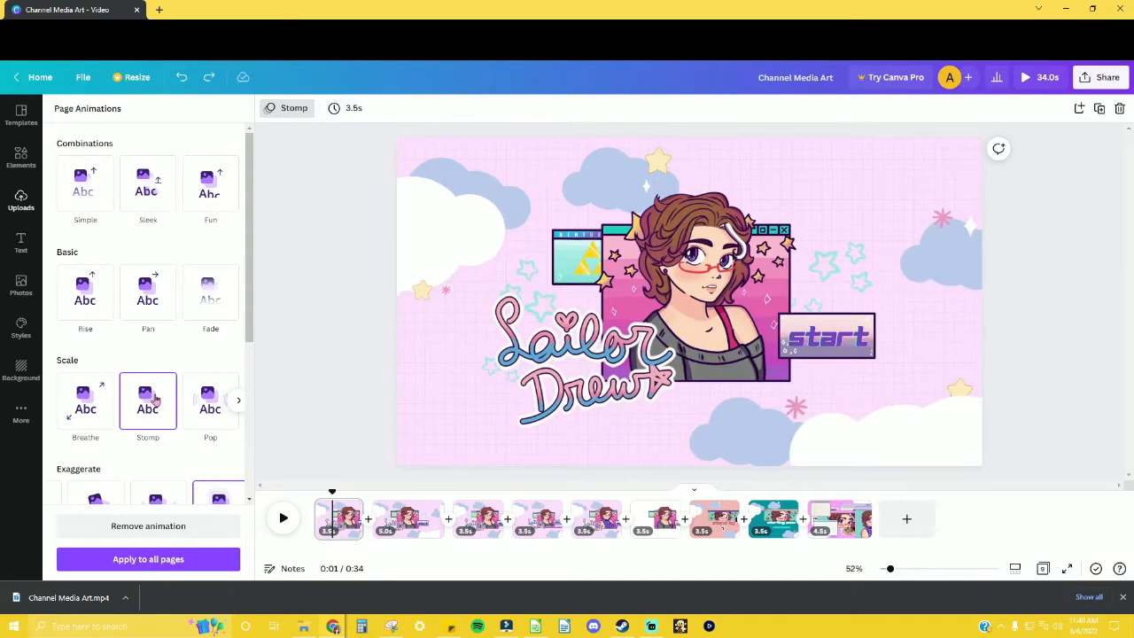
Step: Delete the "start" text from page 1 and download that page as an MP4 video
left_click(836, 345)
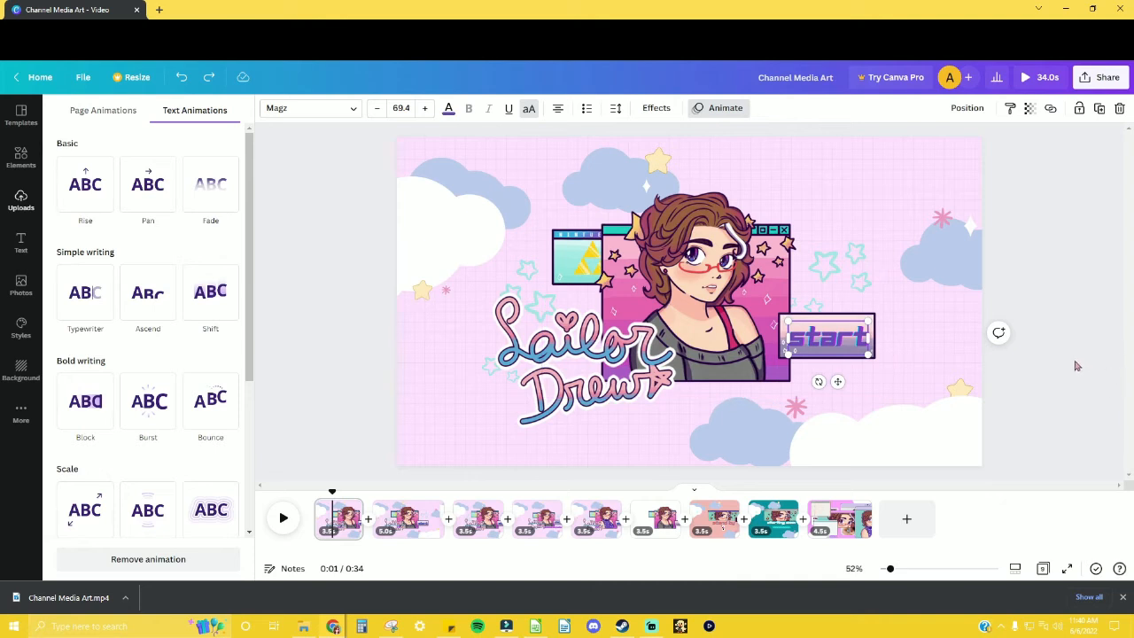
key("Delete")
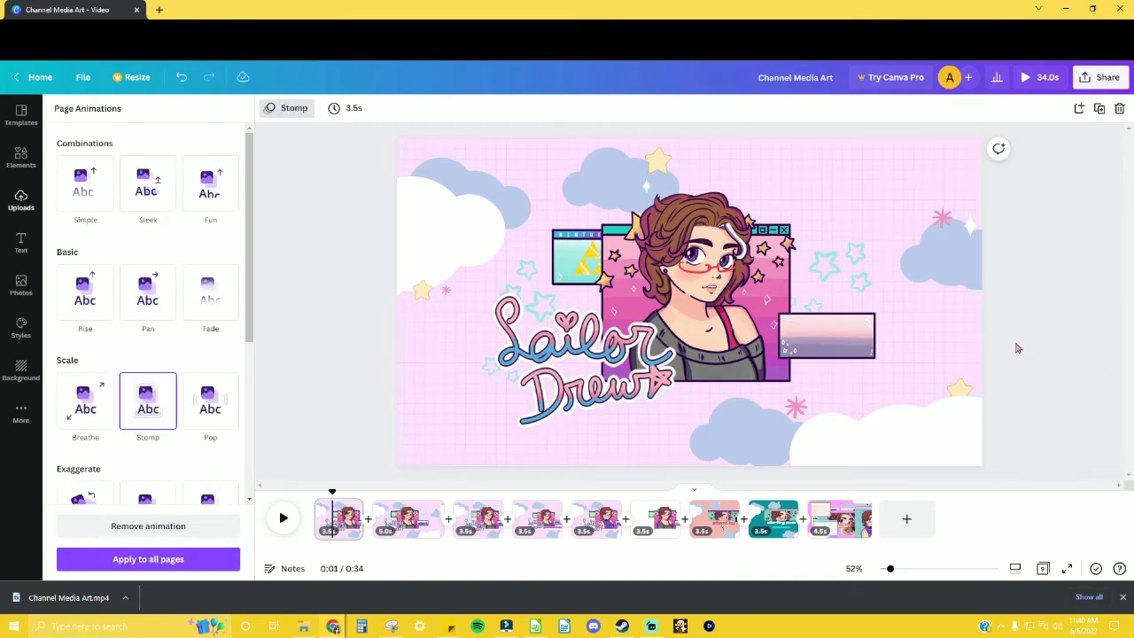
left_click(1099, 78)
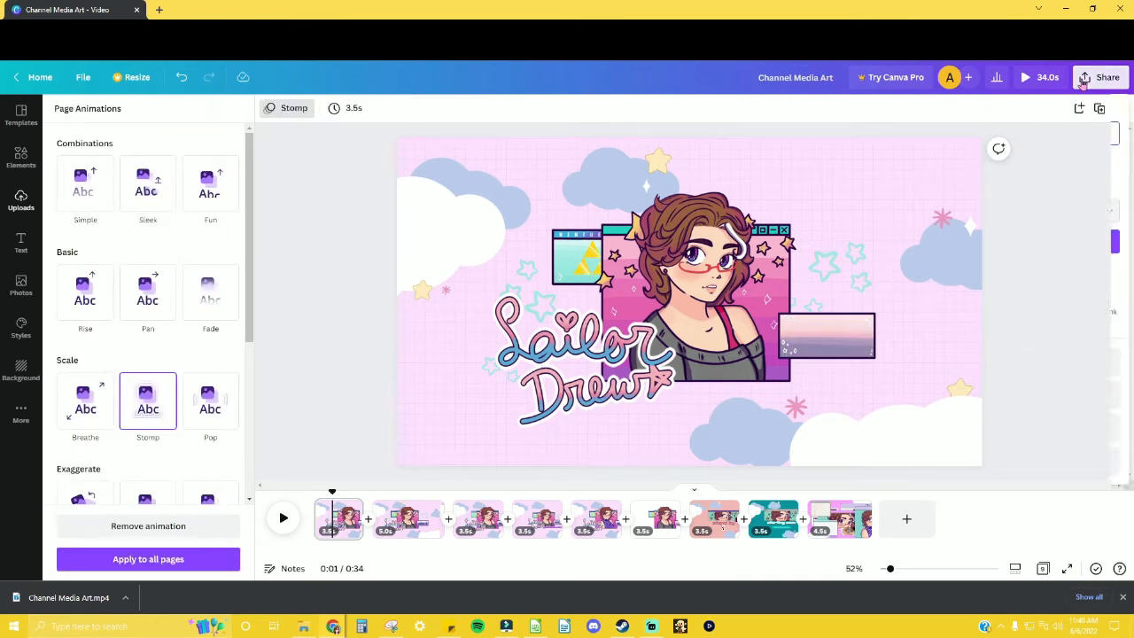
left_click(967, 363)
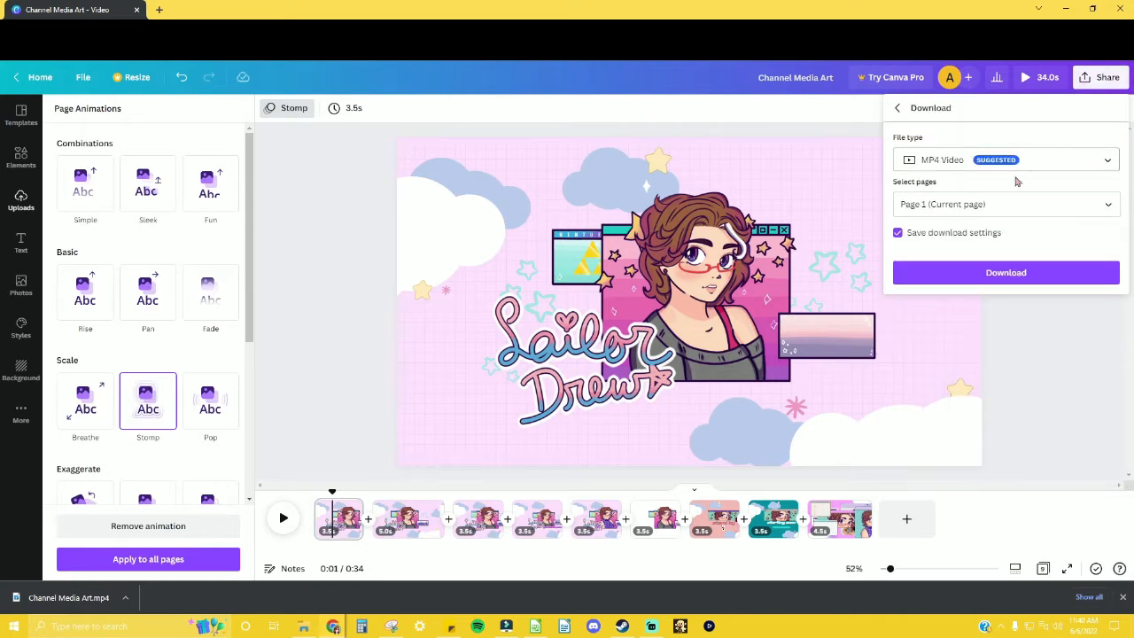
left_click(1026, 280)
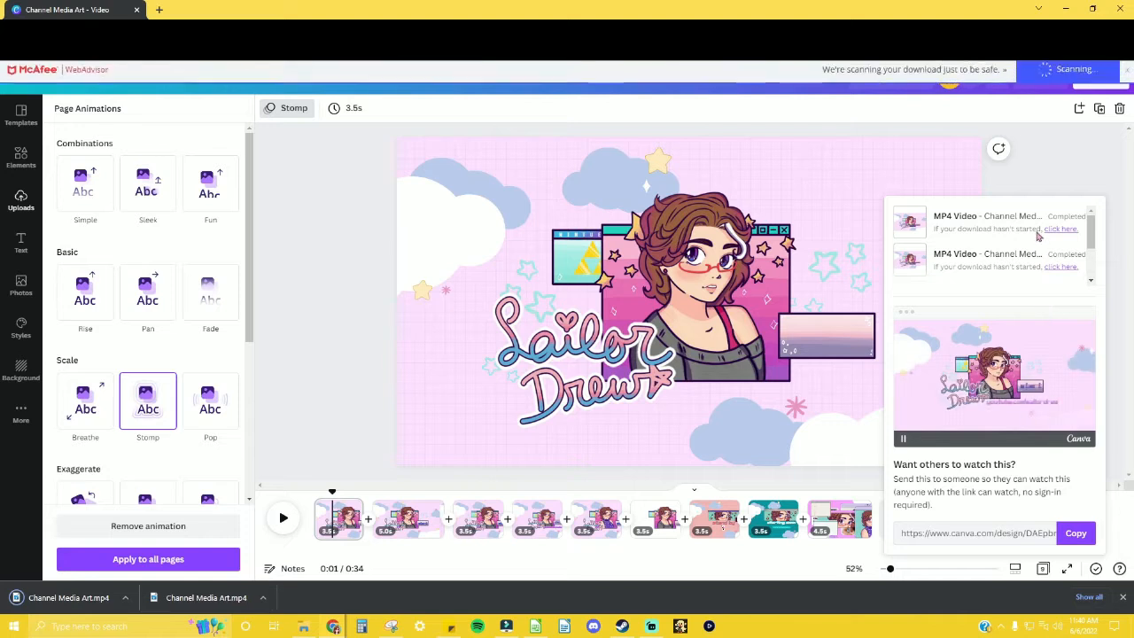
Step: Apply the Block text animation to the "start" text on page 2
left_click(398, 518)
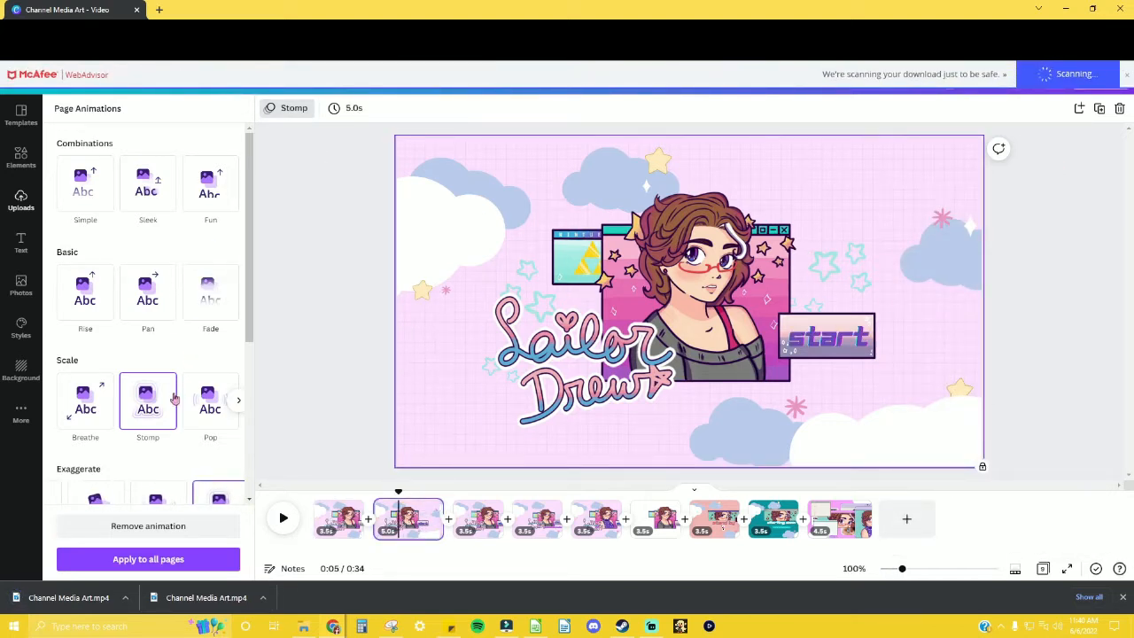
left_click(851, 344)
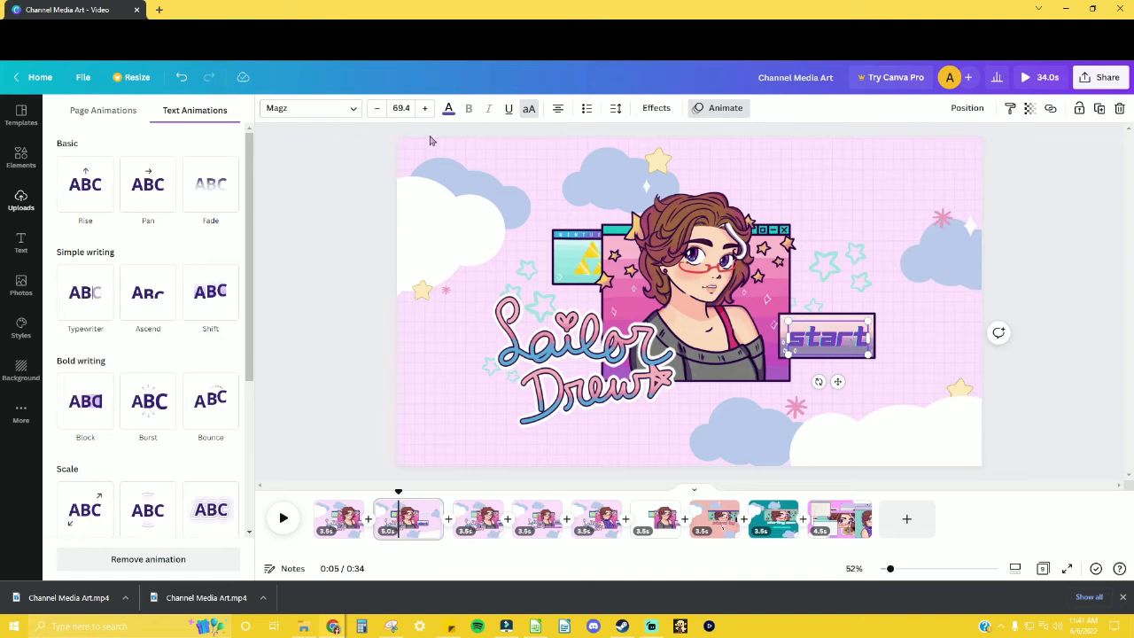
left_click(96, 399)
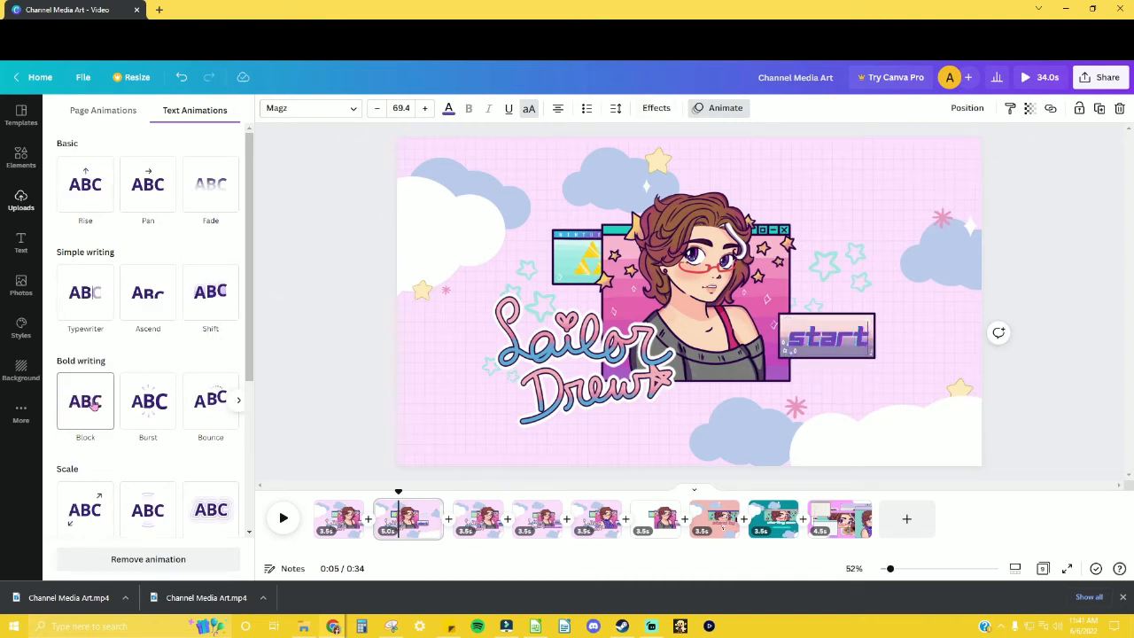
left_click(1062, 290)
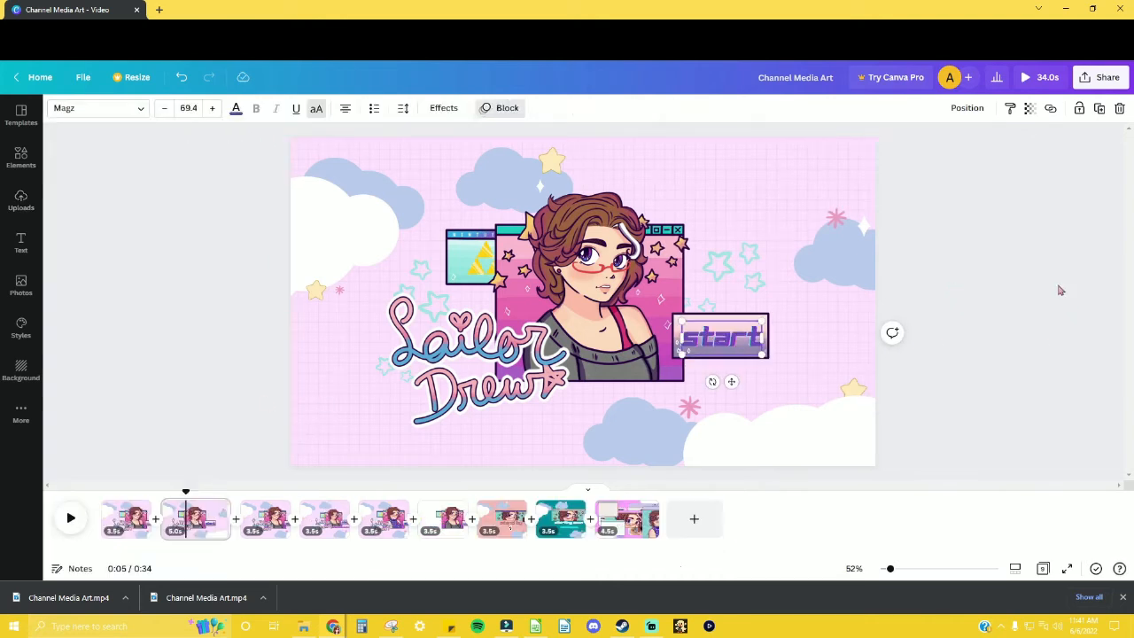
Step: Set the MP4 video download to include page 2 instead of page 1
left_click(1099, 78)
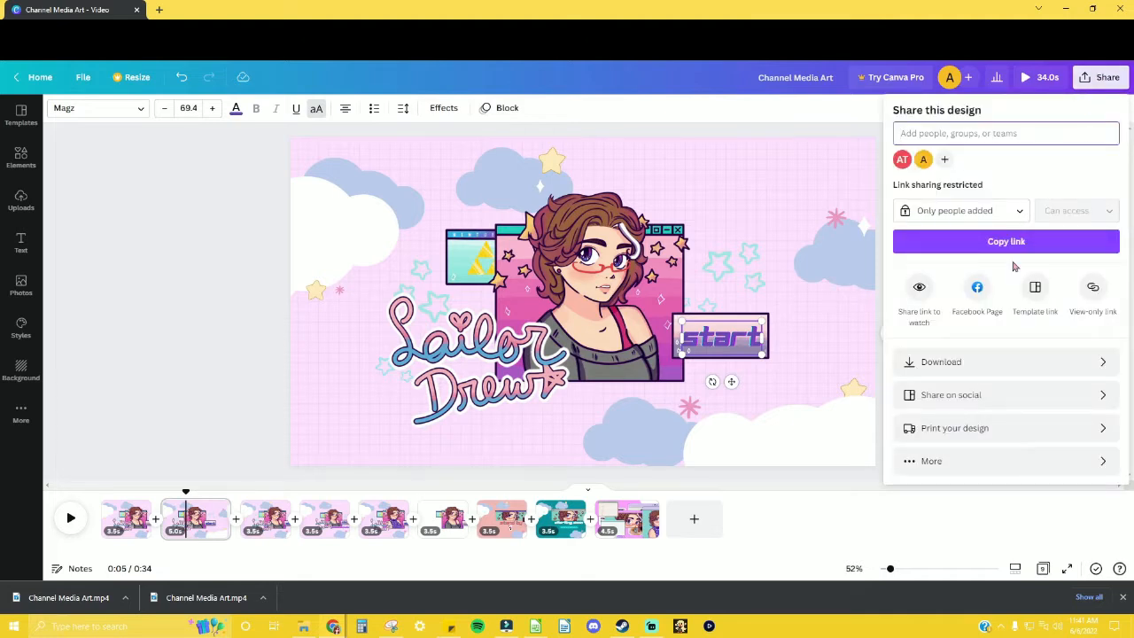
left_click(976, 362)
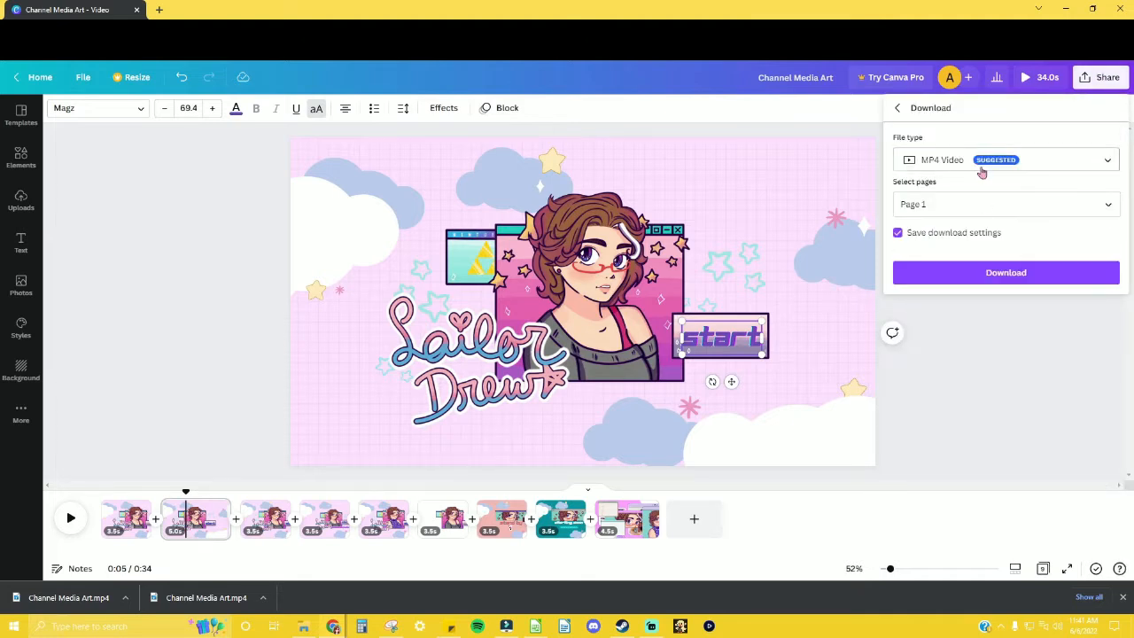
left_click(1010, 204)
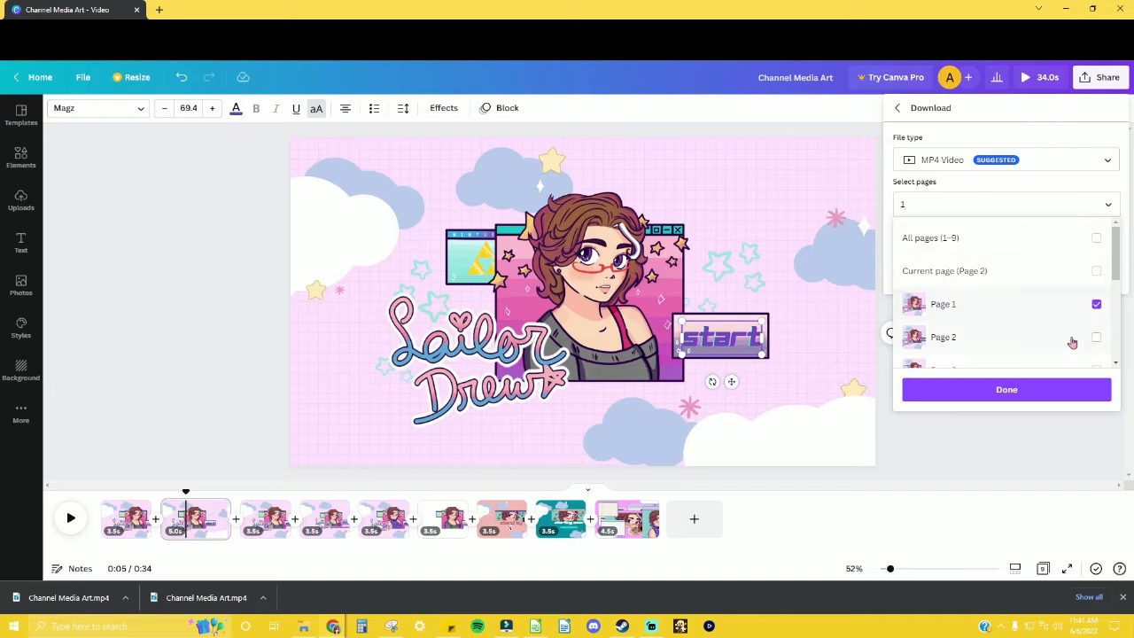
left_click(1097, 305)
left_click(1096, 336)
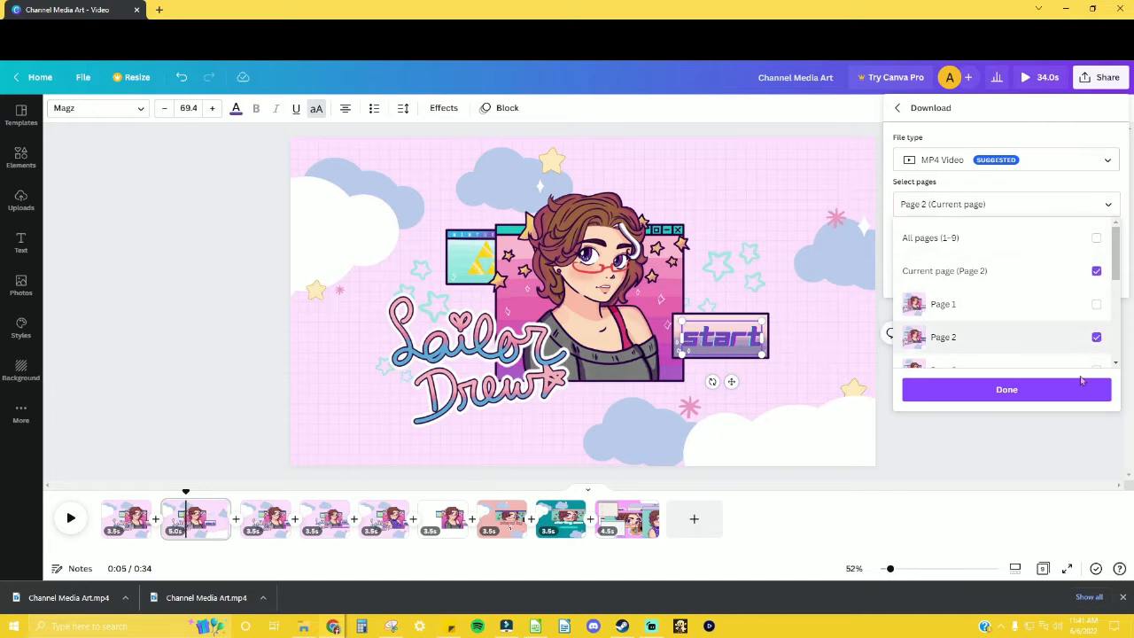
left_click(1007, 391)
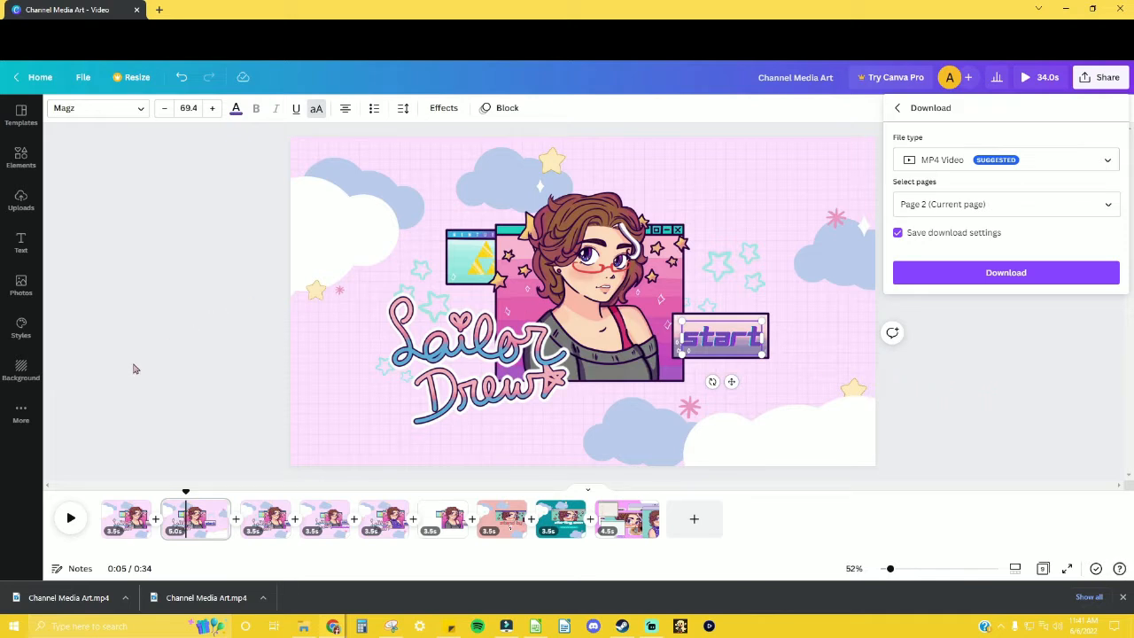
Step: Recolor the "start" text on page 2 with the bright magenta document color
left_click(739, 341)
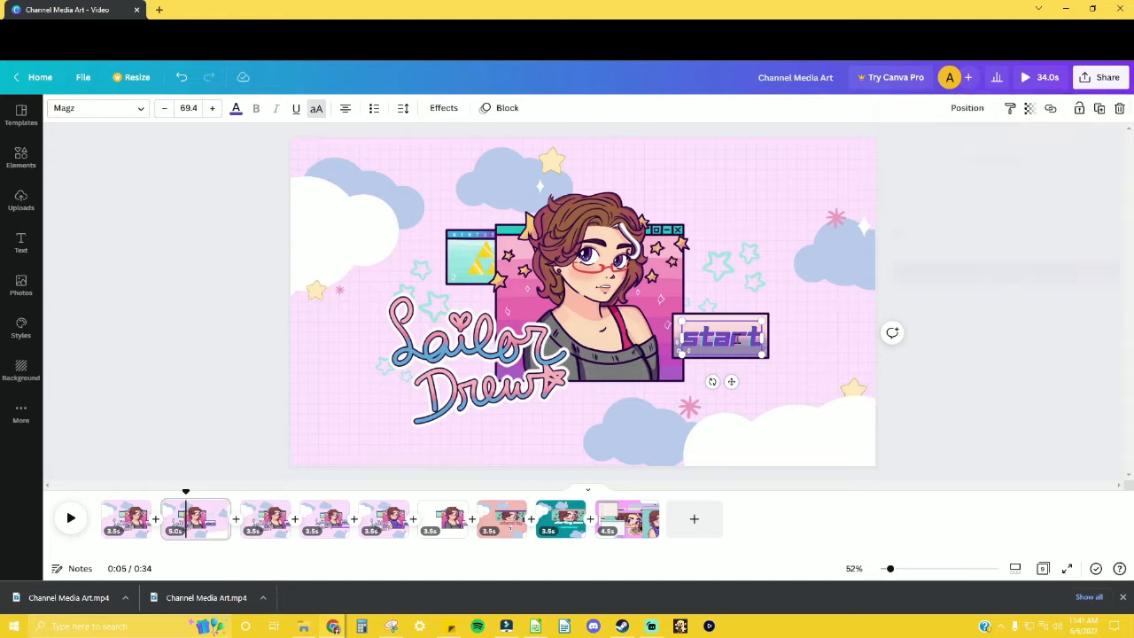
left_click(235, 109)
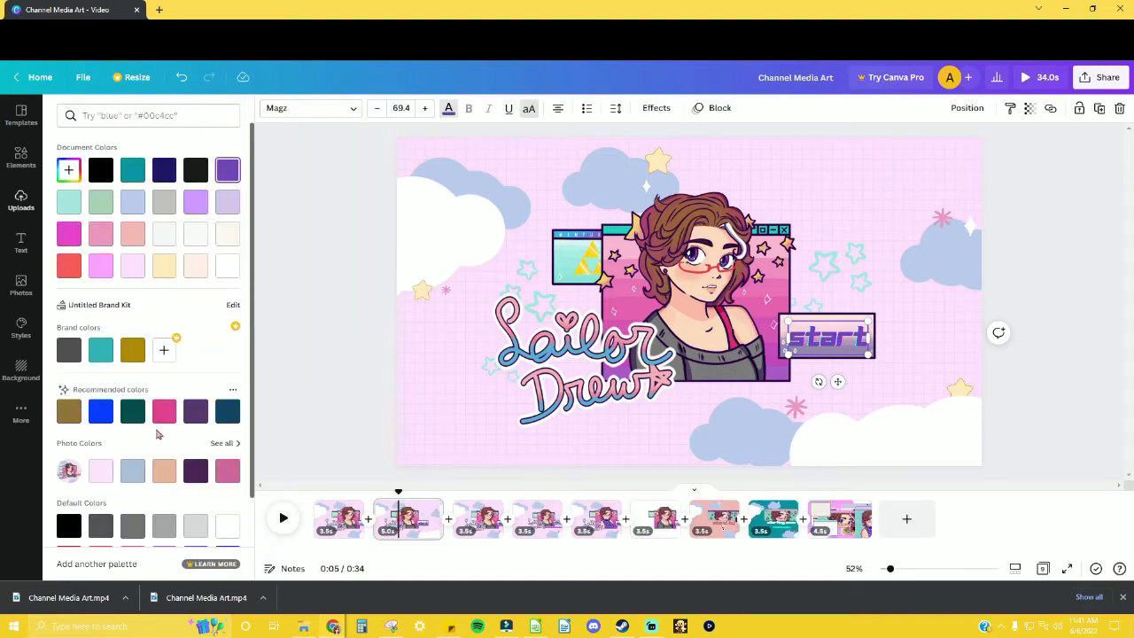
left_click(68, 236)
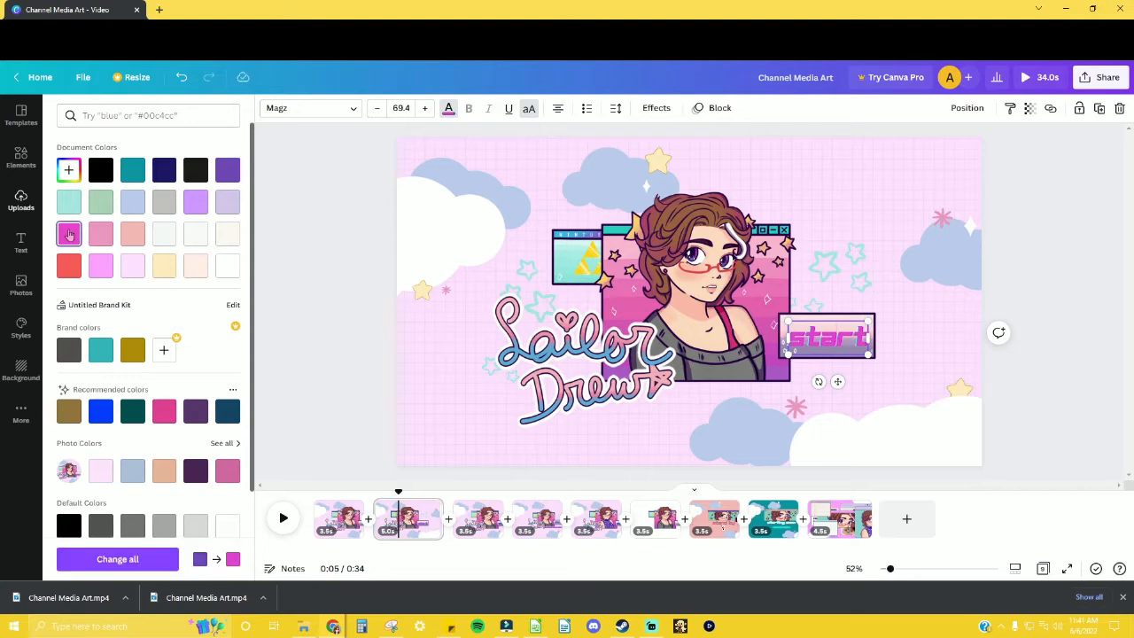
Step: Download page 2 with the magenta "start" text as a PNG image
left_click(1092, 80)
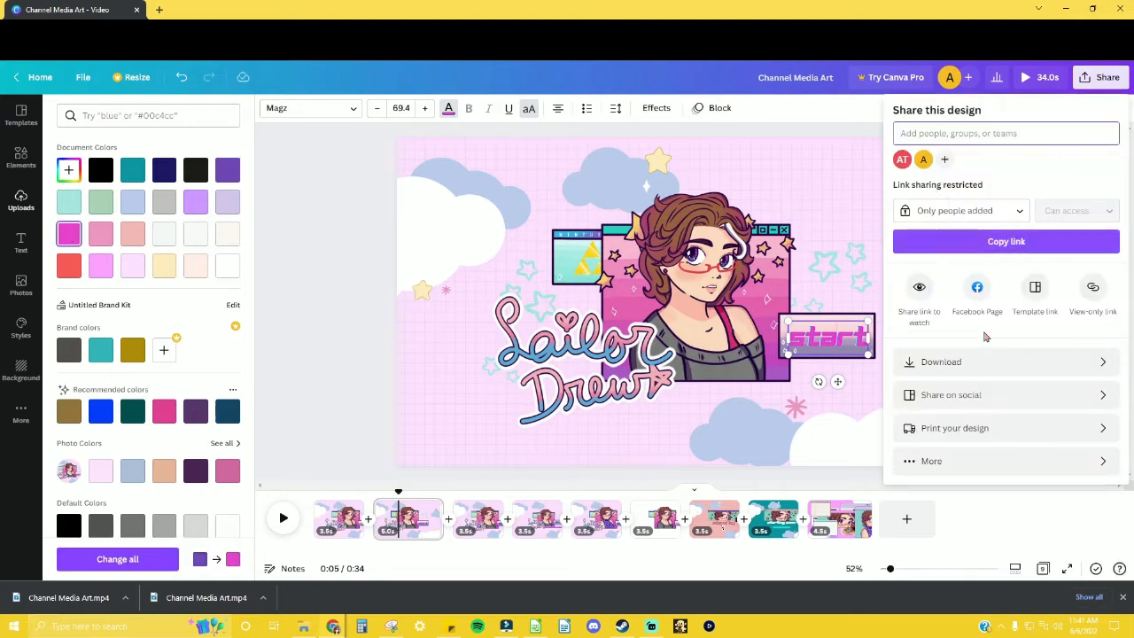
left_click(993, 361)
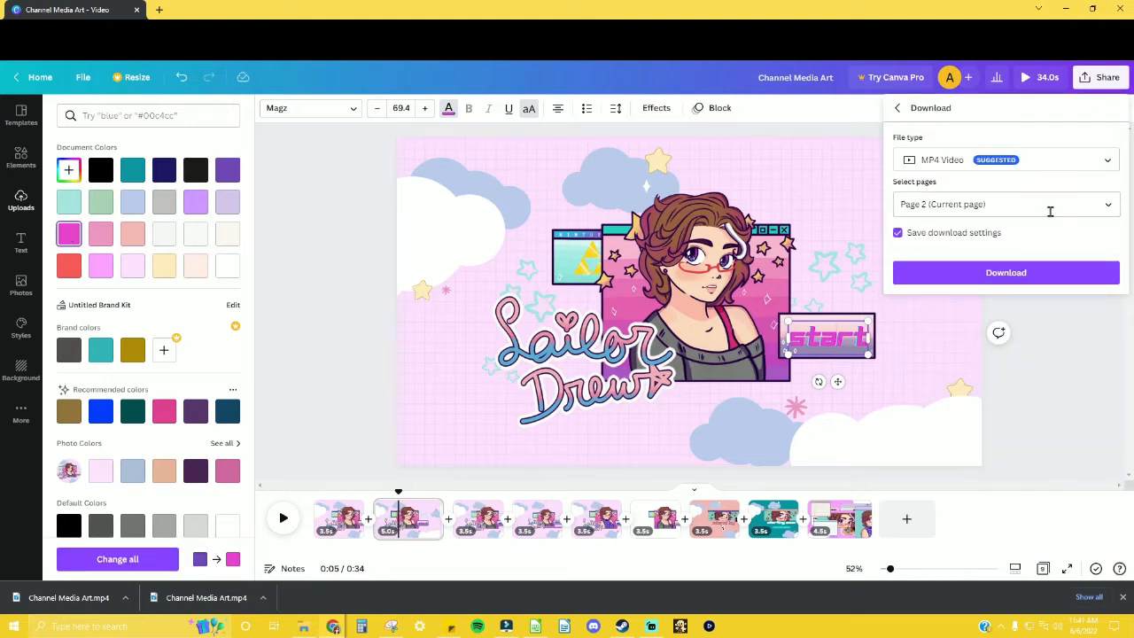
left_click(1086, 163)
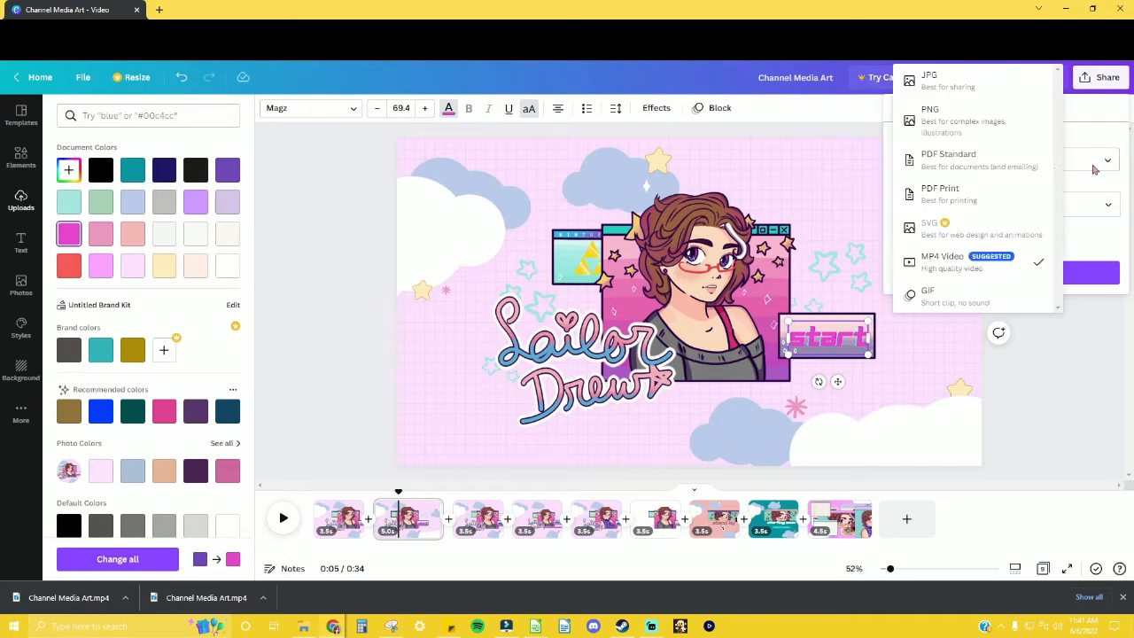
left_click(930, 126)
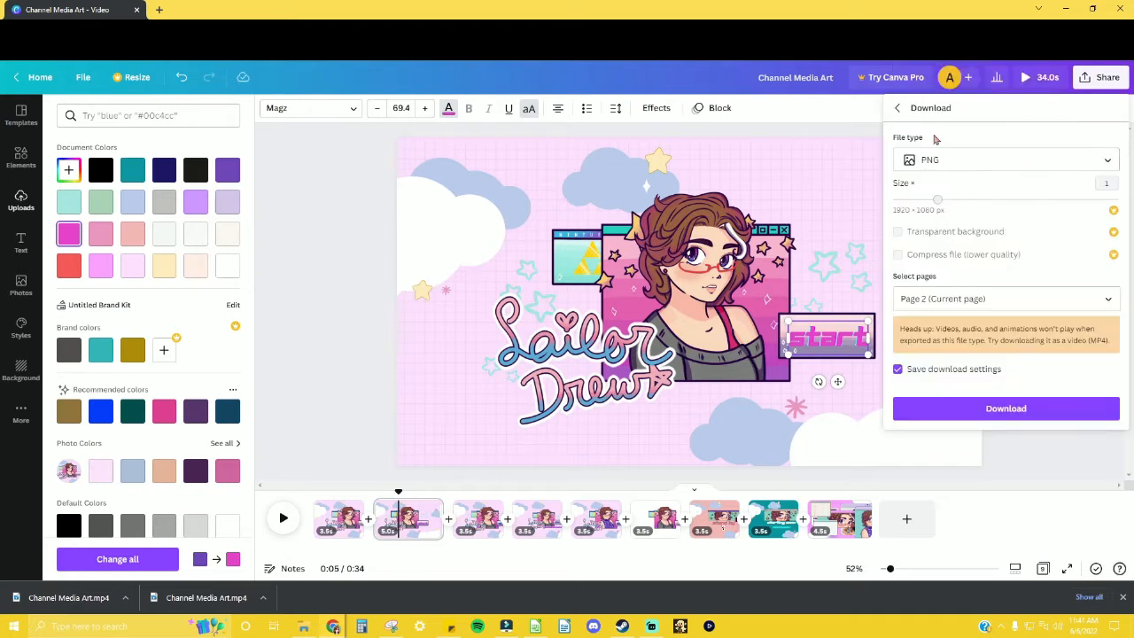
left_click(1002, 409)
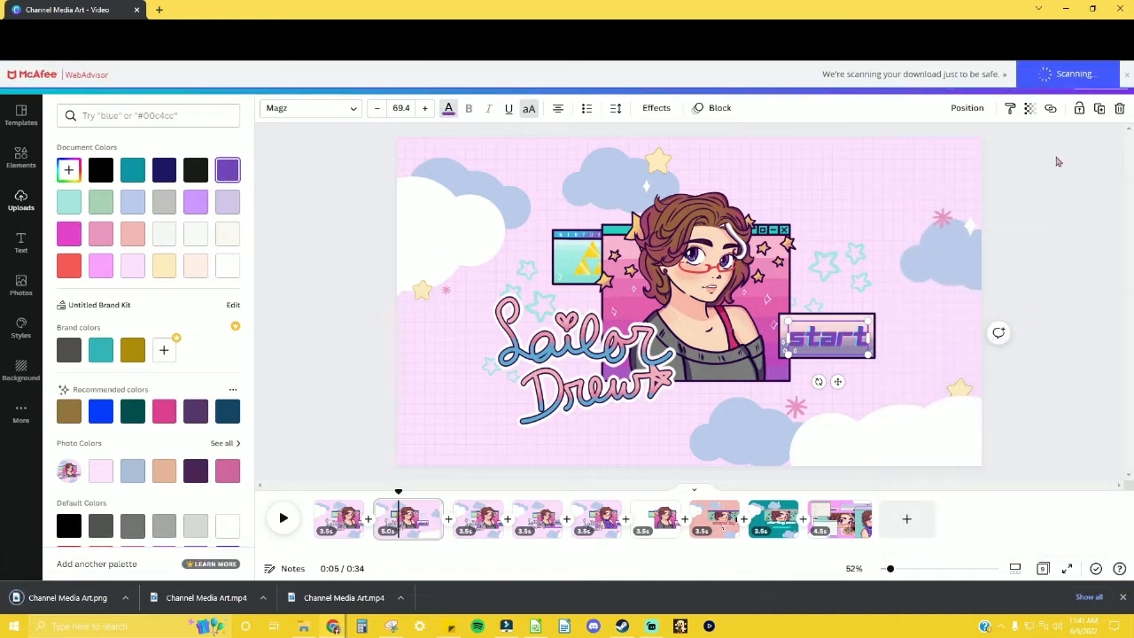
Step: Try the dark purple recommended color on the "start" text and return it to the purple document color
left_click(196, 410)
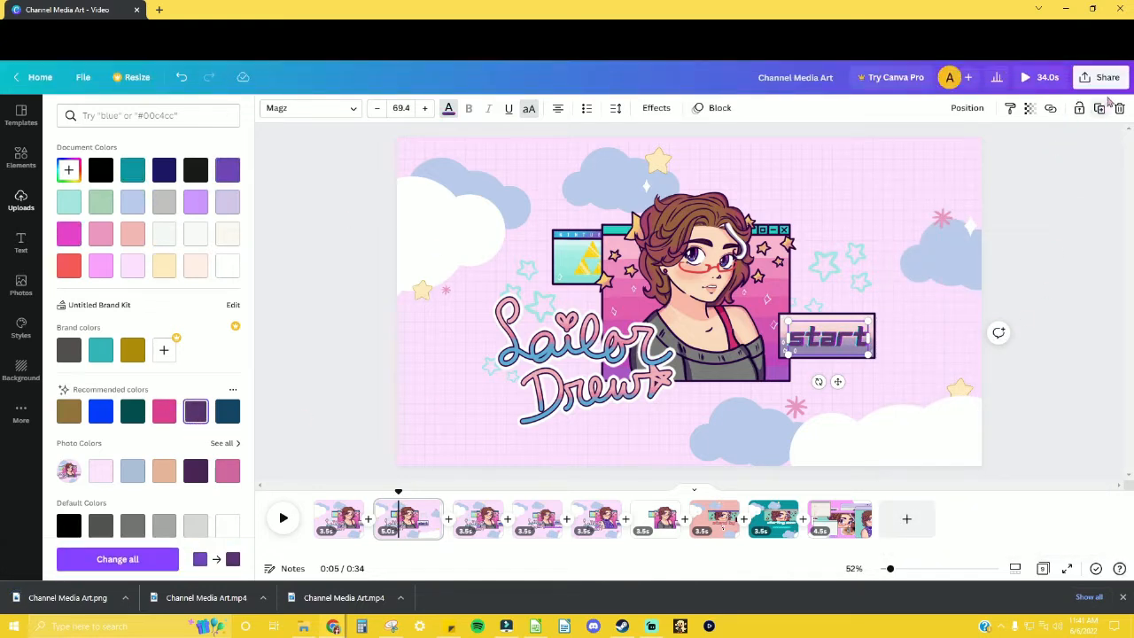
scroll(159, 444, "down", 3)
scroll(210, 353, "up", 3)
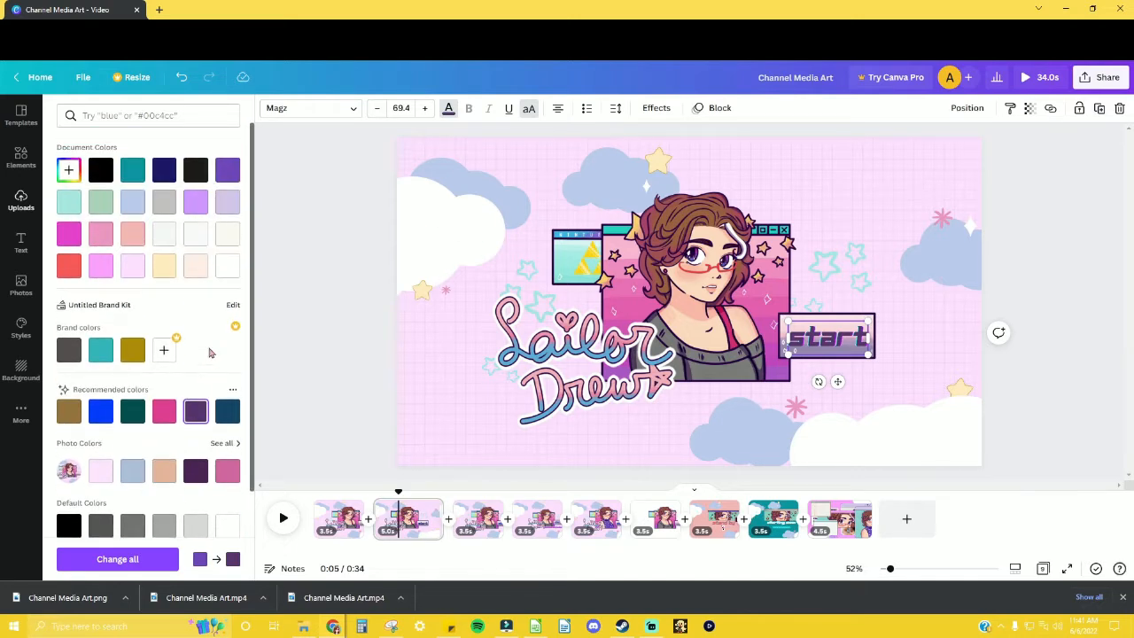
left_click(227, 169)
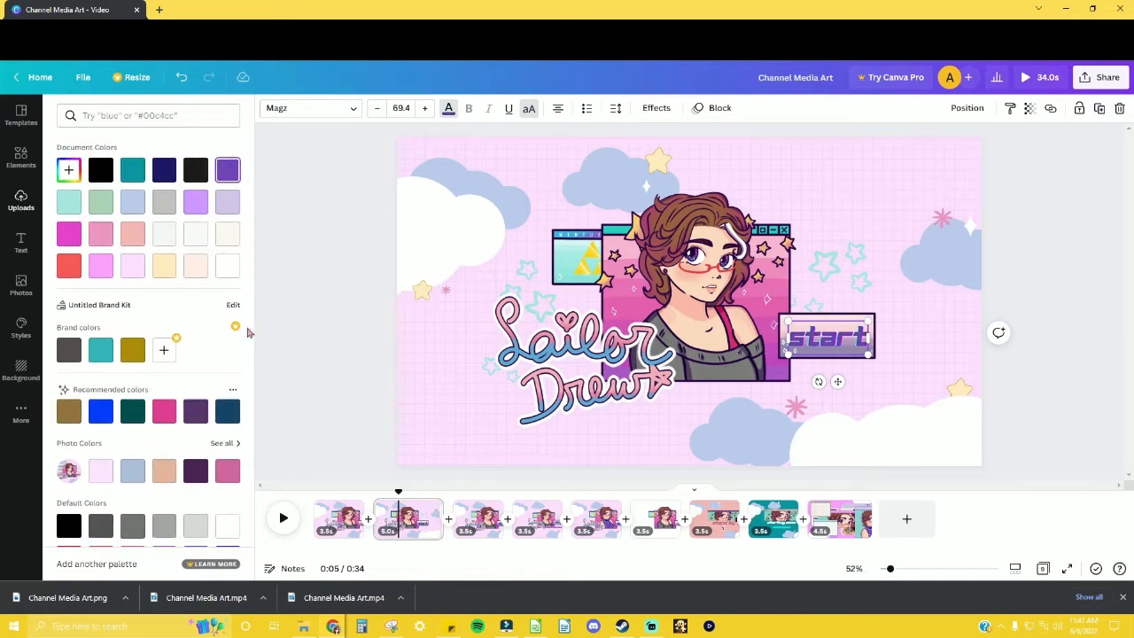
Step: Open the download settings for the design with the purple "start" text
left_click(1099, 80)
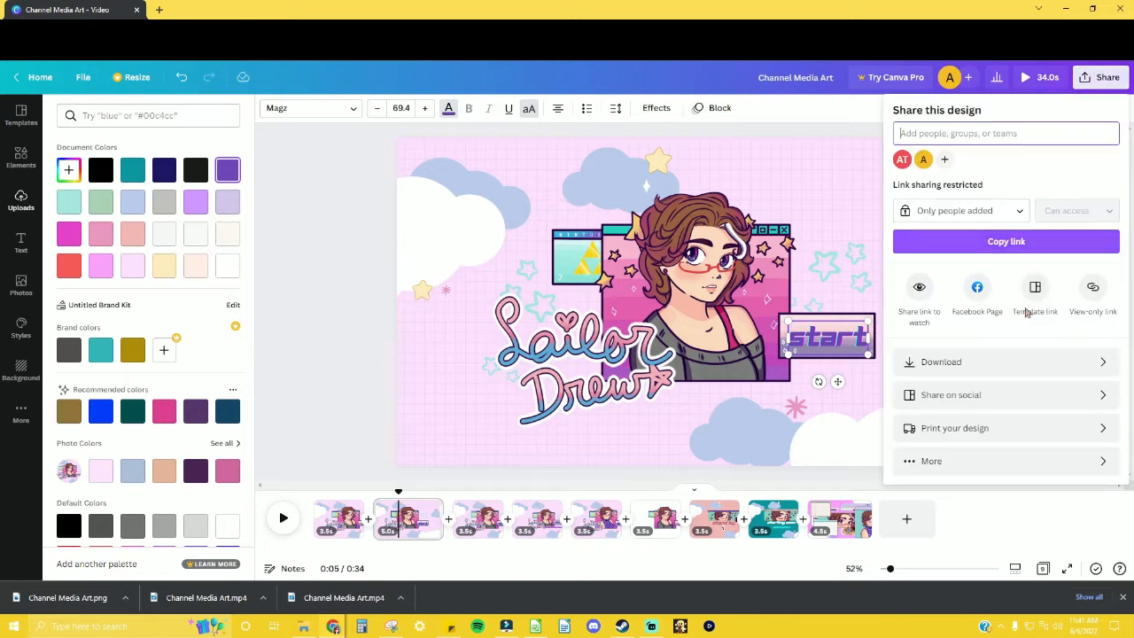
left_click(992, 361)
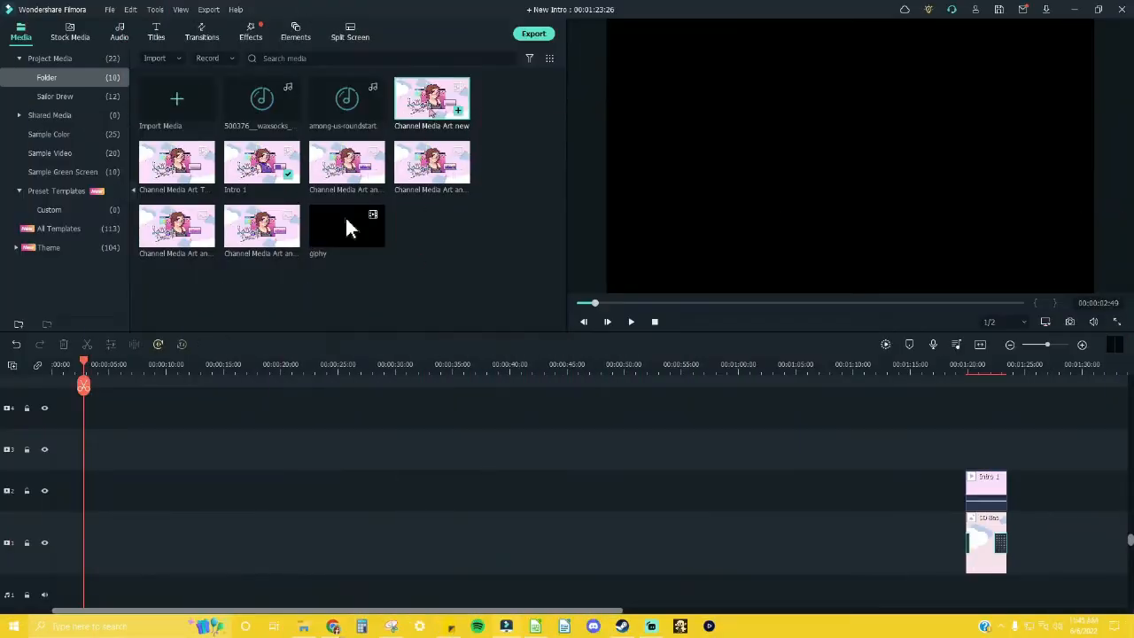
Step: In Filmora, add the "Channel Media Art new" clip at the start of video track 1, keeping the 1920 x 1080 60fps project settings
left_click_drag(347, 227, 21, 574)
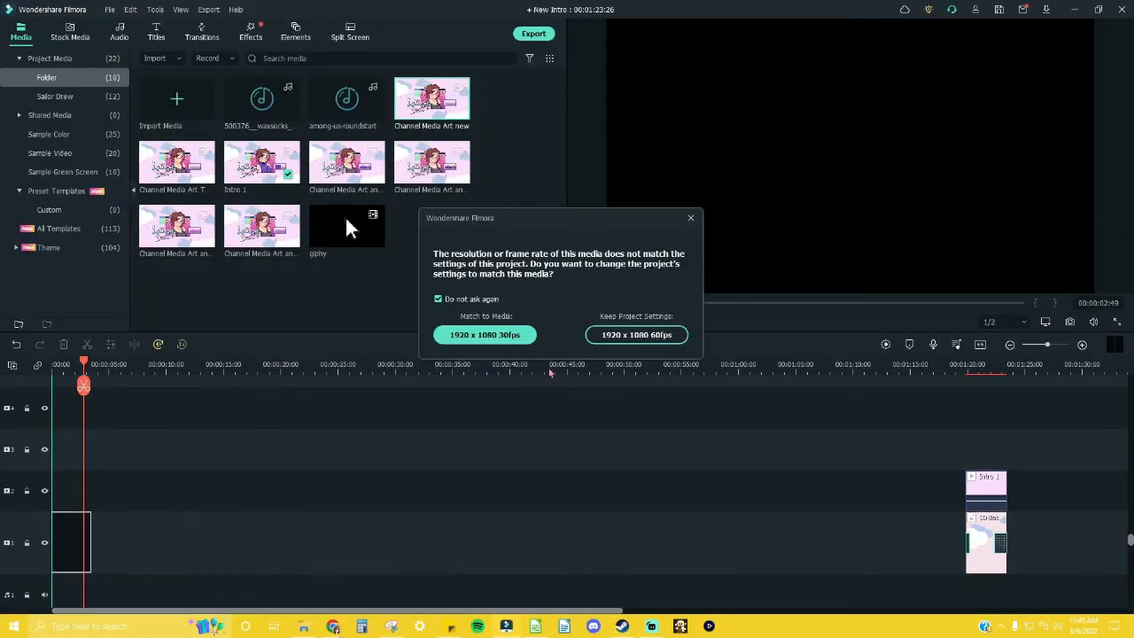
left_click(636, 335)
Step: Play the clip to find where its entrance animation ends, split it at 00:00:01:44 and delete the part after the cut
left_click(1053, 347)
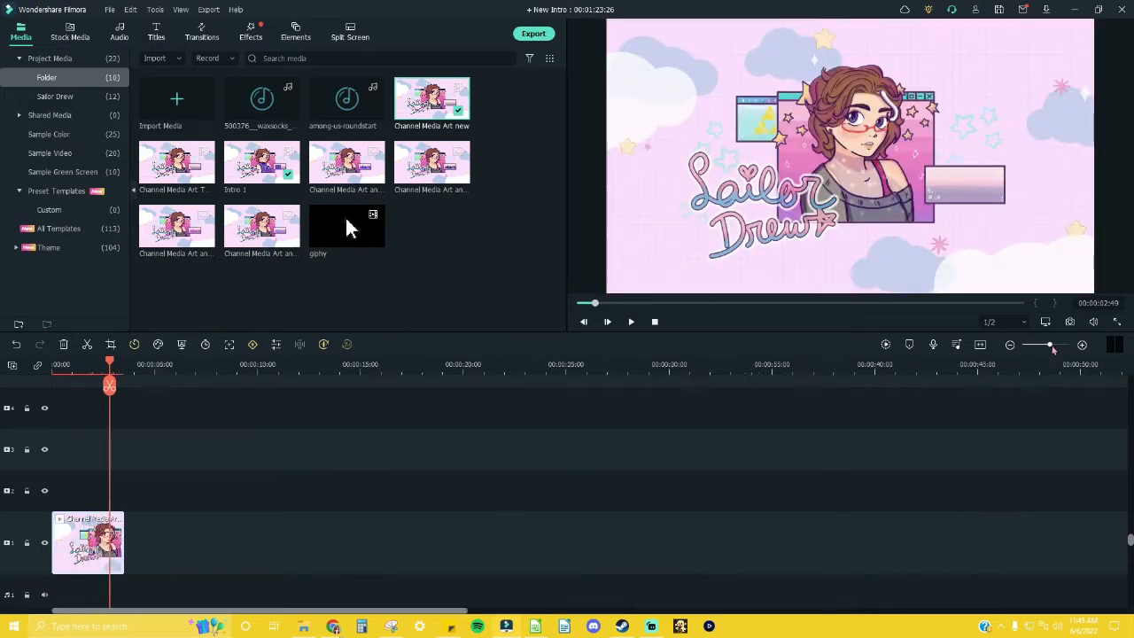
left_click_drag(1053, 350, 1055, 351)
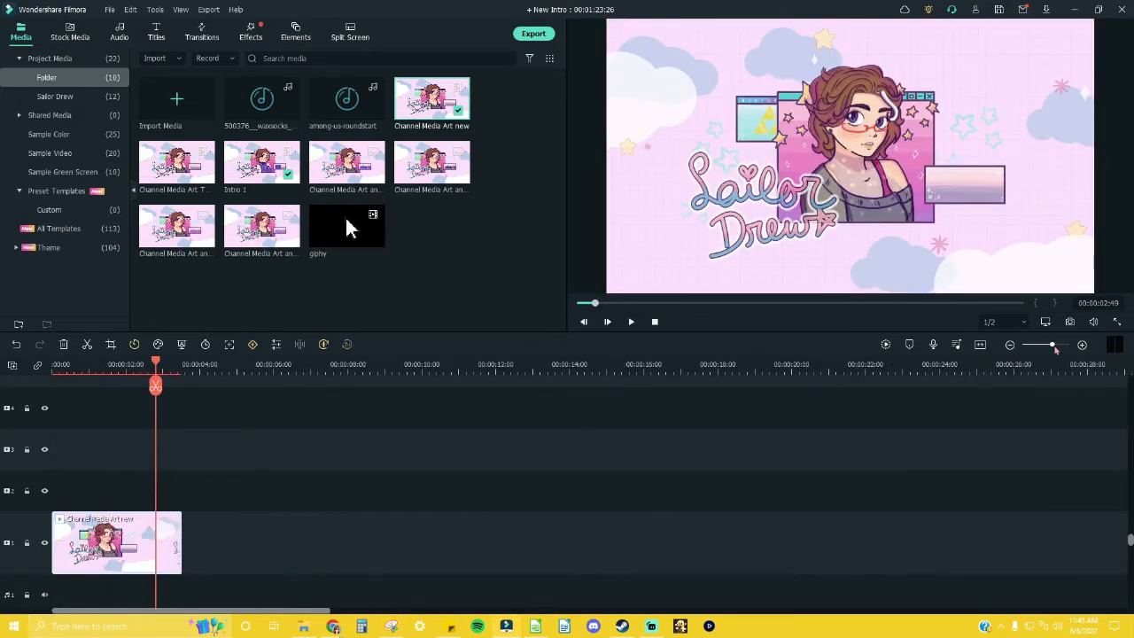
left_click(631, 323)
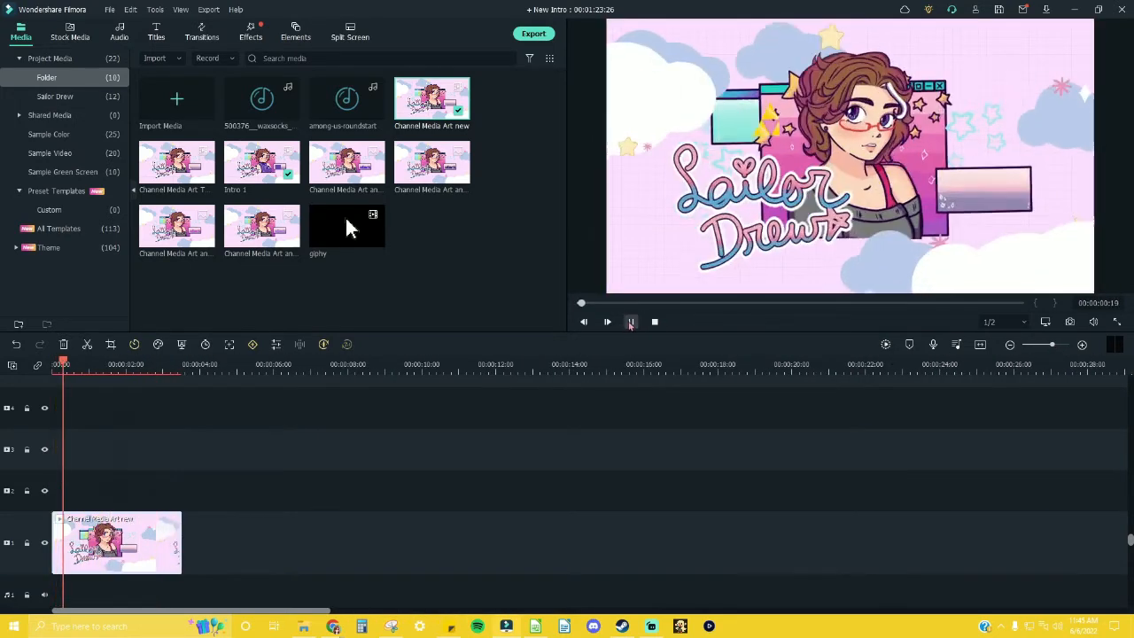
left_click(630, 324)
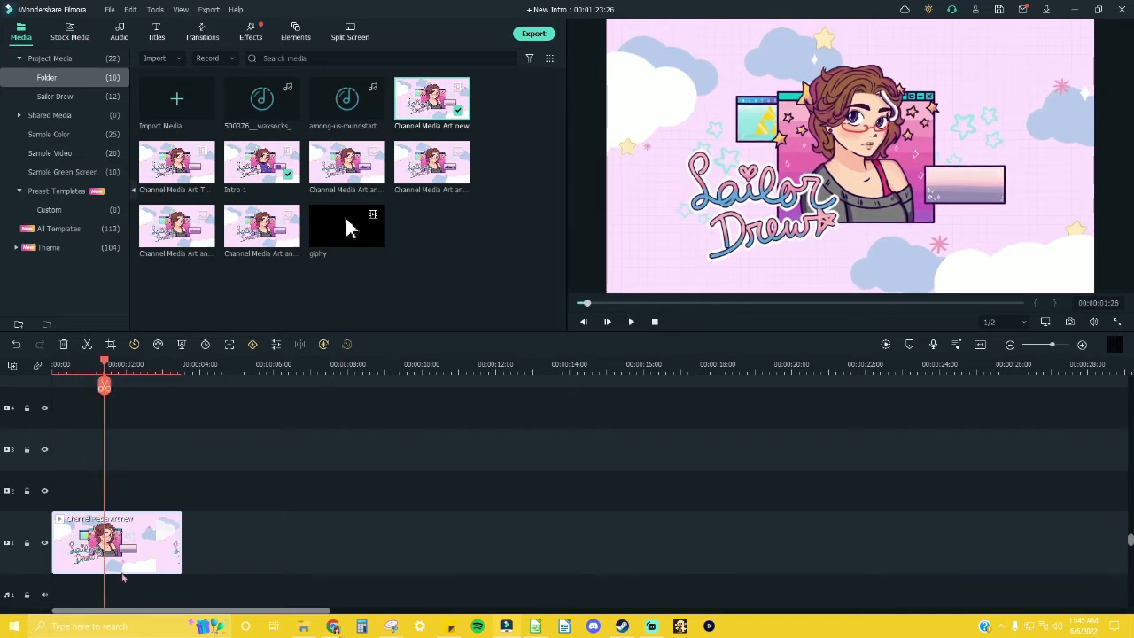
key("Right")
key("Right")
key("Right")
key("Right")
key("Right")
key("Right")
key("Right")
key("Right")
key("Right")
key("Right")
key("Right")
key("Right")
key("Right")
key("Right")
key("Right")
key("Right")
key("Right")
key("Right")
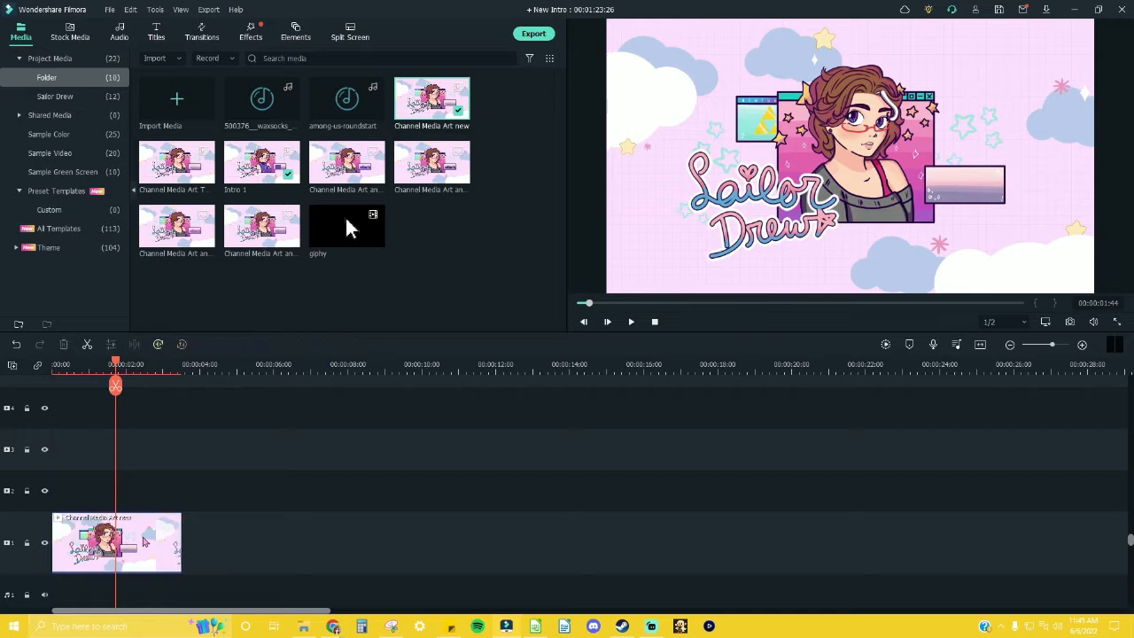
key("ctrl+b")
key("Delete")
Step: Try moving the trimmed clip up to video track 2 and undo the move
left_click_drag(94, 545, 92, 496)
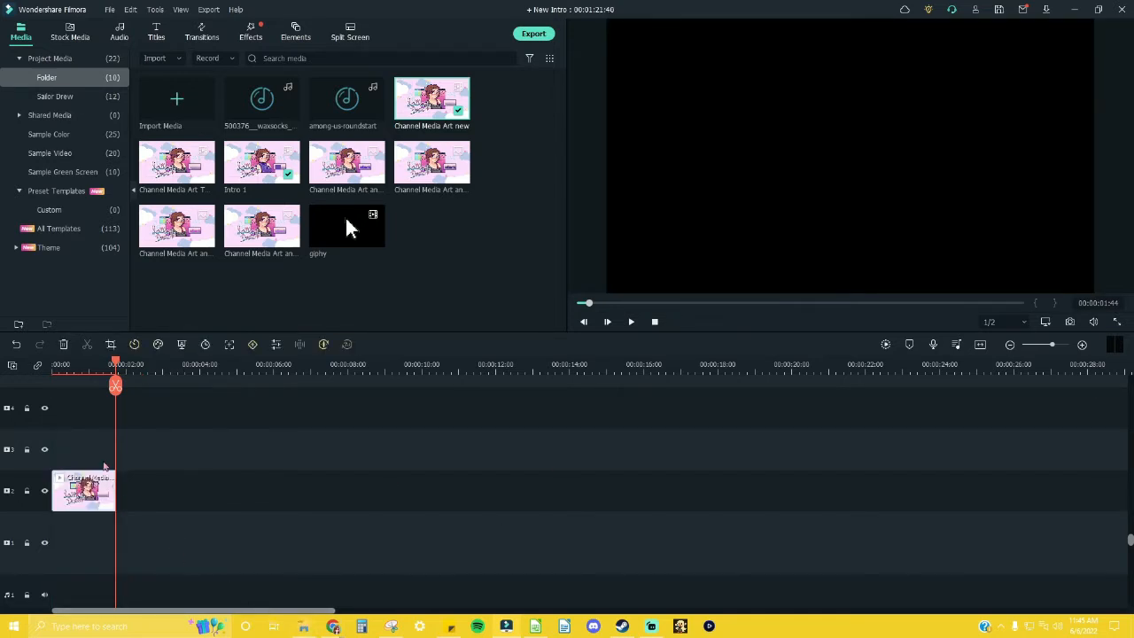
key("ctrl+z")
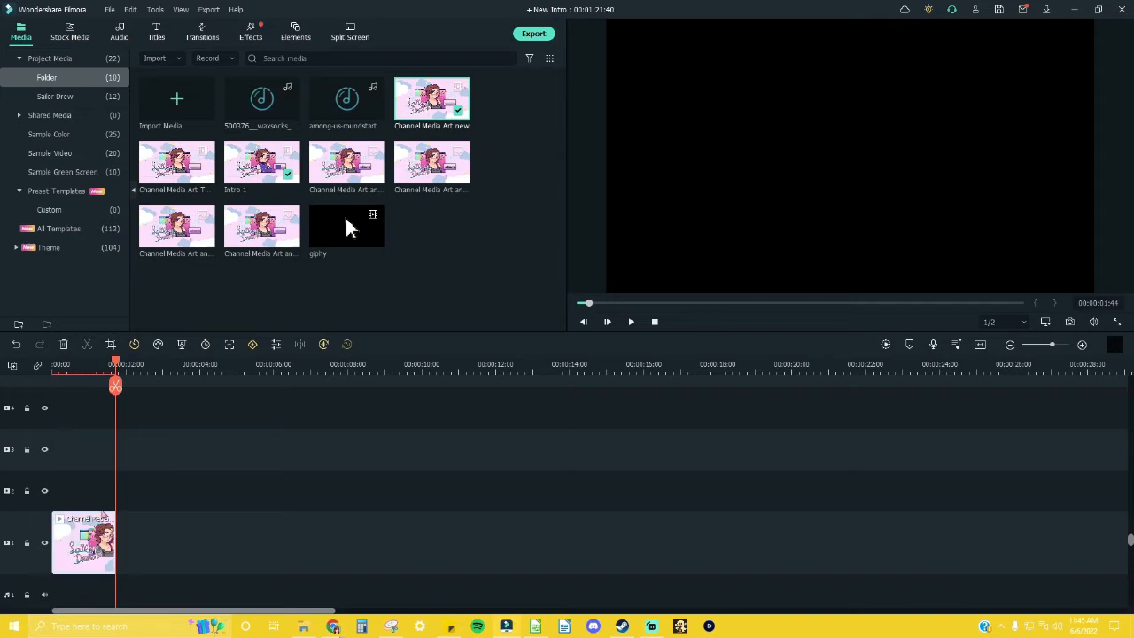
Step: Play the trimmed "Channel Media Art new" clip from the start of the timeline to review its entrance animation
left_click(655, 323)
left_click(631, 322)
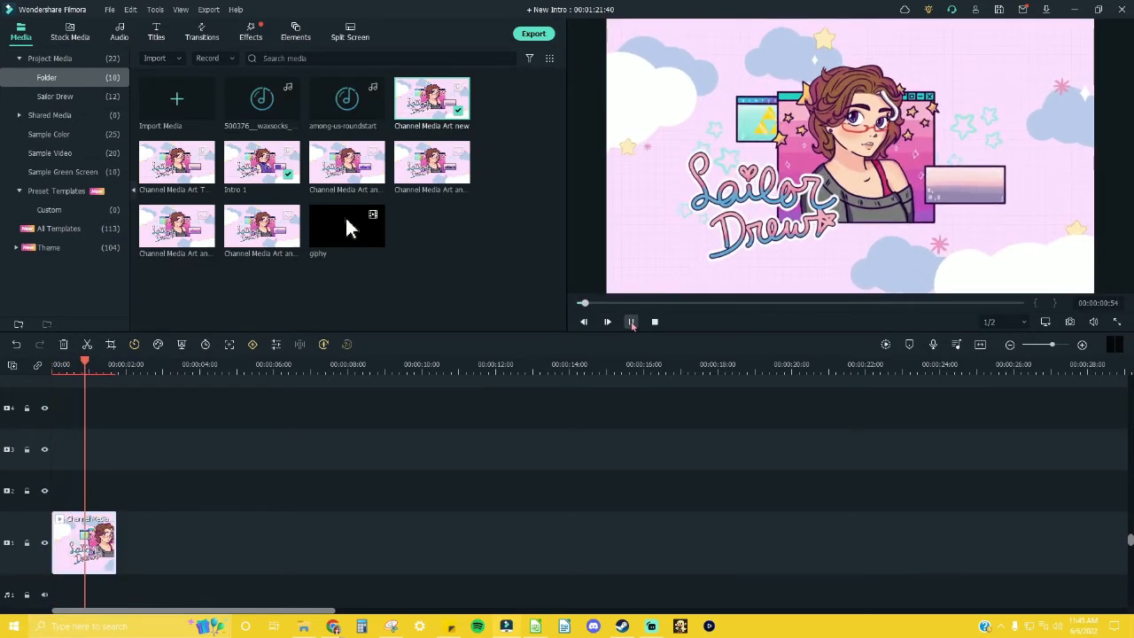
left_click(631, 322)
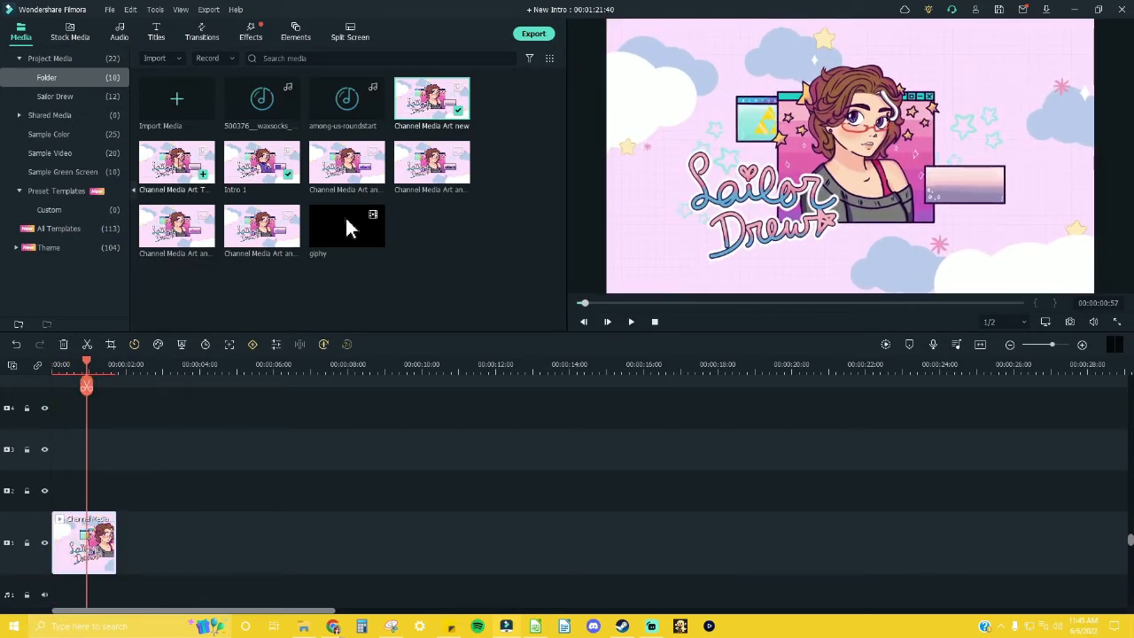
Step: Add the "Channel Media Art Text Swipe" clip after the first clip on video track 1 and cut away everything after 00:00:03:06
left_click_drag(177, 164, 139, 549)
left_click(217, 365)
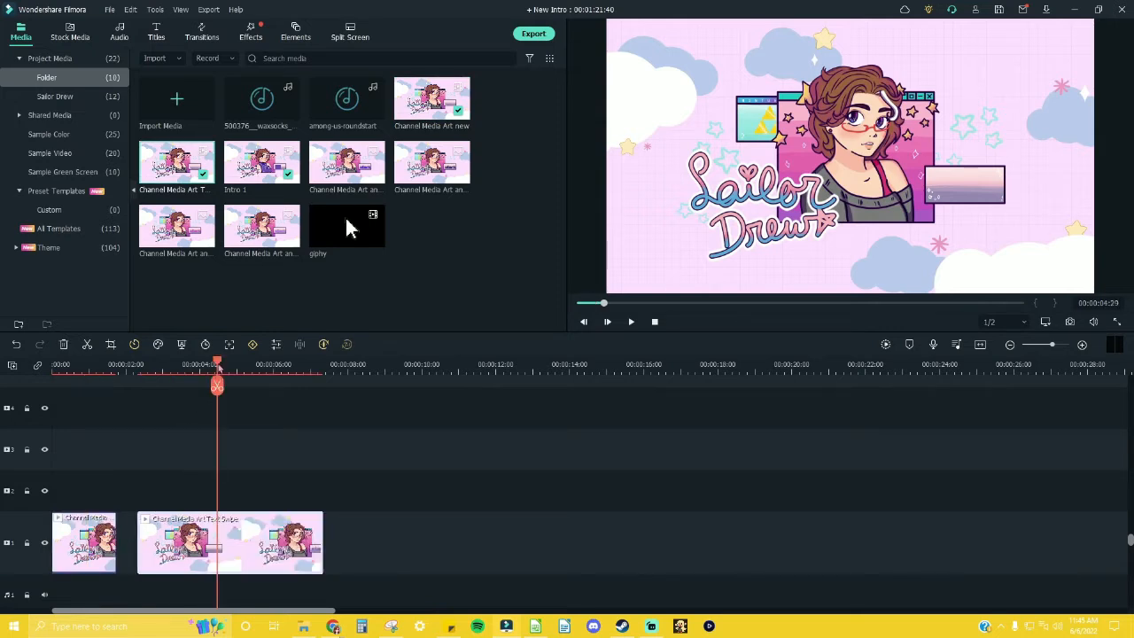
key("space")
left_click(144, 369)
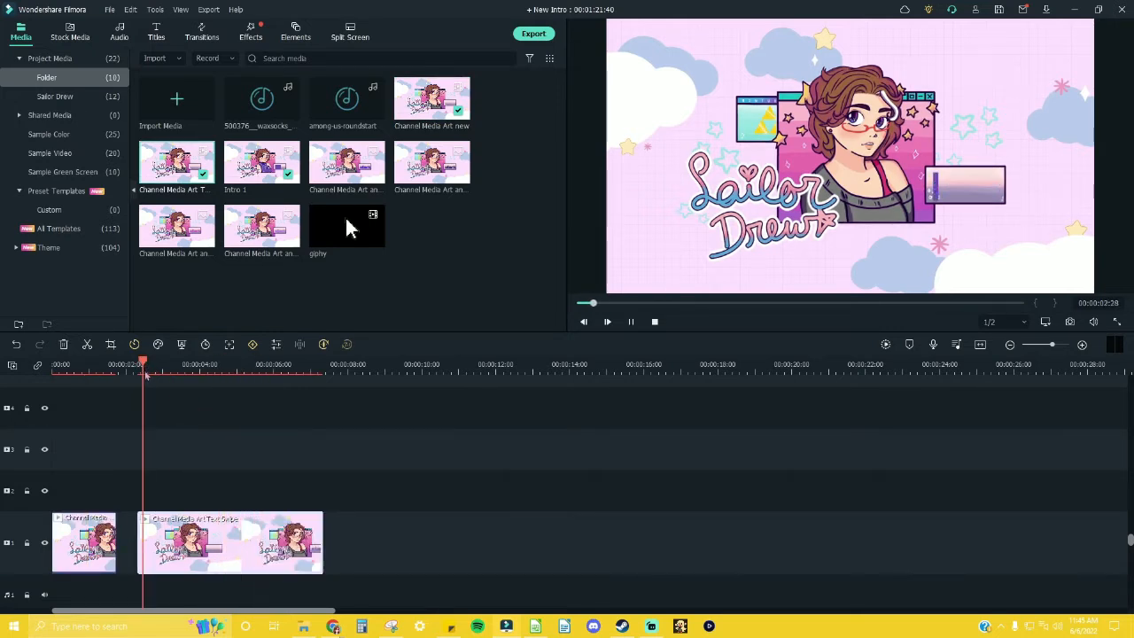
key("space")
key("ctrl+b")
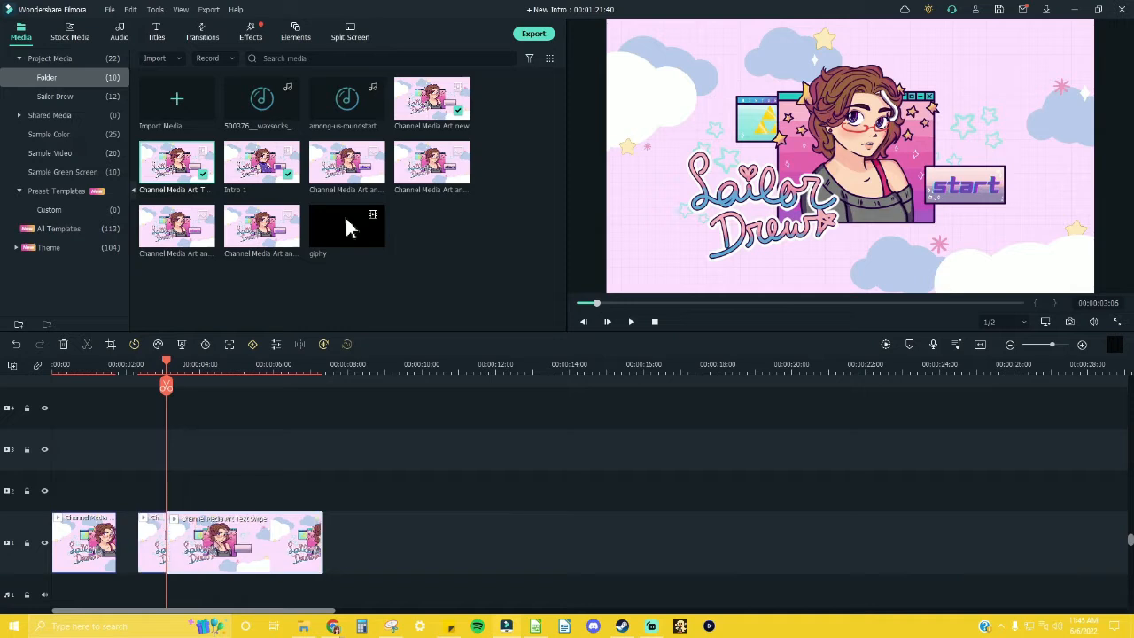
key("Delete")
Step: Move the trimmed Text Swipe clip against the end of the first clip and play the sequence from the start
left_click_drag(153, 549, 130, 547)
left_click(93, 368)
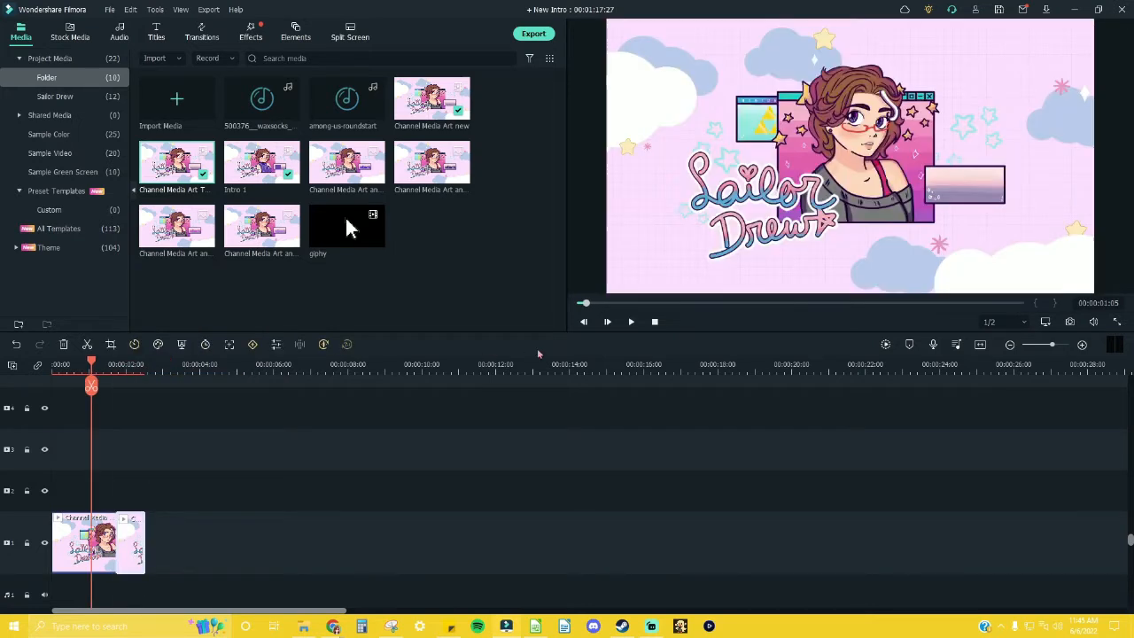
left_click(655, 324)
left_click(632, 322)
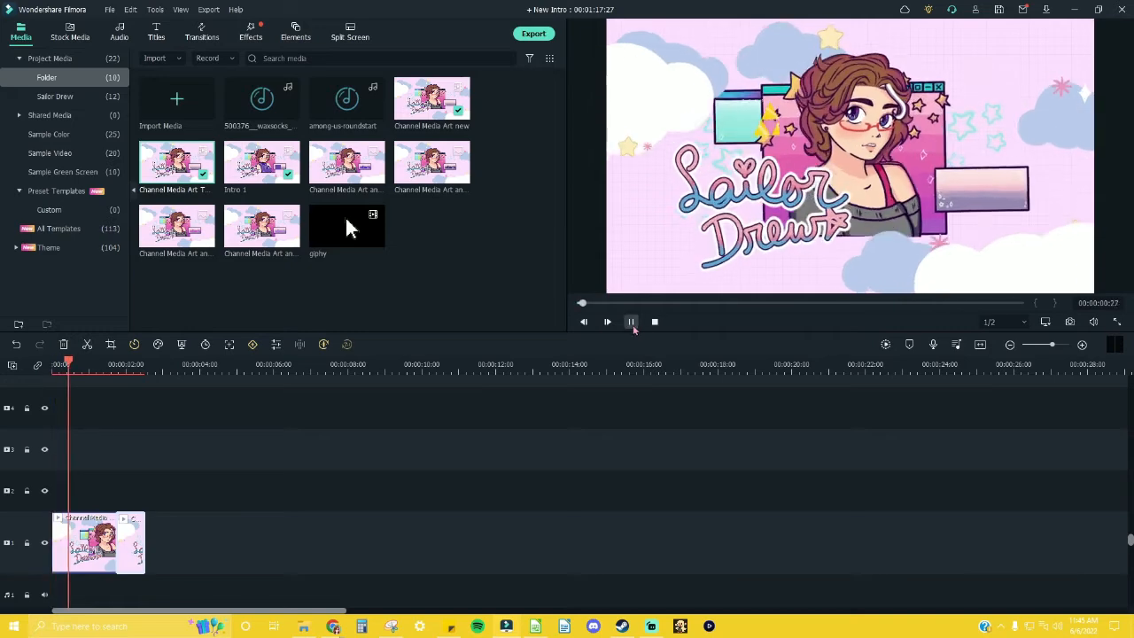
left_click(632, 323)
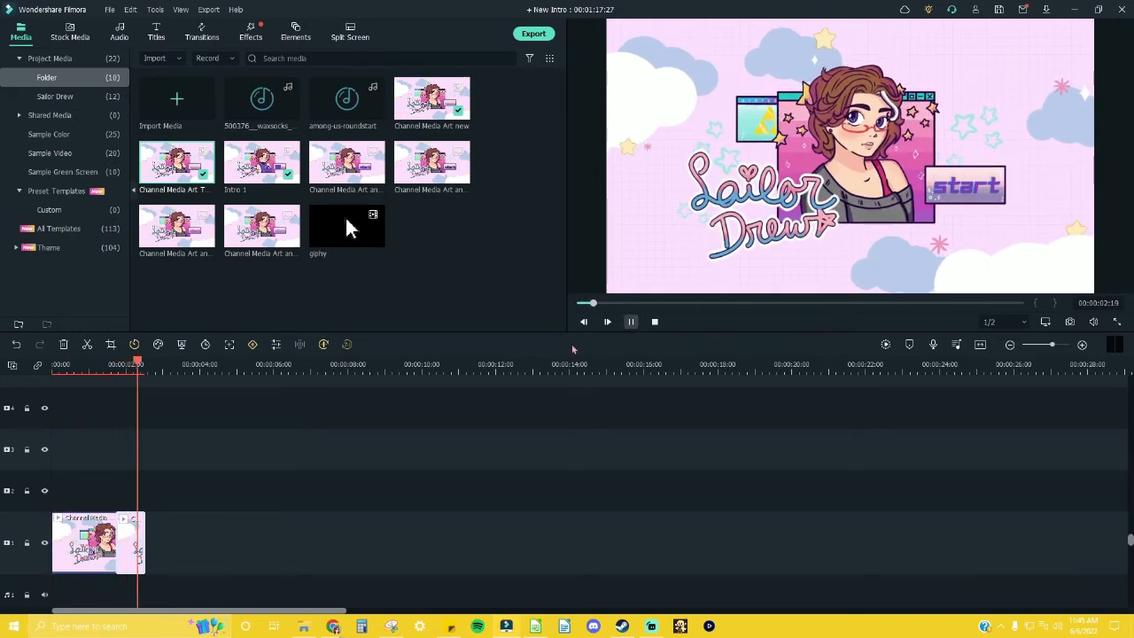
Step: Split the "Channel Media Art new" clip at 00:00:00:43 and delete its part after the cut
left_click(74, 371)
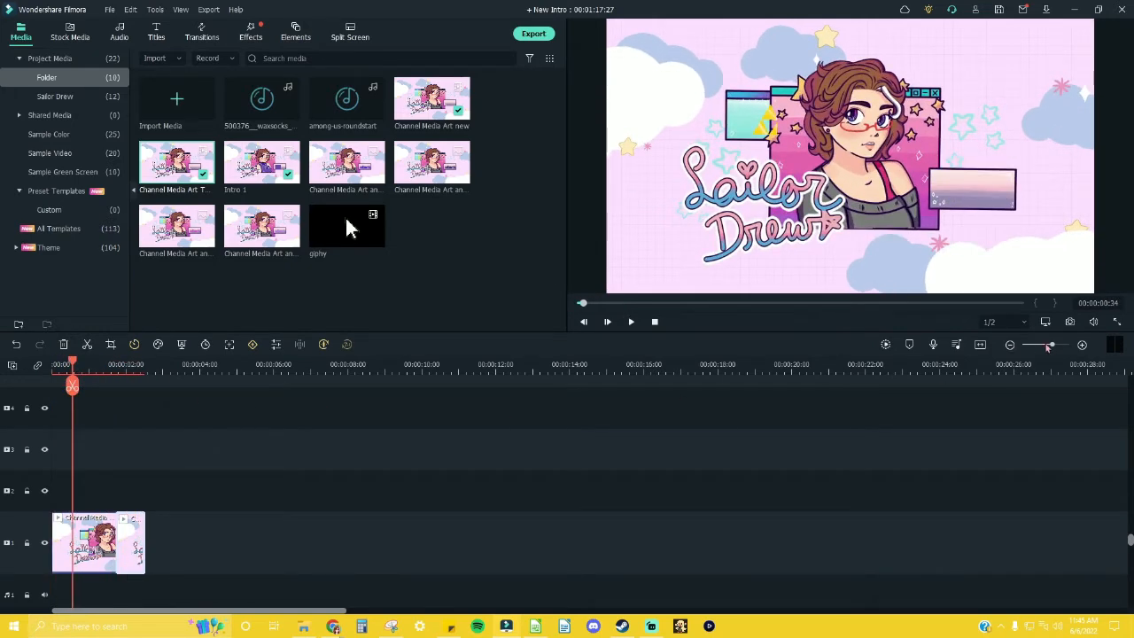
left_click_drag(1052, 345, 1062, 349)
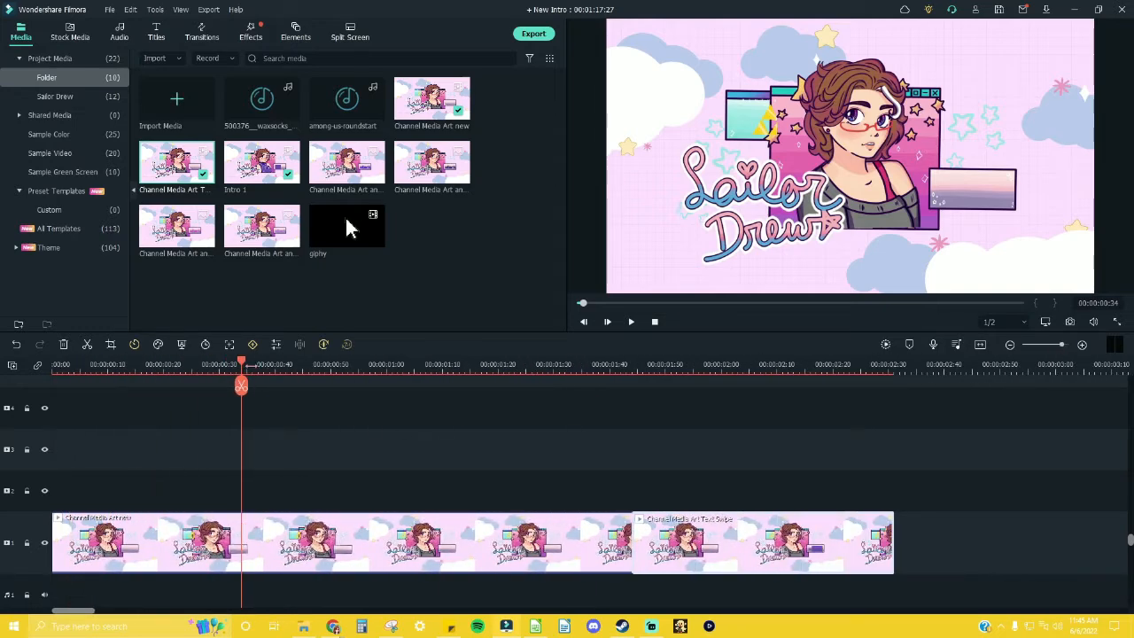
left_click_drag(242, 364, 292, 387)
key("ctrl+b")
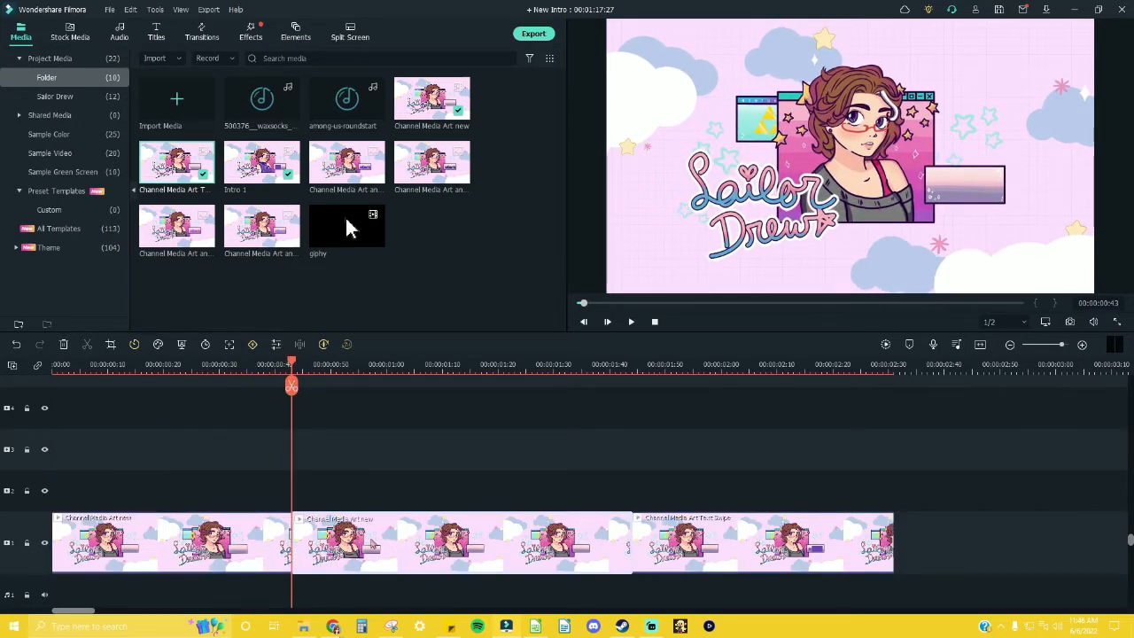
key("Delete")
Step: Split the Text Swipe clip at 00:00:00:48, where its text begins to appear, and delete the short part before the cut
key("space")
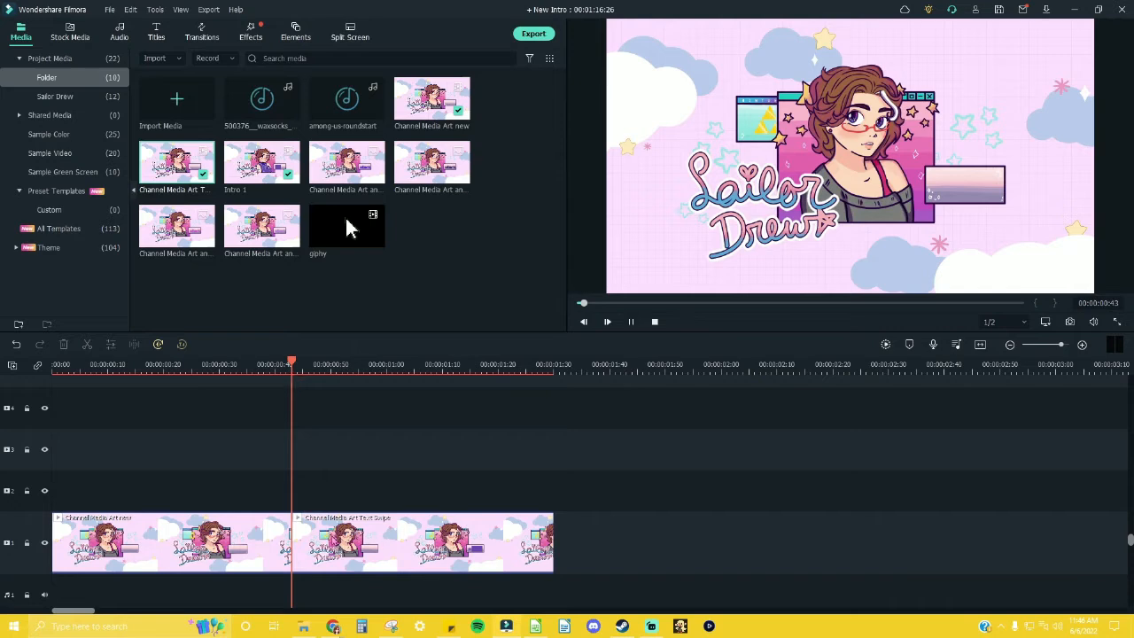
key("space")
mouse_move(317, 368)
left_mouse_down()
mouse_move(358, 373)
mouse_move(331, 379)
left_mouse_up()
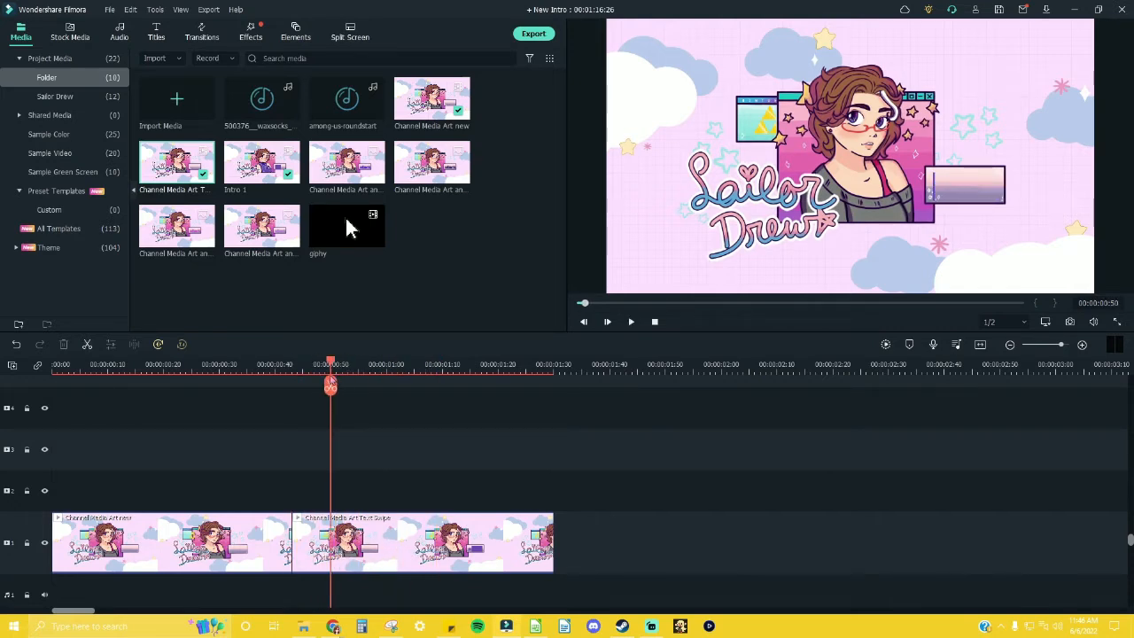
key("Left")
key("Left")
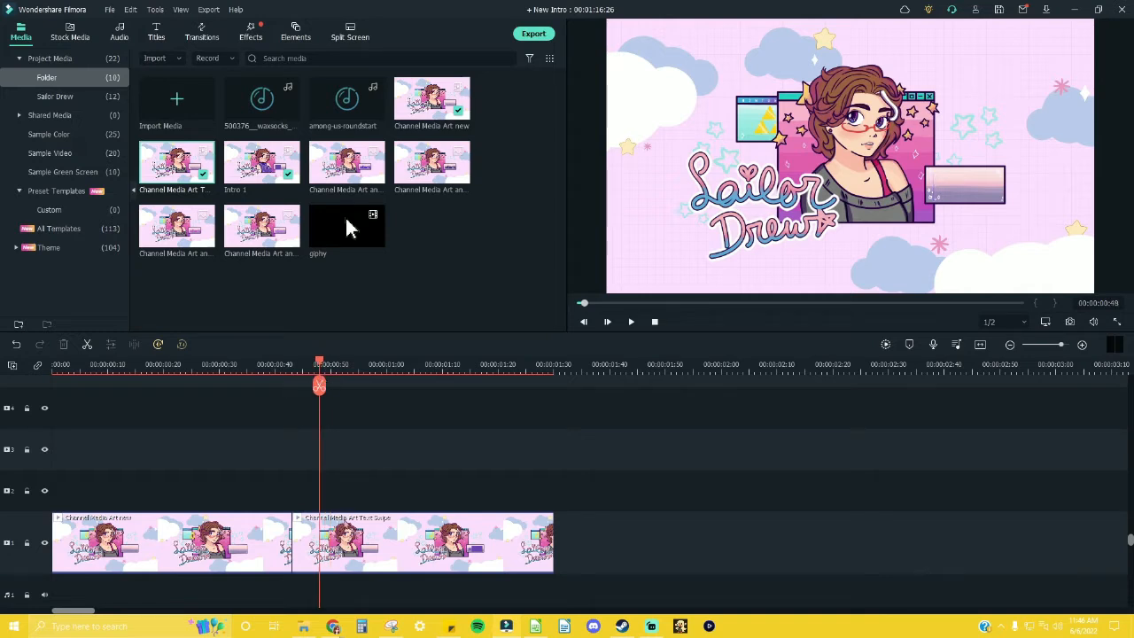
key("ctrl+b")
key("Delete")
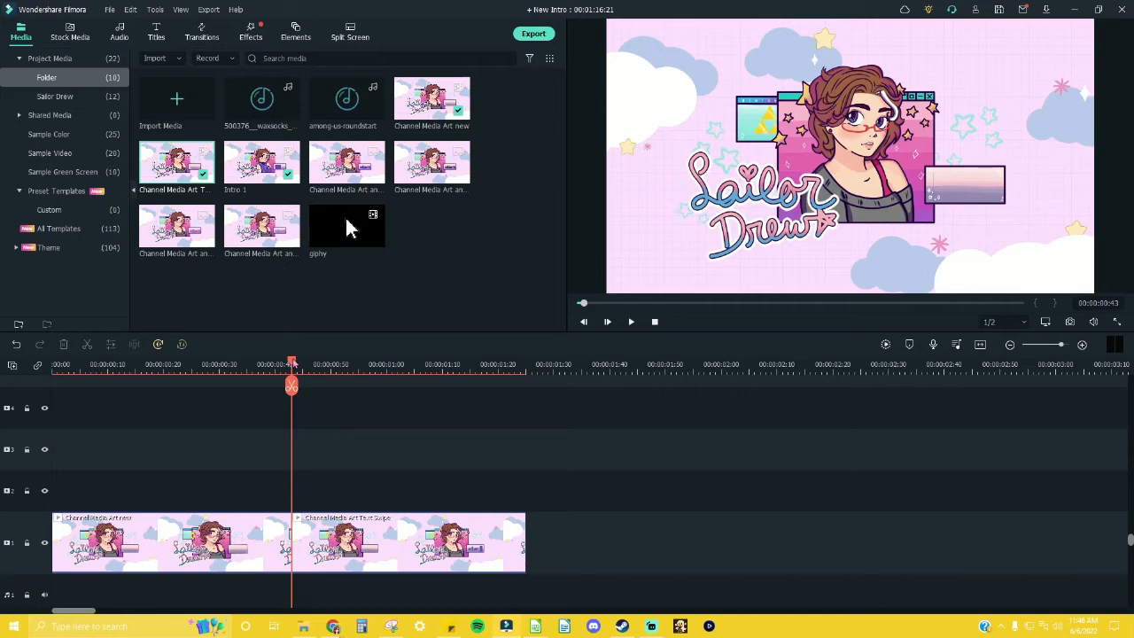
Step: Play the sequence, take a snapshot of the frame at 00:00:01:20 and add it directly after the Text Swipe clip
key("Home")
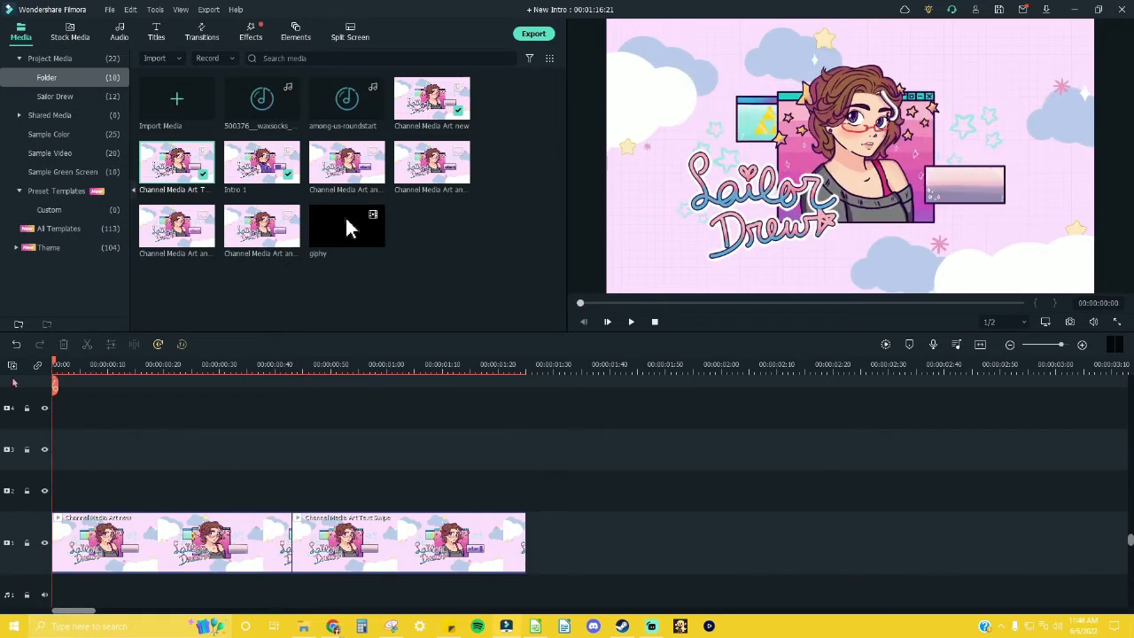
key("space")
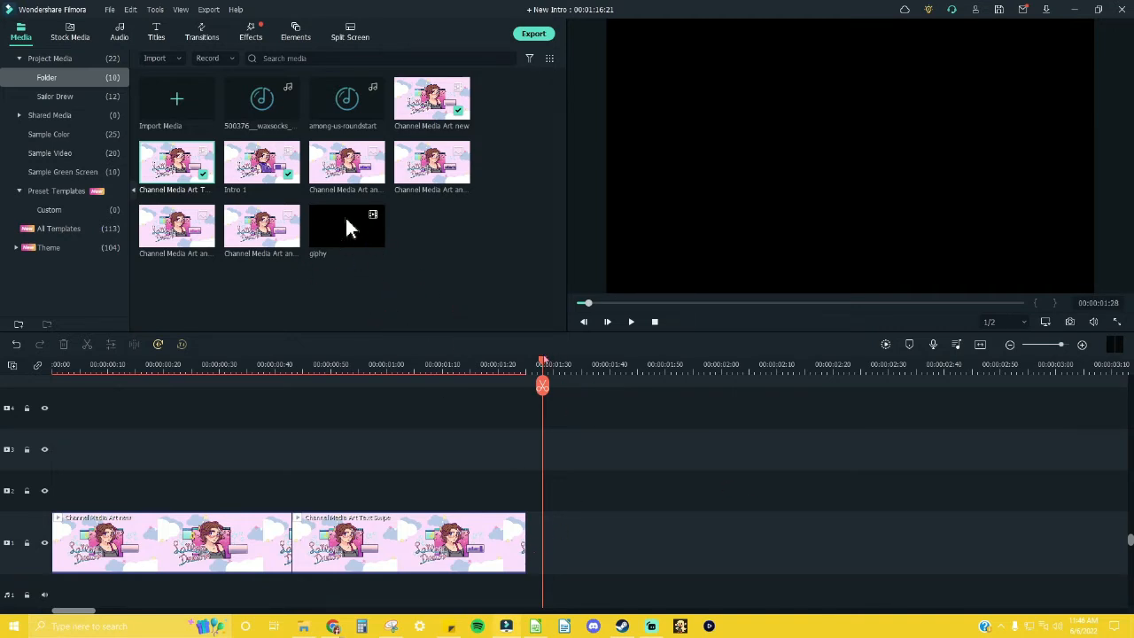
left_click_drag(530, 366, 499, 372)
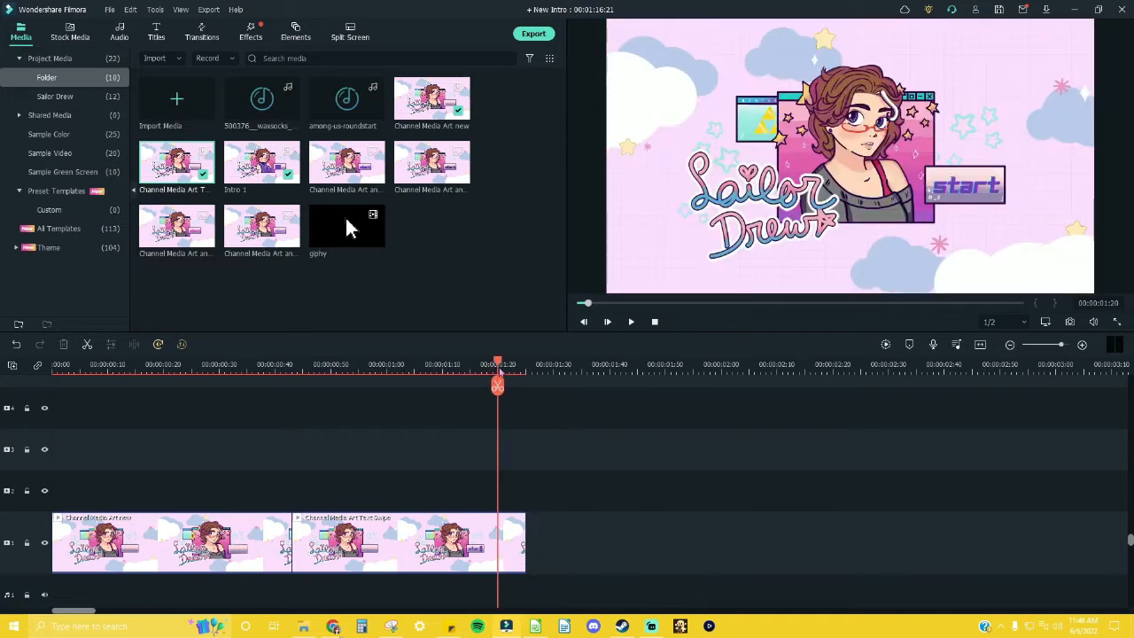
left_click(1070, 322)
left_click_drag(431, 226, 574, 534)
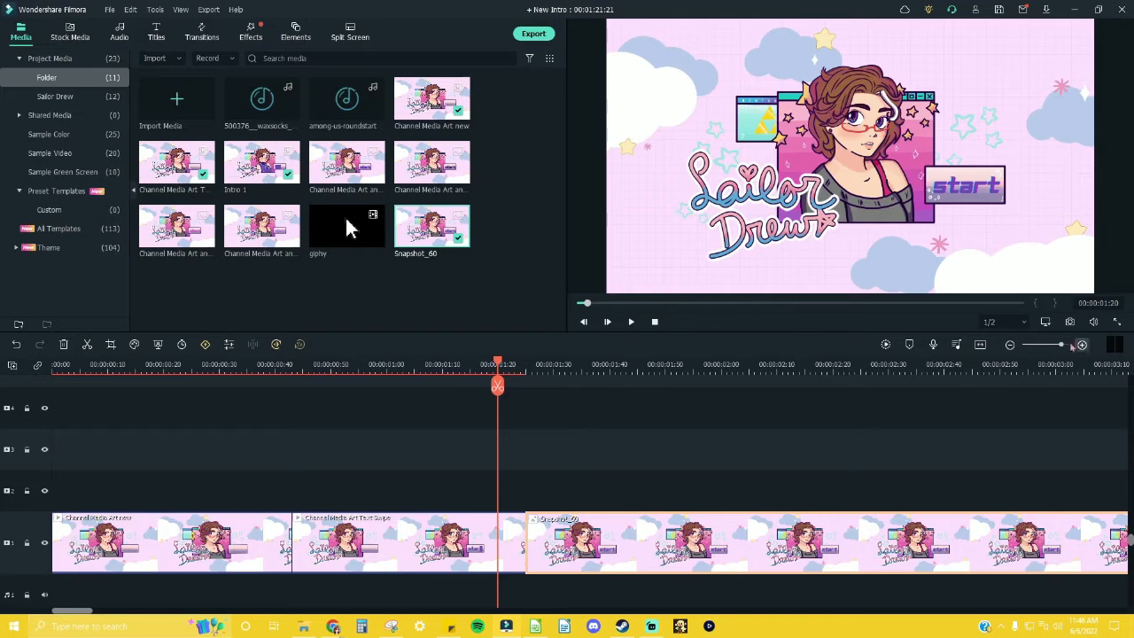
Step: Add the "giphy" cursor clip to video track 4, starting at about 00:00:00:48
left_click_drag(1061, 346, 1065, 347)
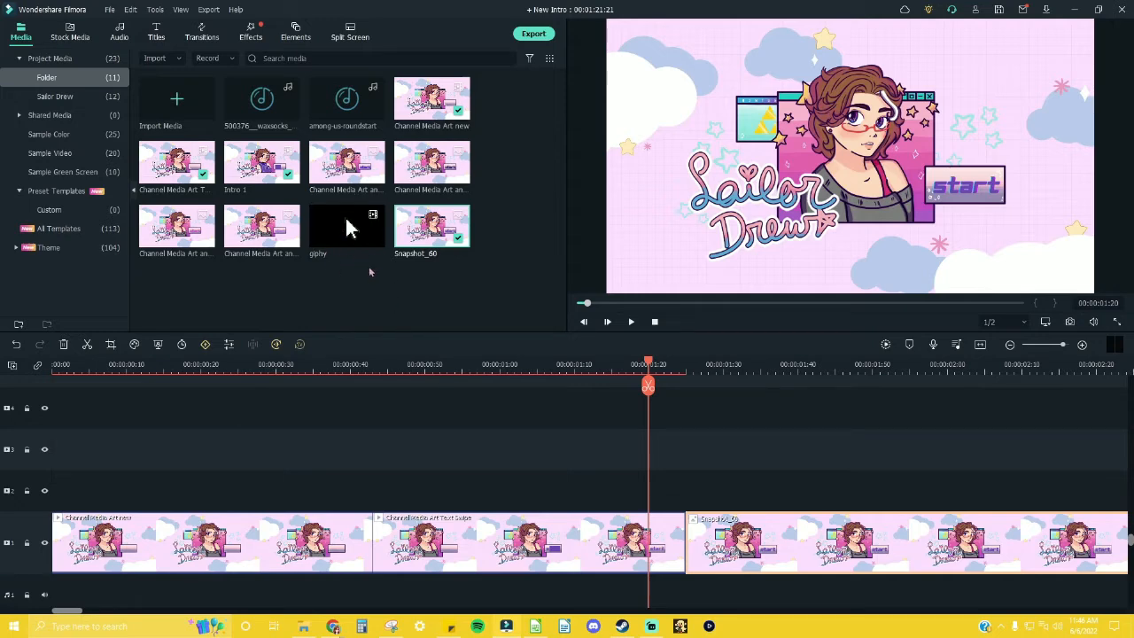
scroll(638, 459, "up", 3)
scroll(637, 459, "down", 3)
left_click_drag(347, 228, 416, 427)
Step: Shrink the cursor overlay in the preview and place it at the lower-right corner of the "start" button
left_click(357, 364)
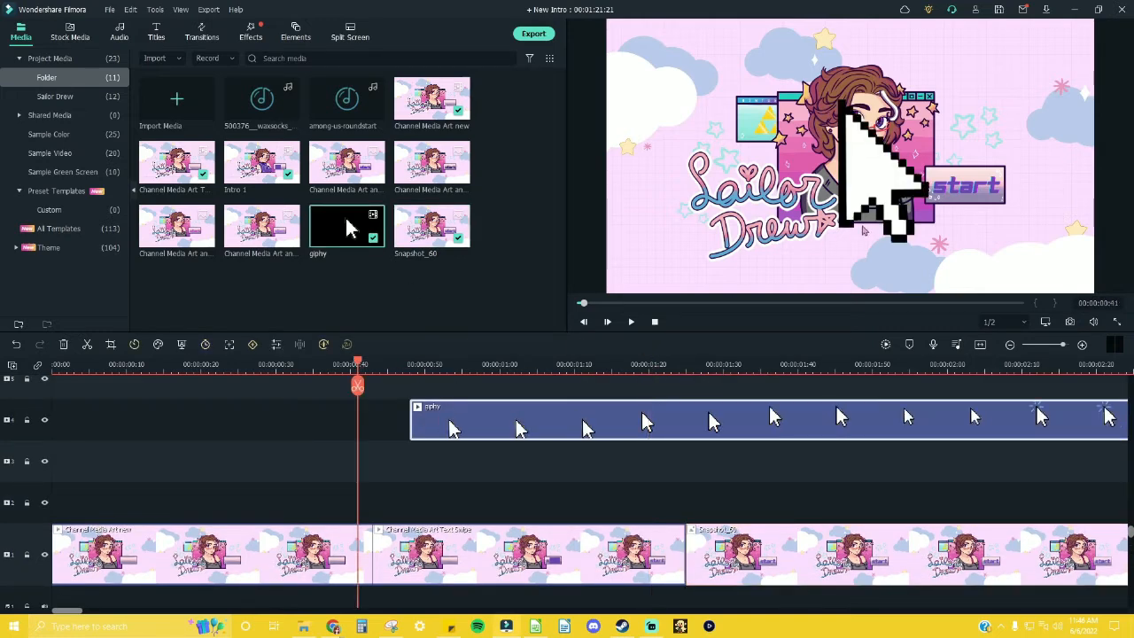
left_click(507, 362)
left_click(570, 429)
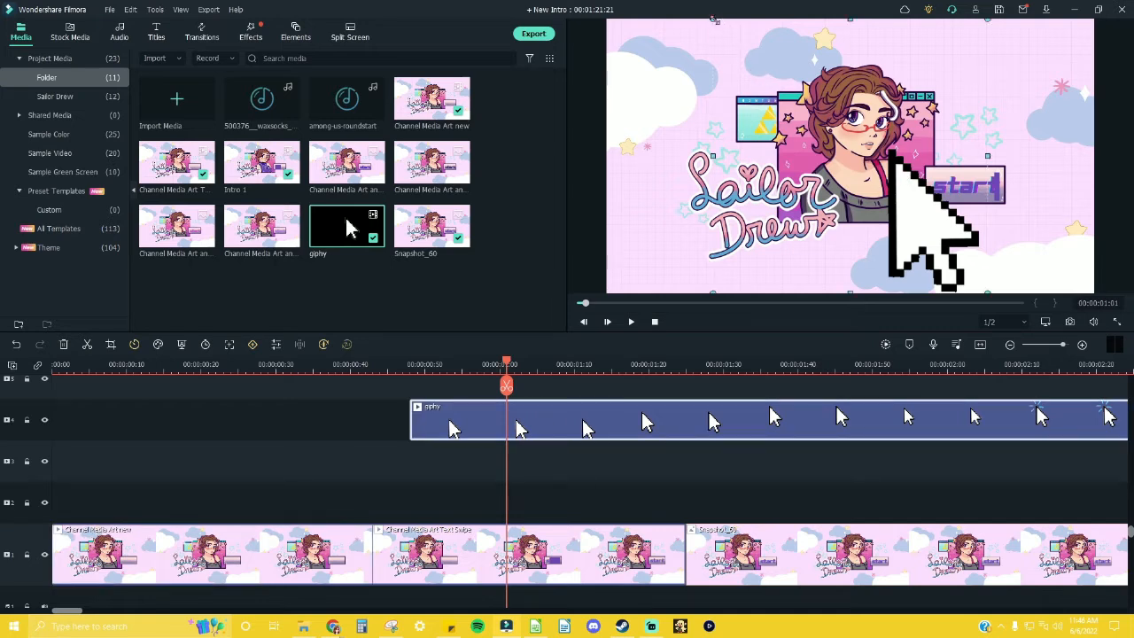
left_click_drag(715, 20, 989, 221)
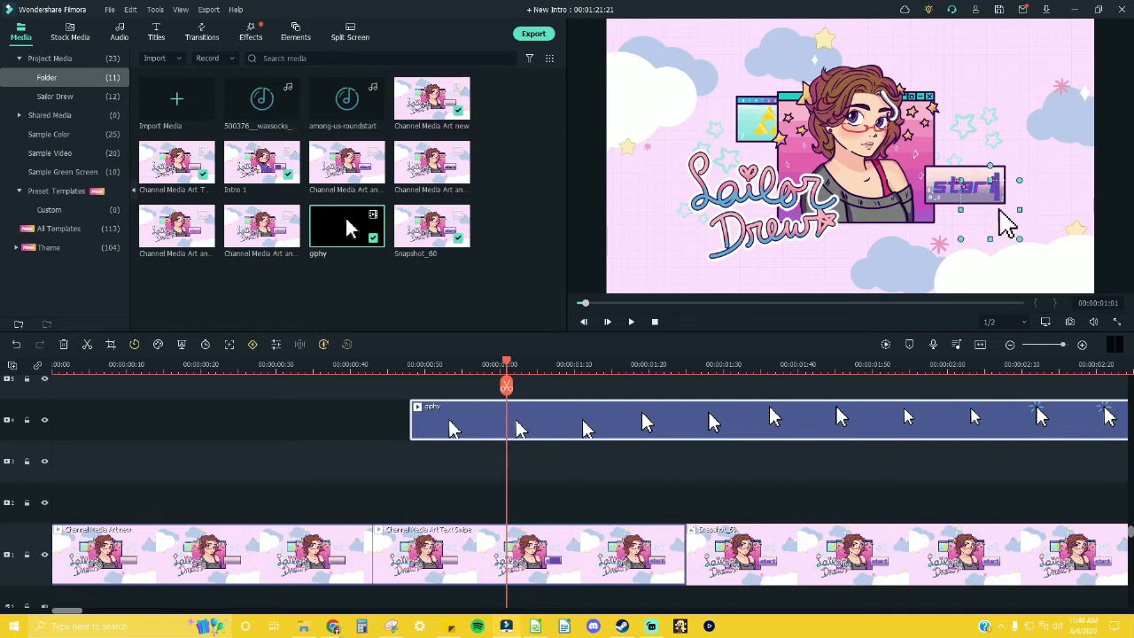
Step: Preview the cursor animation over the "start" button and set the giphy clip to fast 2x speed
left_click_drag(503, 359, 381, 362)
key("space")
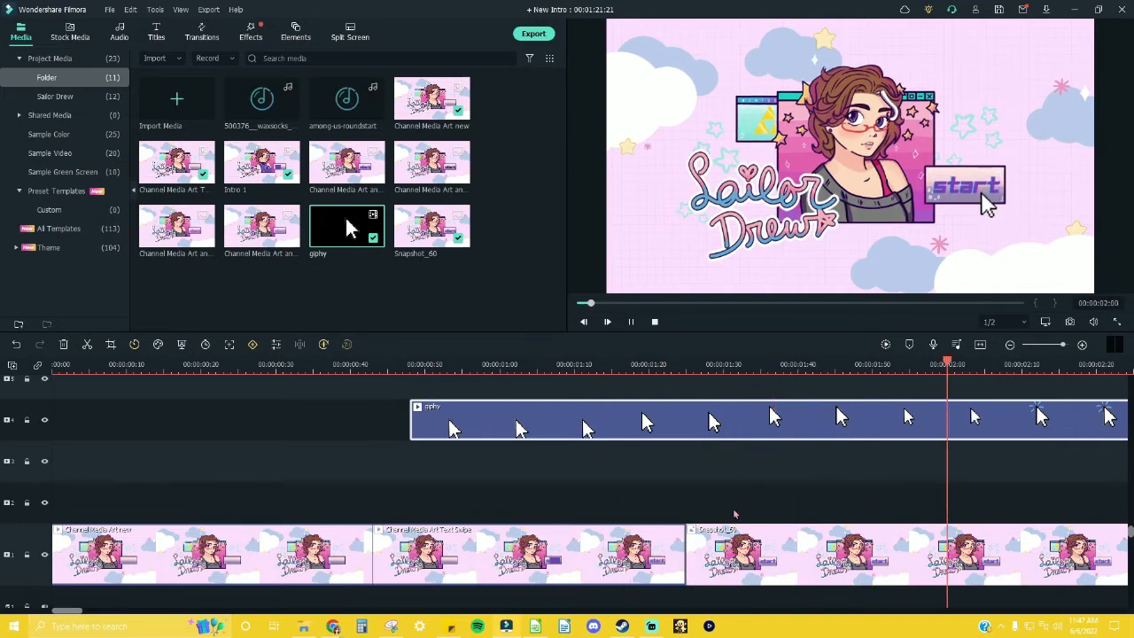
key("space")
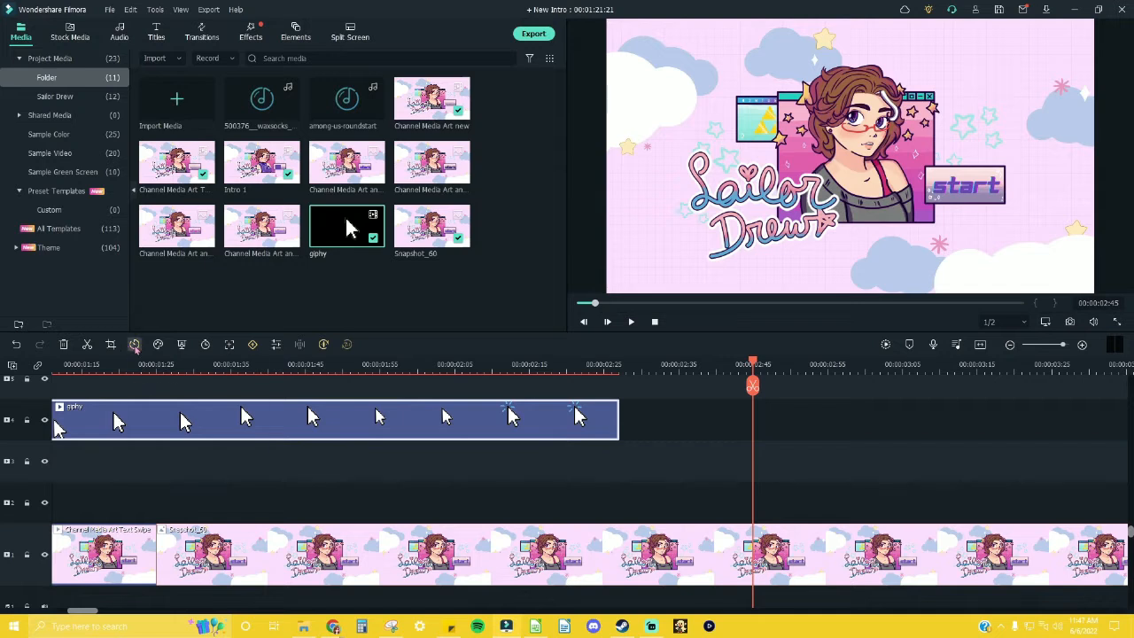
left_click(133, 345)
mouse_move(183, 415)
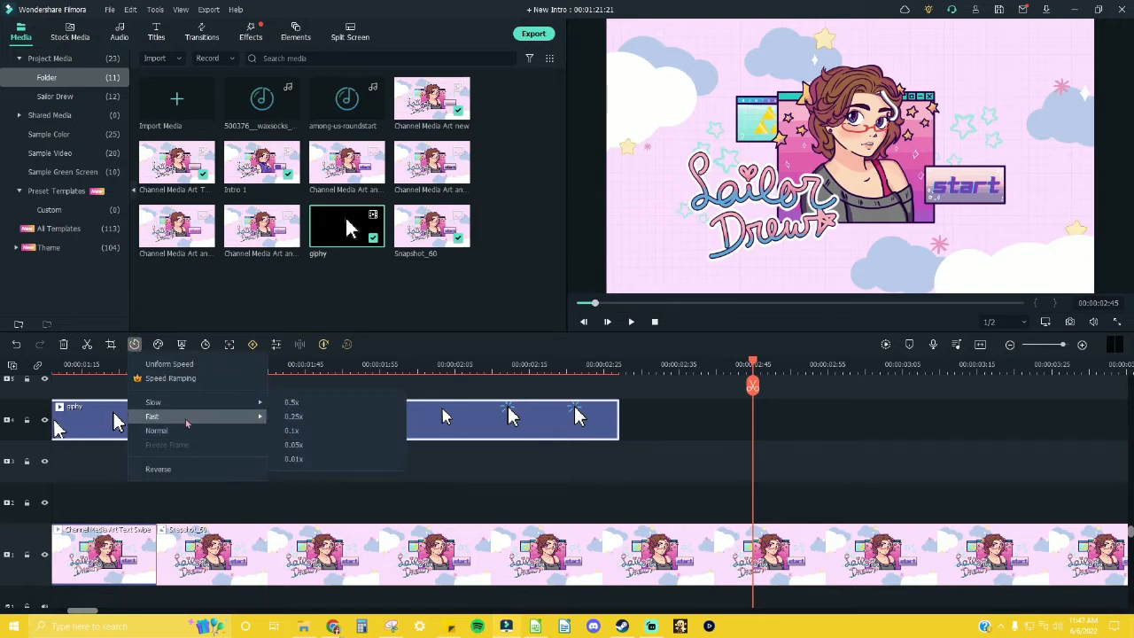
left_click(303, 420)
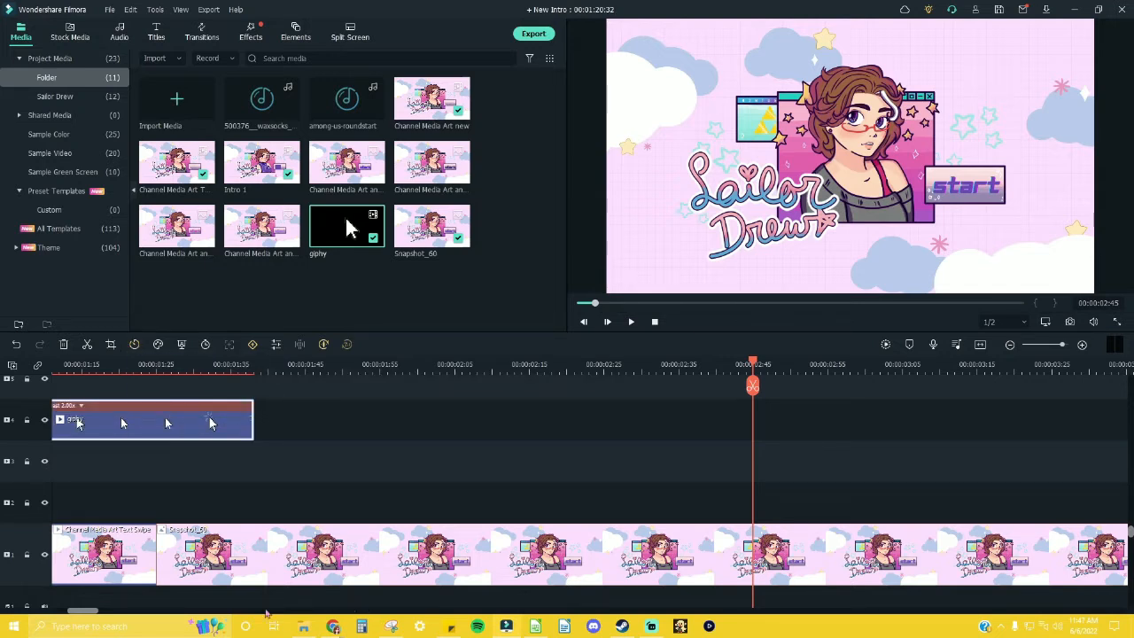
Step: Play the sequence from just before the sped-up cursor clip to check its timing
left_click_drag(91, 611, 73, 611)
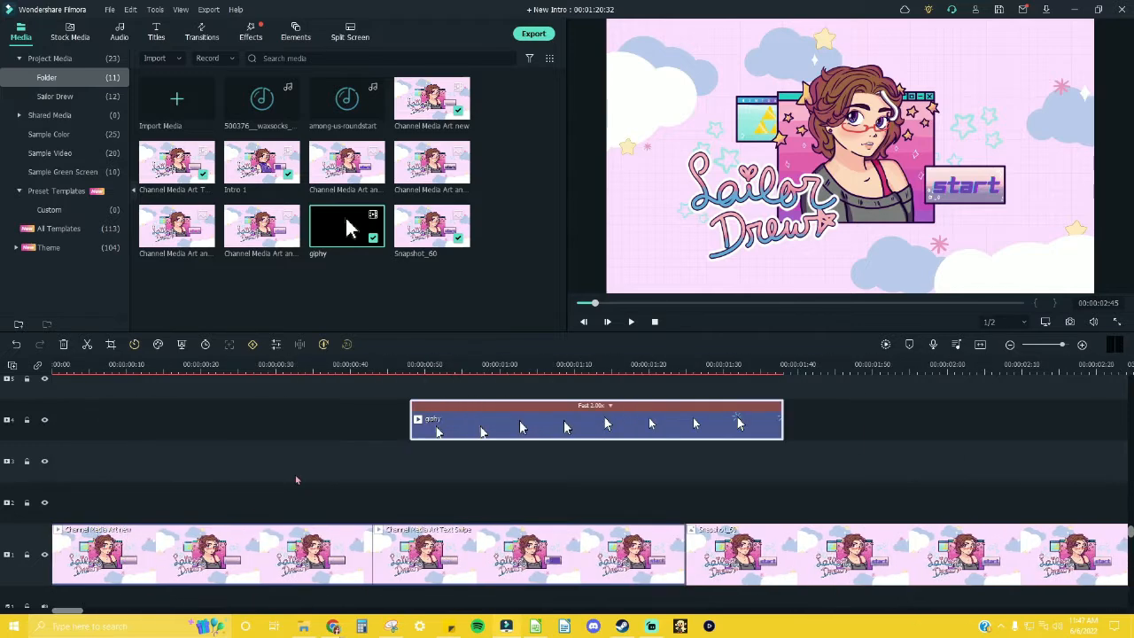
left_click(364, 364)
key("space")
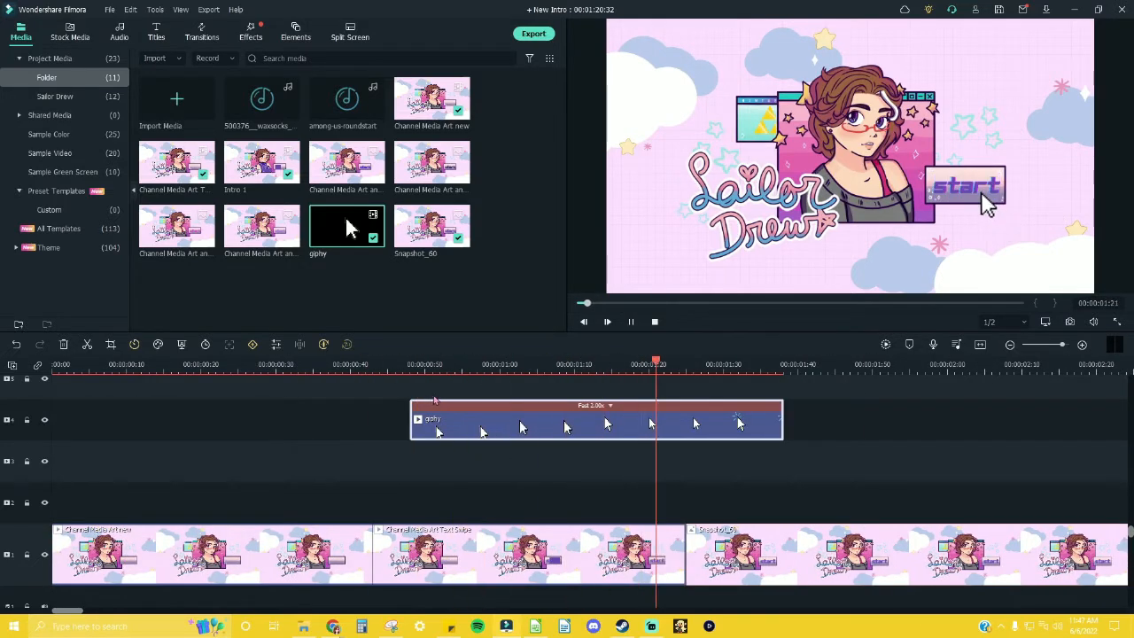
key("space")
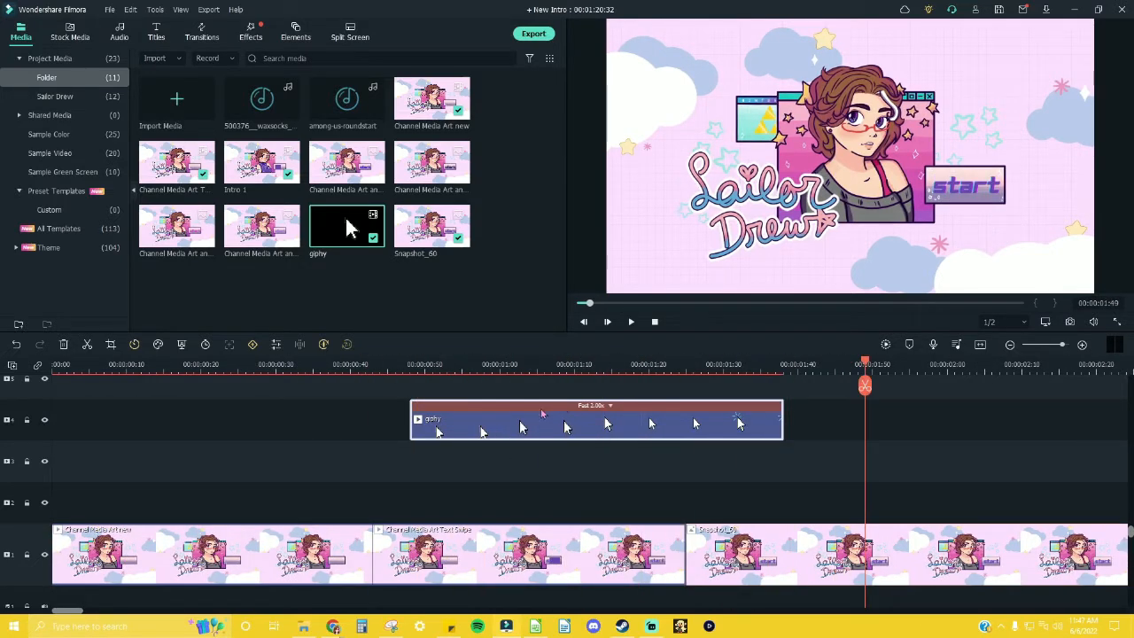
Step: Set the giphy cursor clip's uniform speed to 6.64 and play the sequence to check its timing
left_click(133, 345)
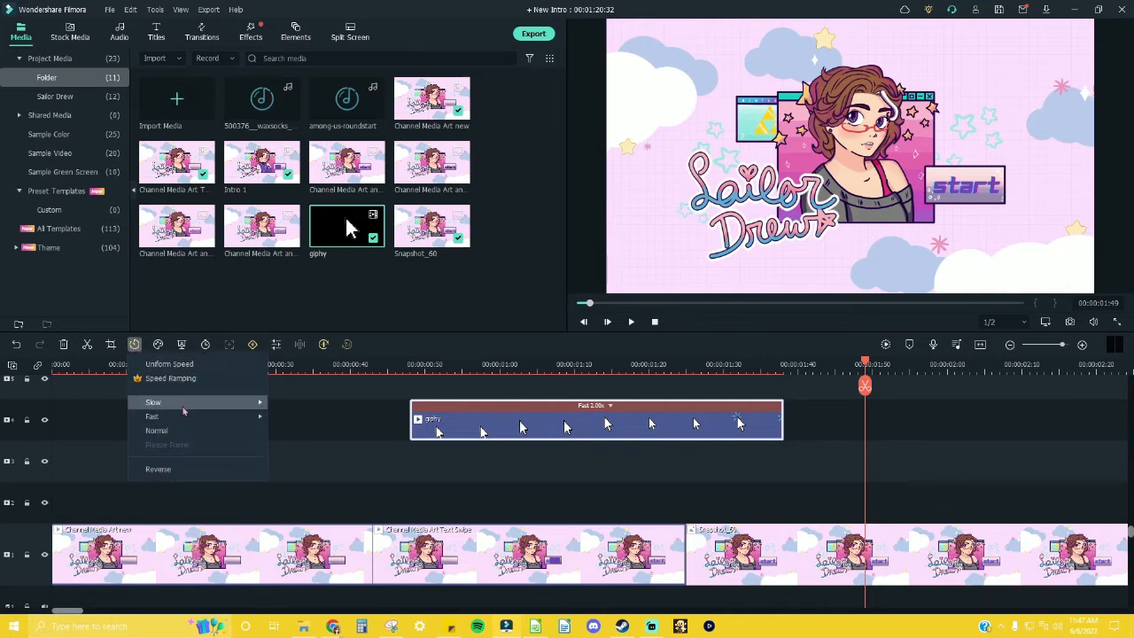
mouse_move(189, 419)
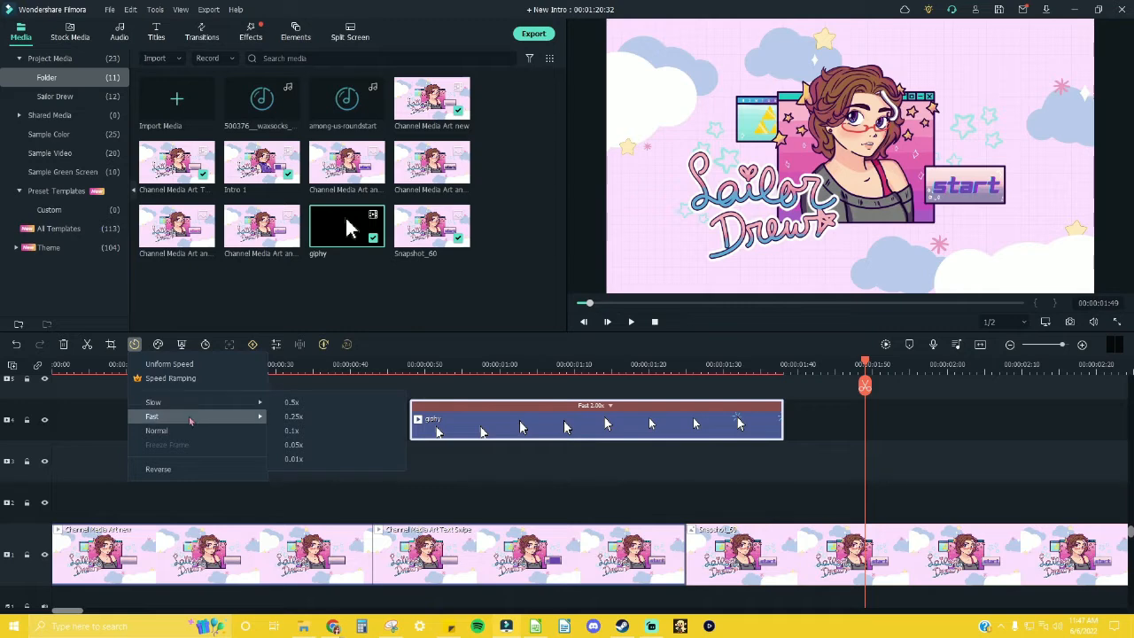
right_click(503, 435)
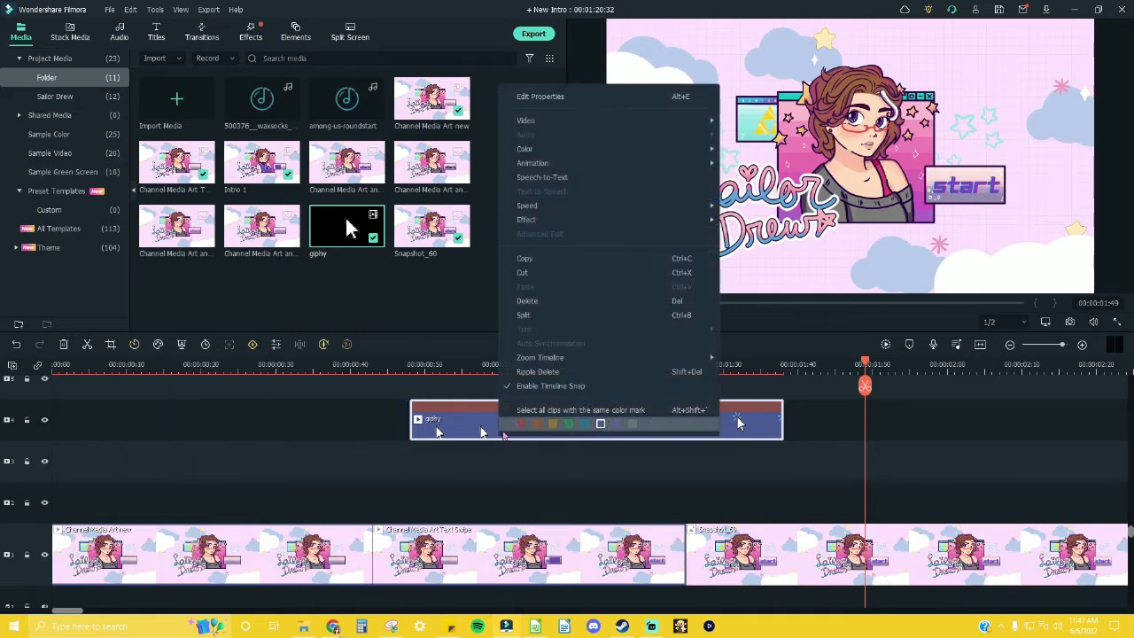
left_click(478, 406)
left_click(611, 407)
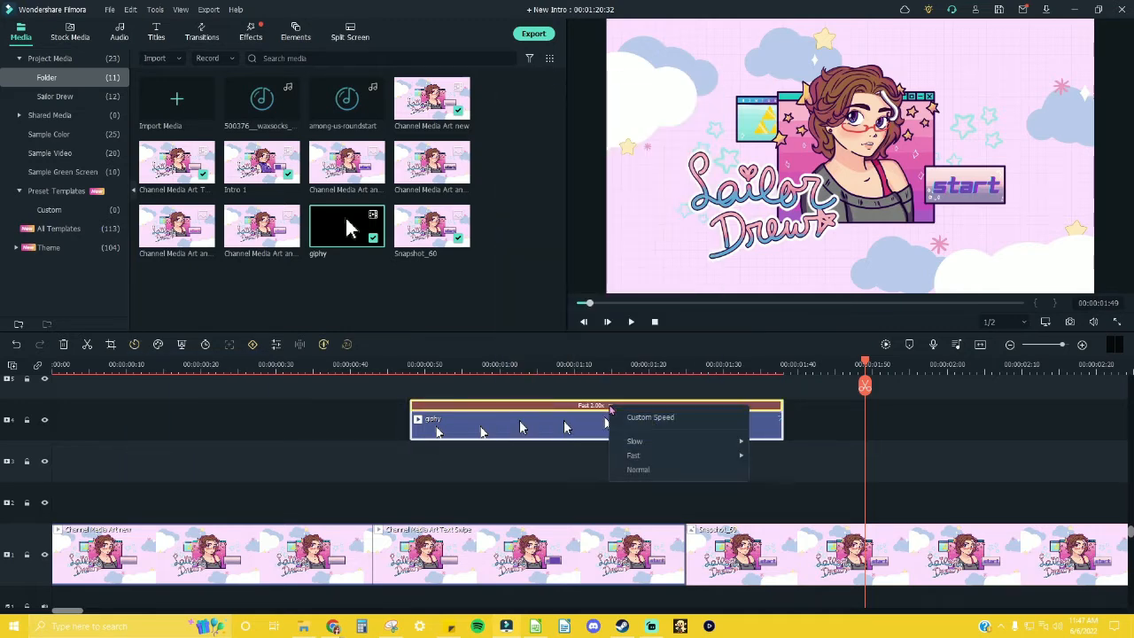
left_click(652, 417)
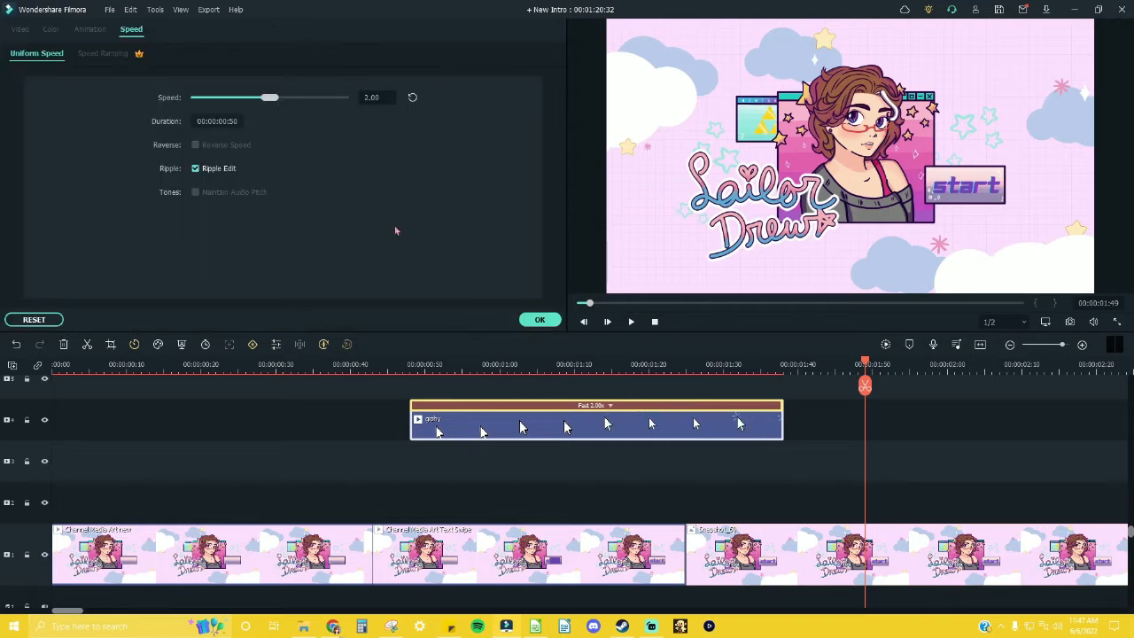
left_click_drag(273, 102, 295, 103)
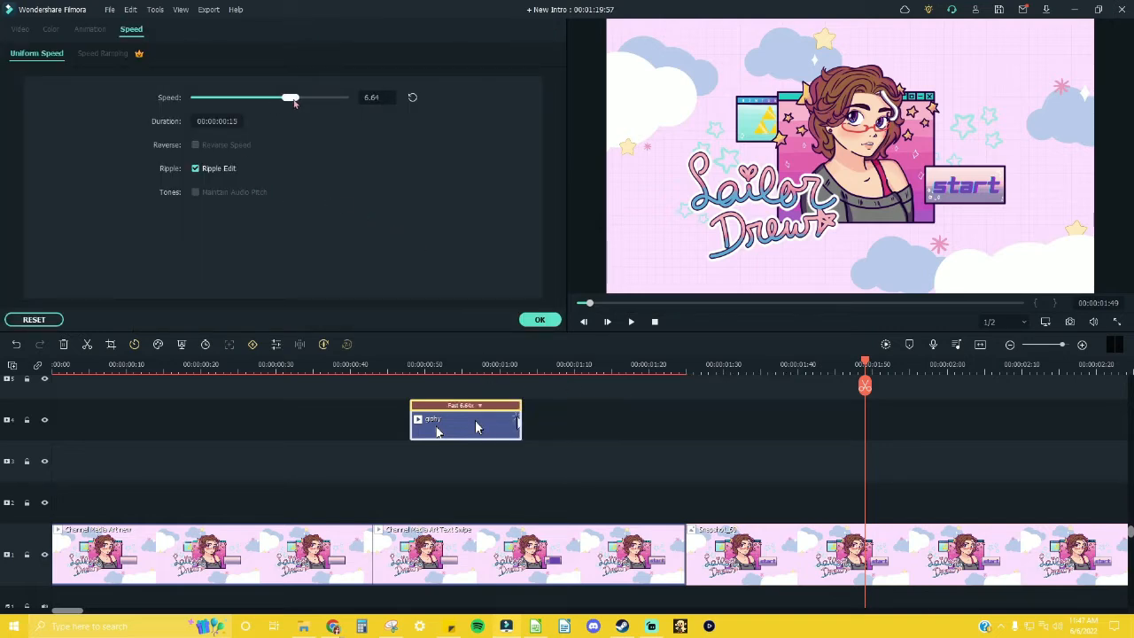
left_click(540, 319)
left_click(395, 365)
key("space")
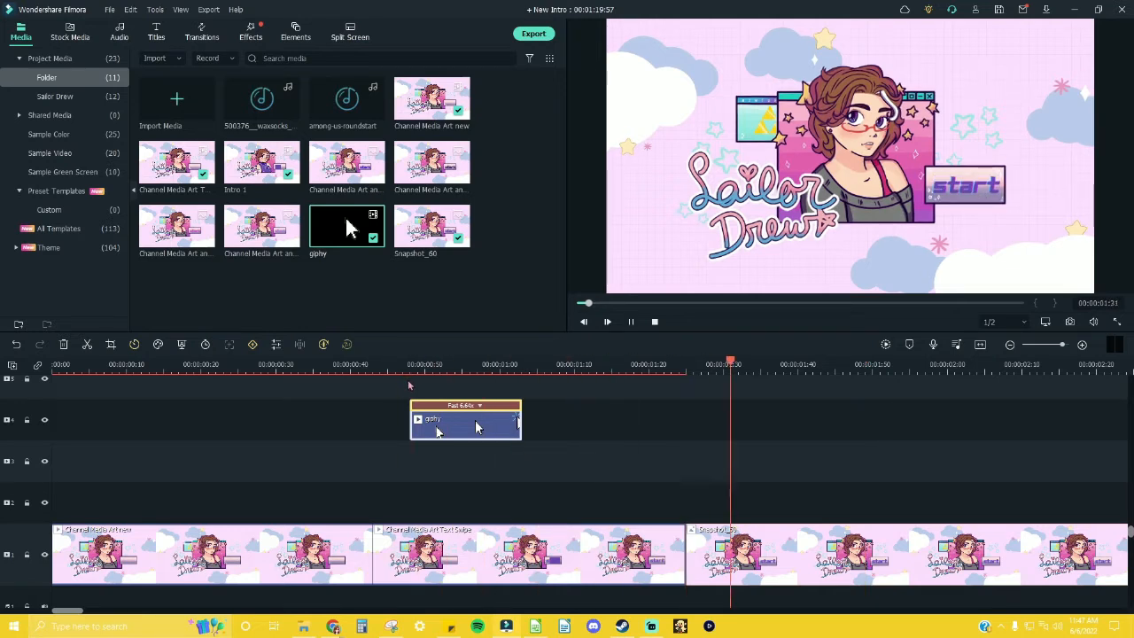
key("space")
Step: Set the giphy clip's uniform speed to 3.71 and play the sequence from just before the clip
left_click(475, 405)
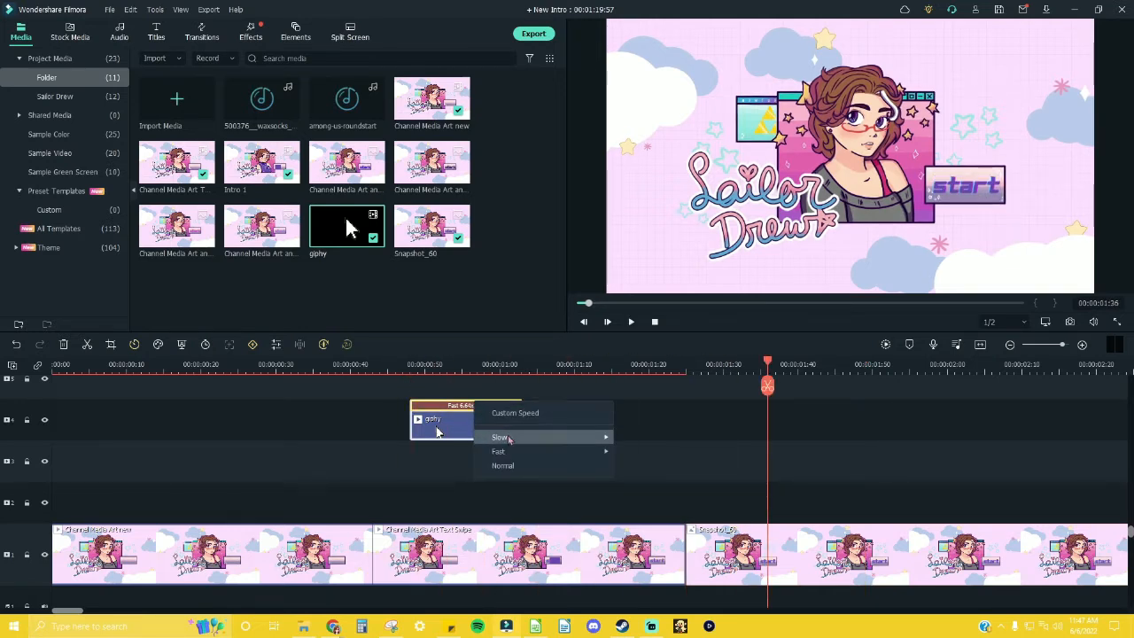
left_click(515, 413)
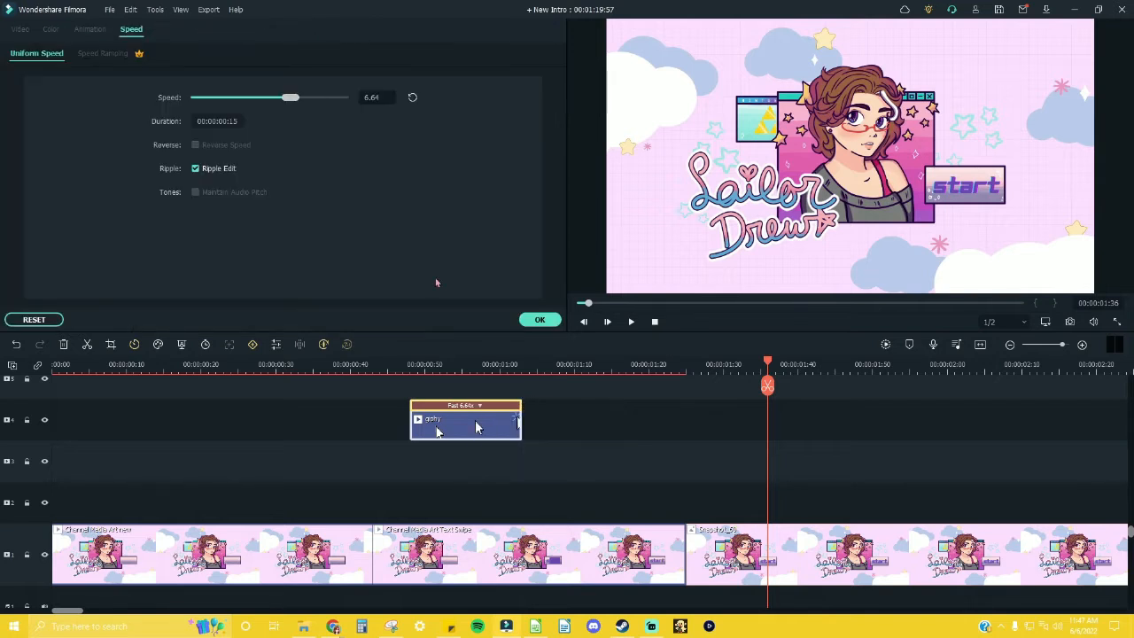
left_click_drag(296, 99, 284, 106)
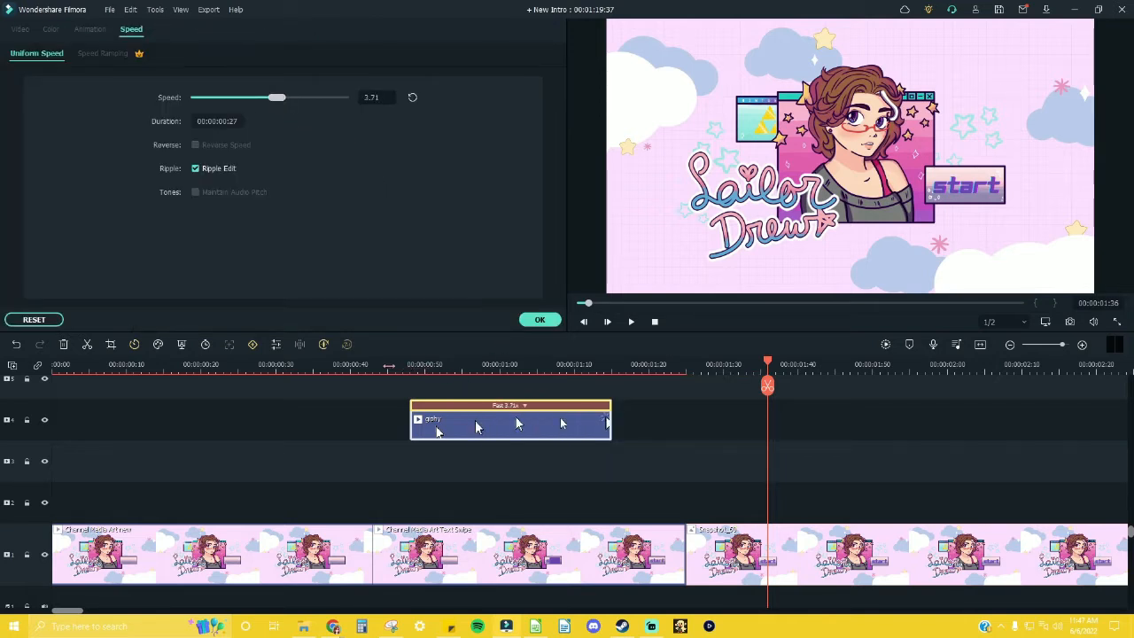
left_click(389, 366)
left_click(631, 322)
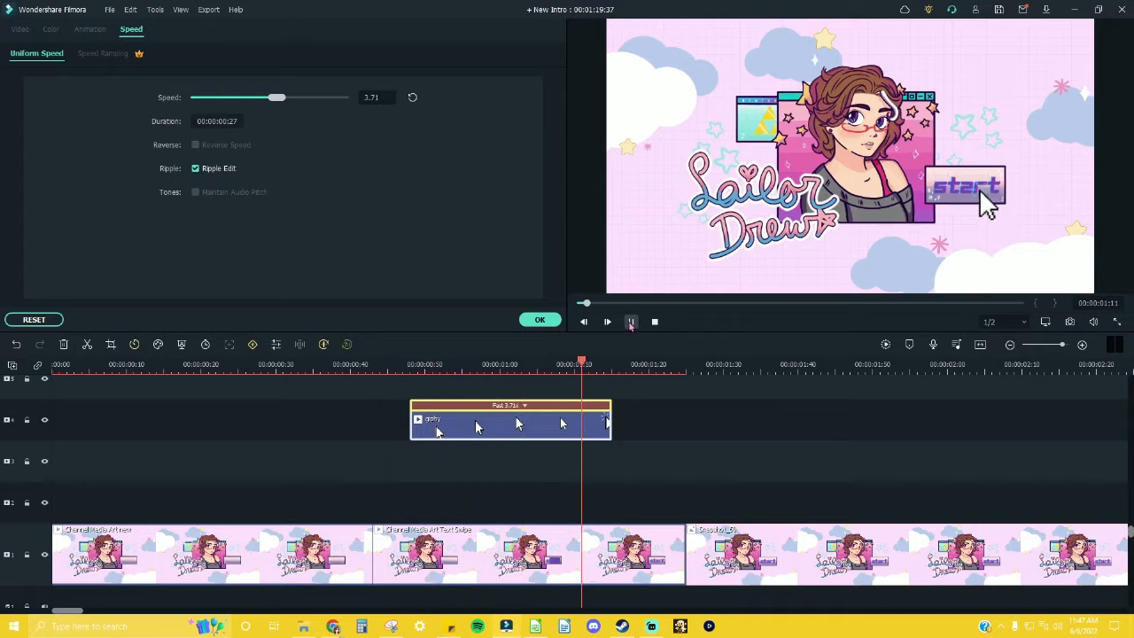
left_click(630, 325)
Step: Split the giphy clip at 00:00:01:08 and move its second part away to start at about 00:00:01:15
left_click(604, 369)
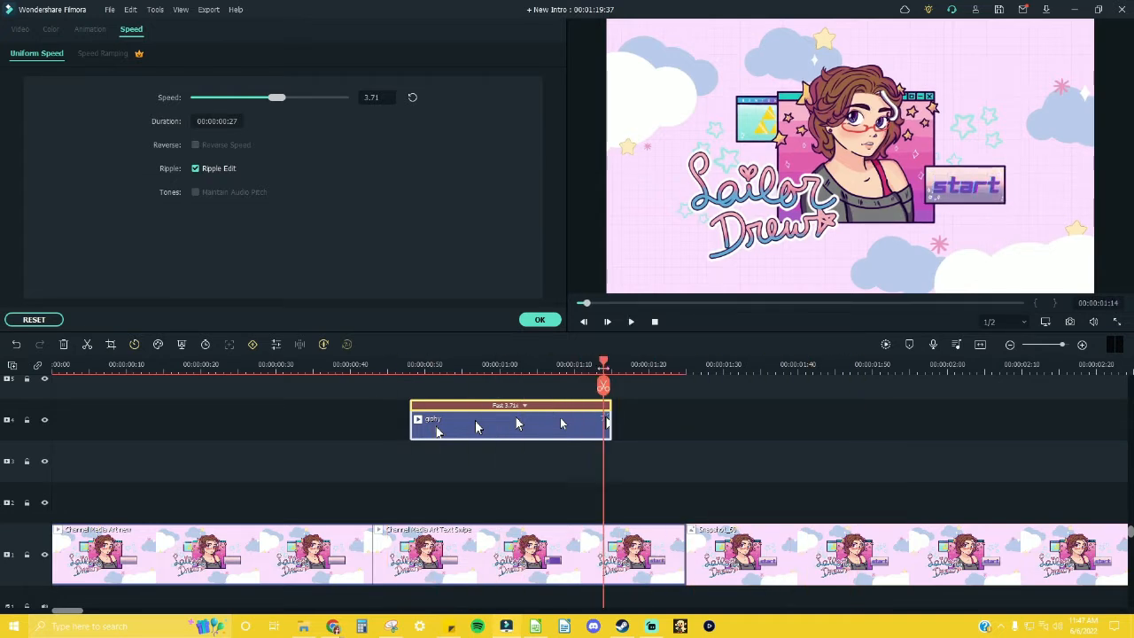
left_click_drag(605, 369, 559, 368)
left_click(577, 435)
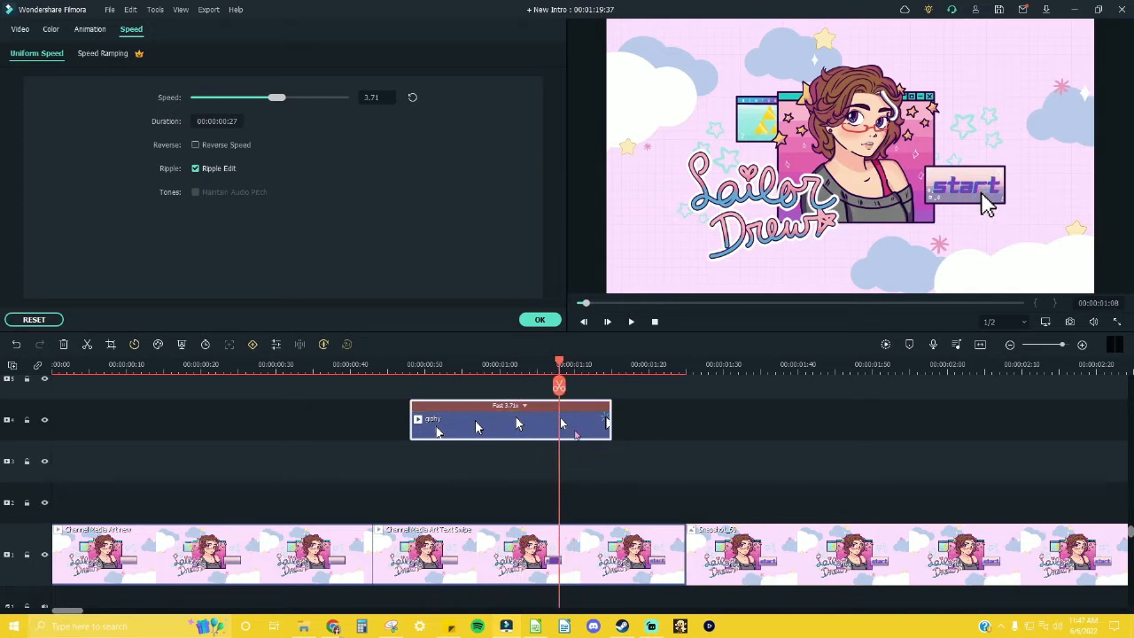
key("ctrl+b")
left_click(501, 420)
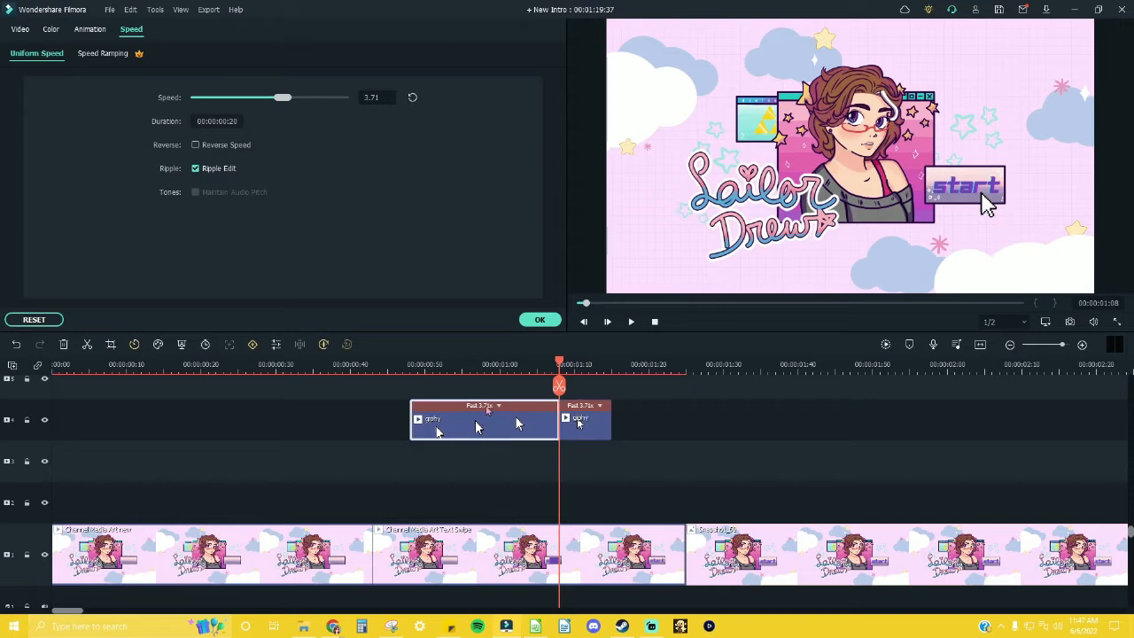
left_click_drag(580, 423, 633, 424)
left_click(501, 420)
left_click(498, 406)
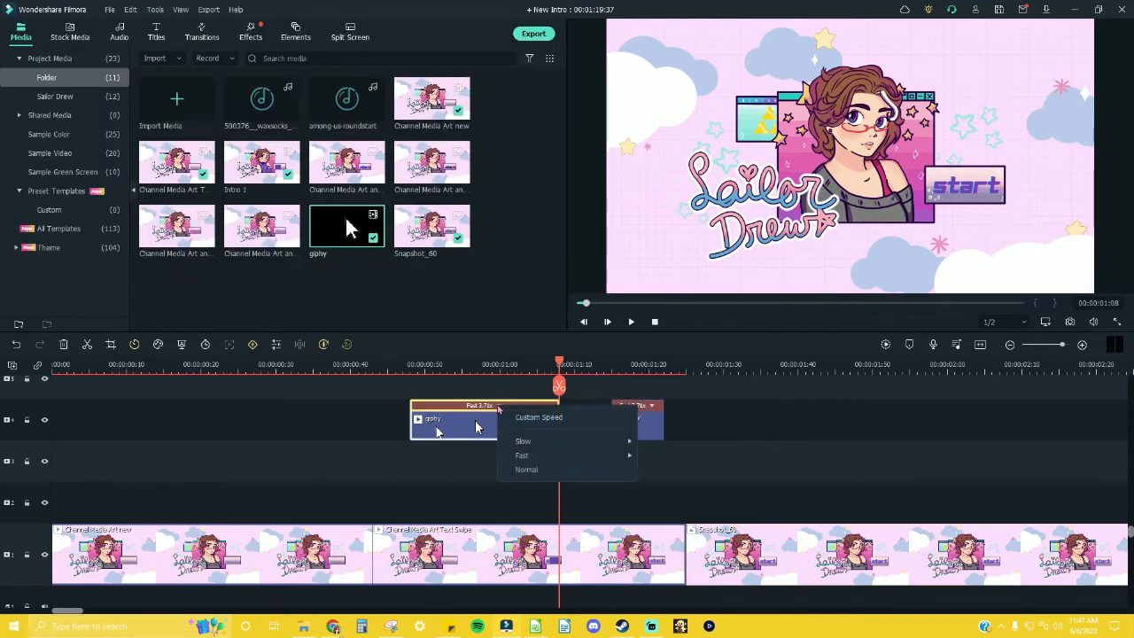
left_click(523, 417)
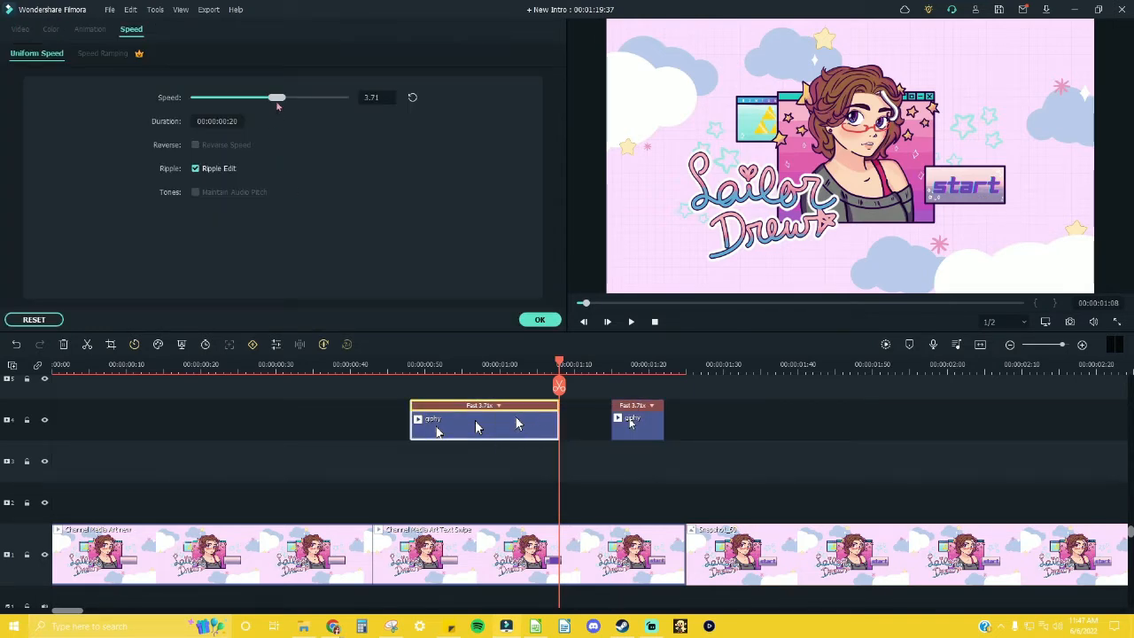
Step: Slow the second giphy part to about 1.38x speed and move it back against the end of the first part
left_click(651, 405)
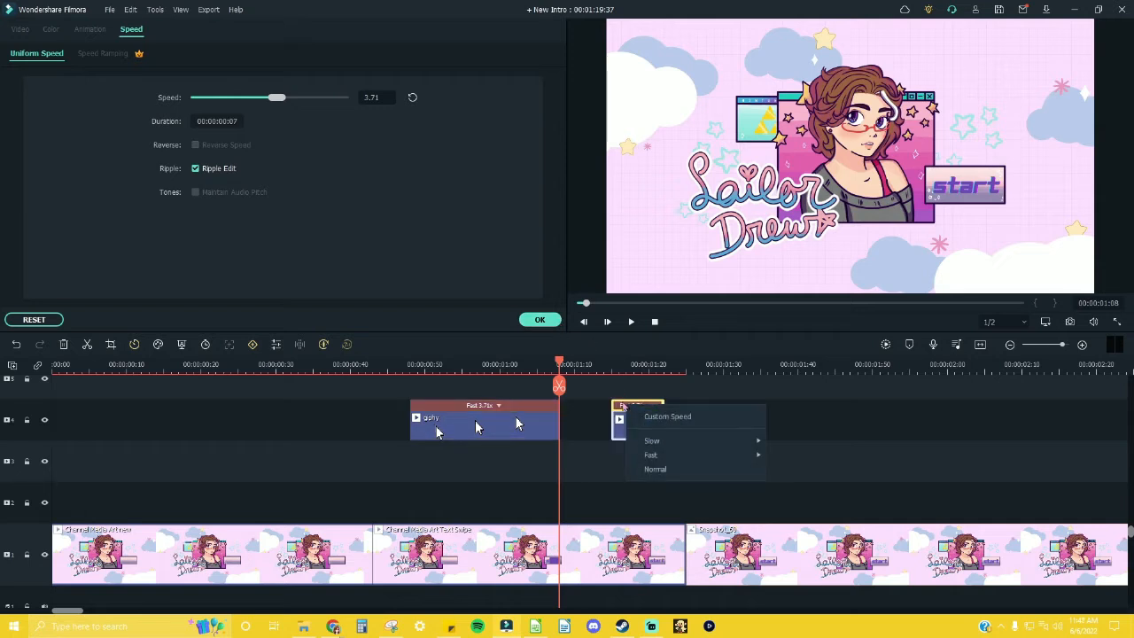
left_click(657, 416)
left_click_drag(280, 99, 245, 99)
left_click_drag(636, 427, 581, 423)
Step: Play the sequence from 00:00:00:48 and scrub back through the second giphy part to check the cursor's click timing
left_click_drag(560, 368, 410, 368)
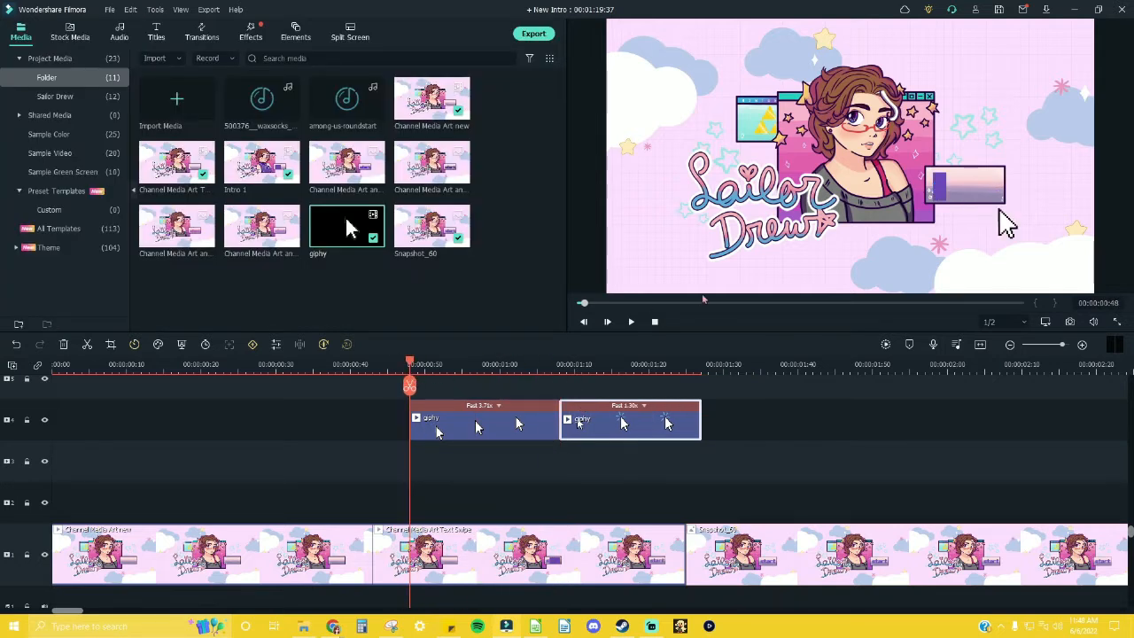
left_click(633, 325)
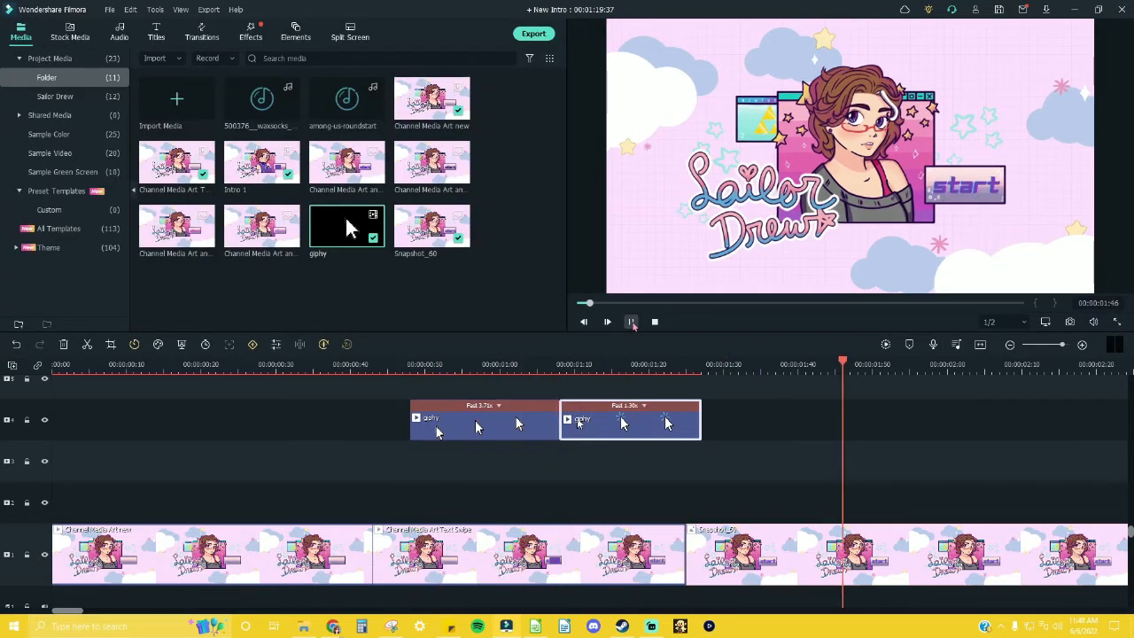
left_click(633, 325)
left_click(635, 365)
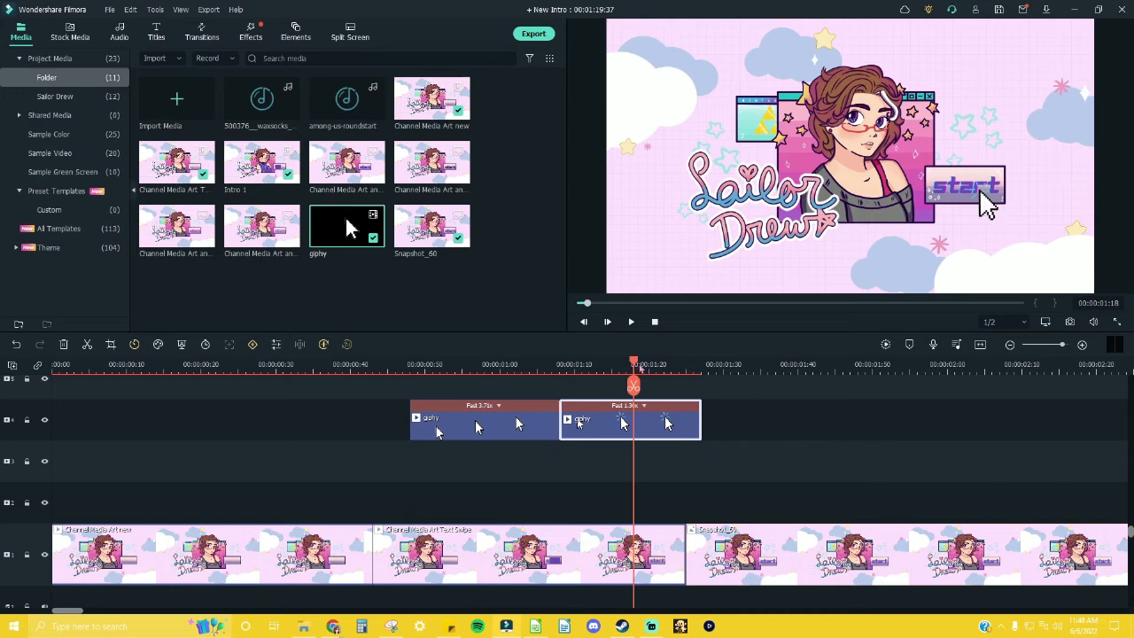
left_click_drag(636, 369, 574, 372)
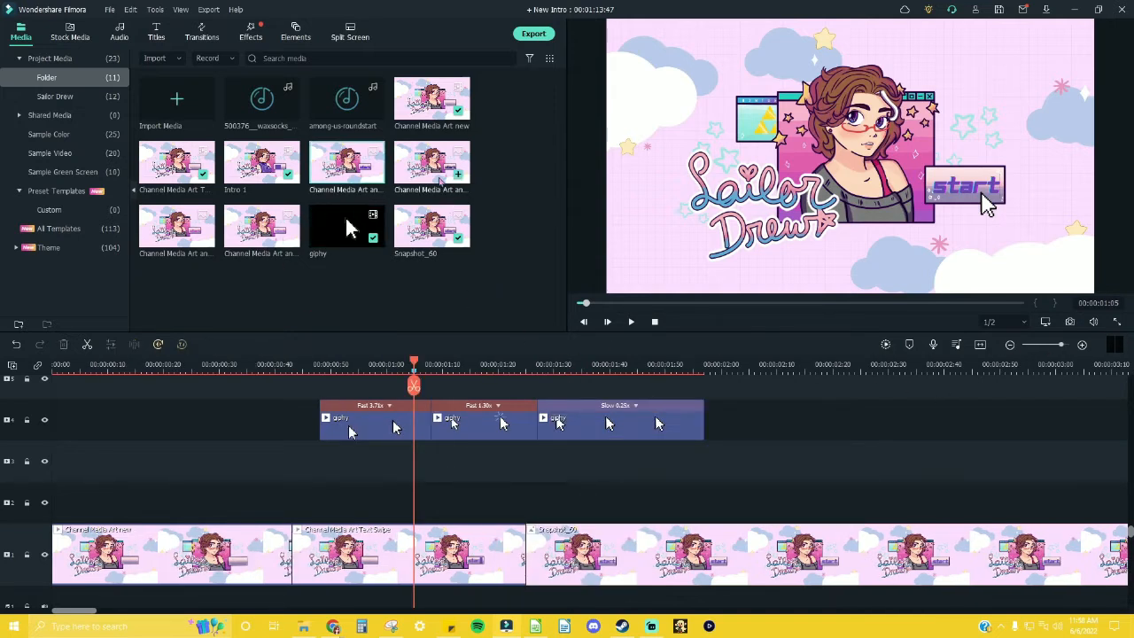
Step: Add a Channel Media Art animation still to video track 3 at 00:00:01:05 and cut it off at 00:00:01:08
left_click_drag(431, 164, 417, 461)
left_click_drag(416, 361, 432, 368)
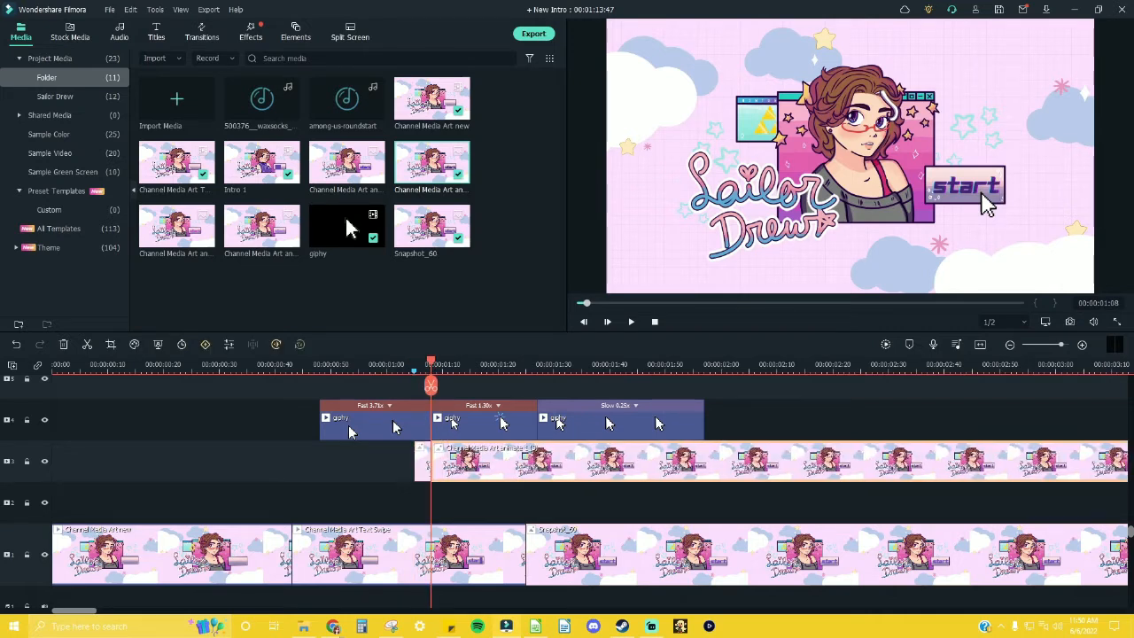
key("Delete")
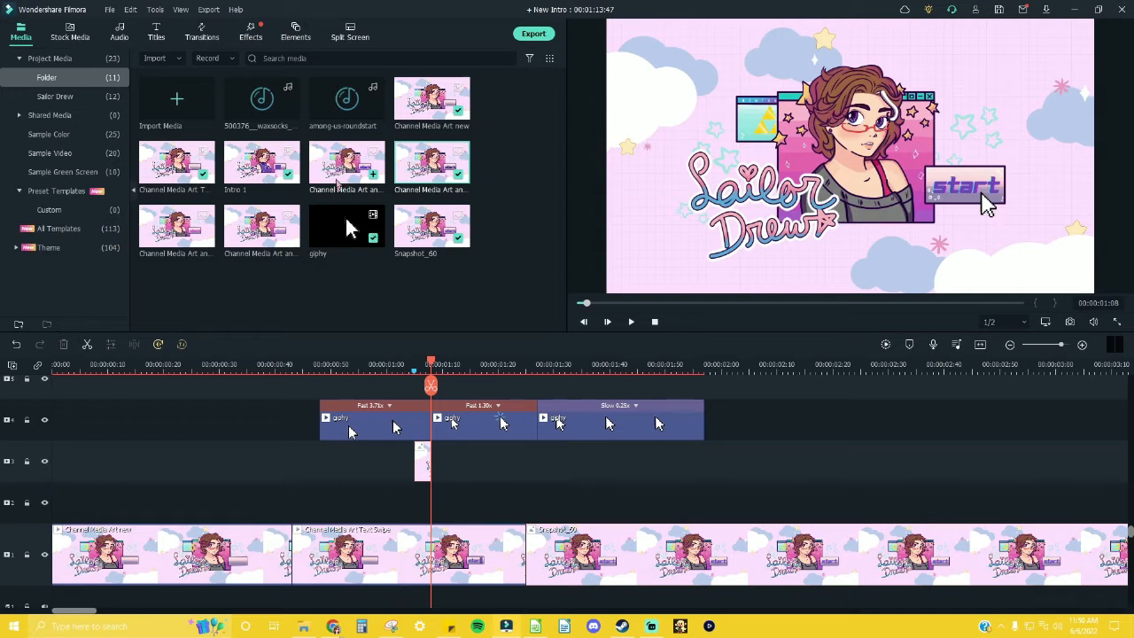
Step: Add the second Channel Media Art animation still directly after the first on track 3 and cut it off at 00:00:01:11
left_click_drag(334, 174, 440, 466)
left_click(444, 365)
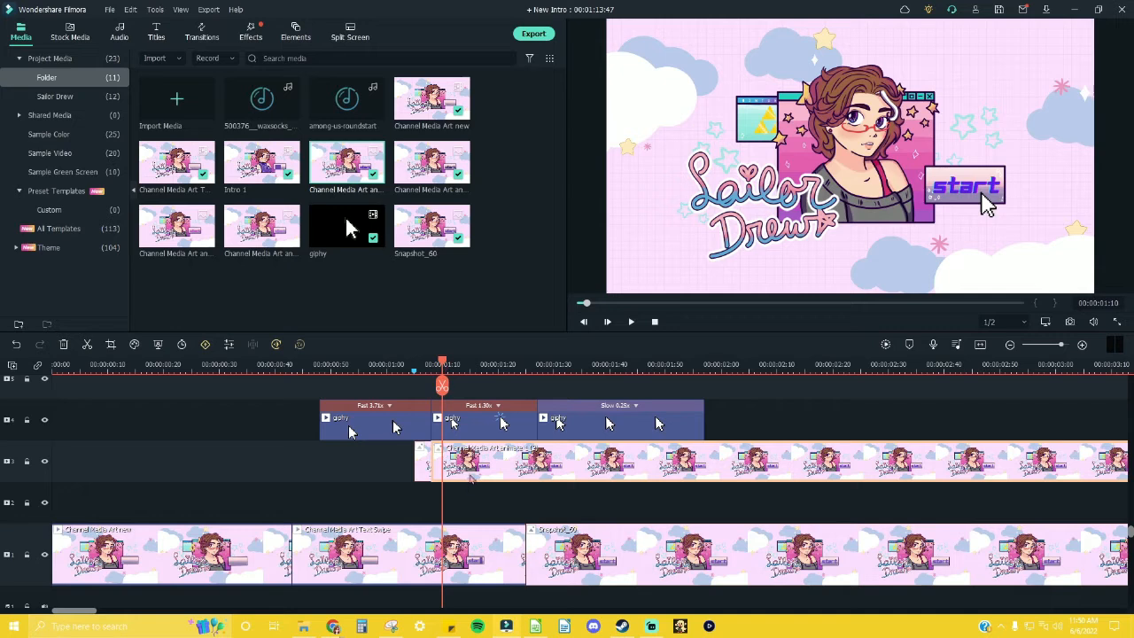
left_click(448, 365)
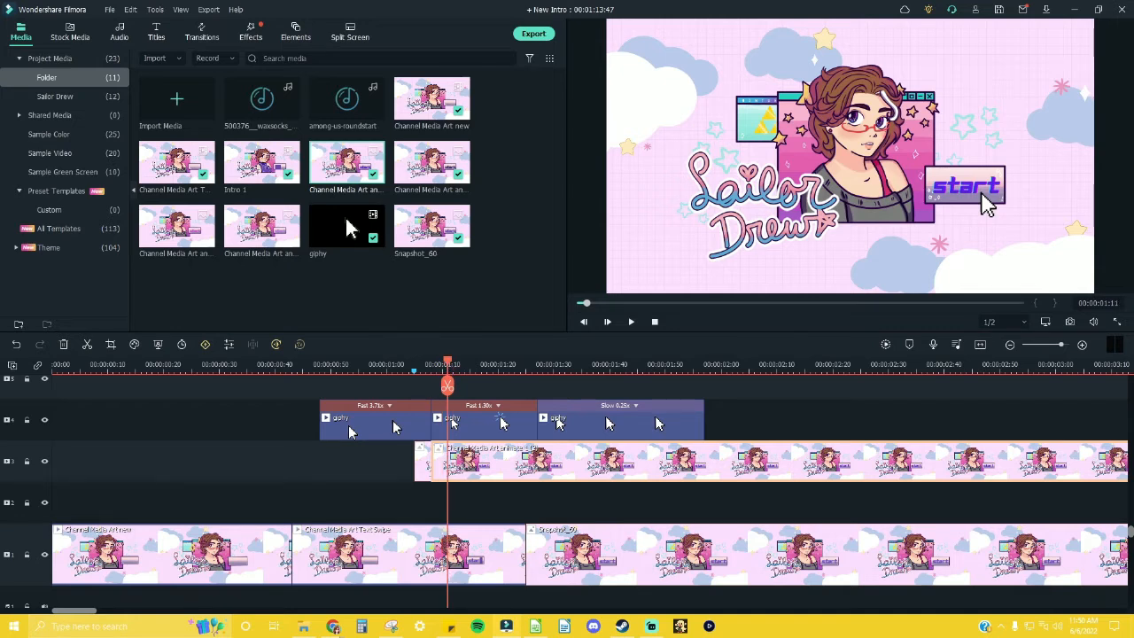
key("ctrl+b")
key("Delete")
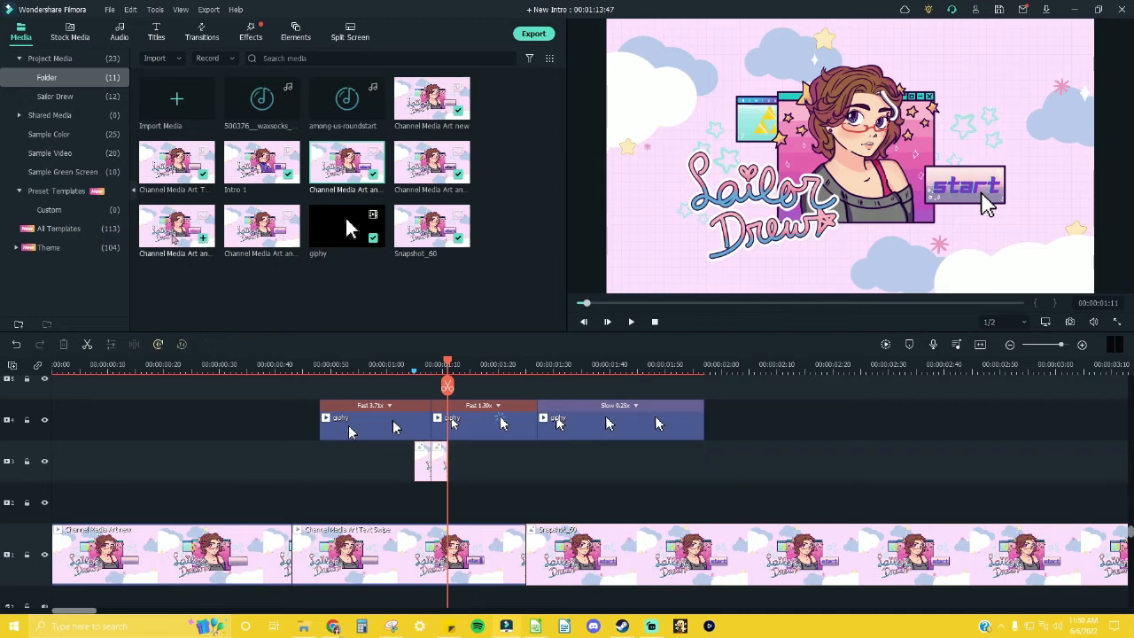
Step: Add the third Channel Media Art animation still to track 3 at 00:00:01:11 and cut it off at 00:00:01:14
left_click(203, 238)
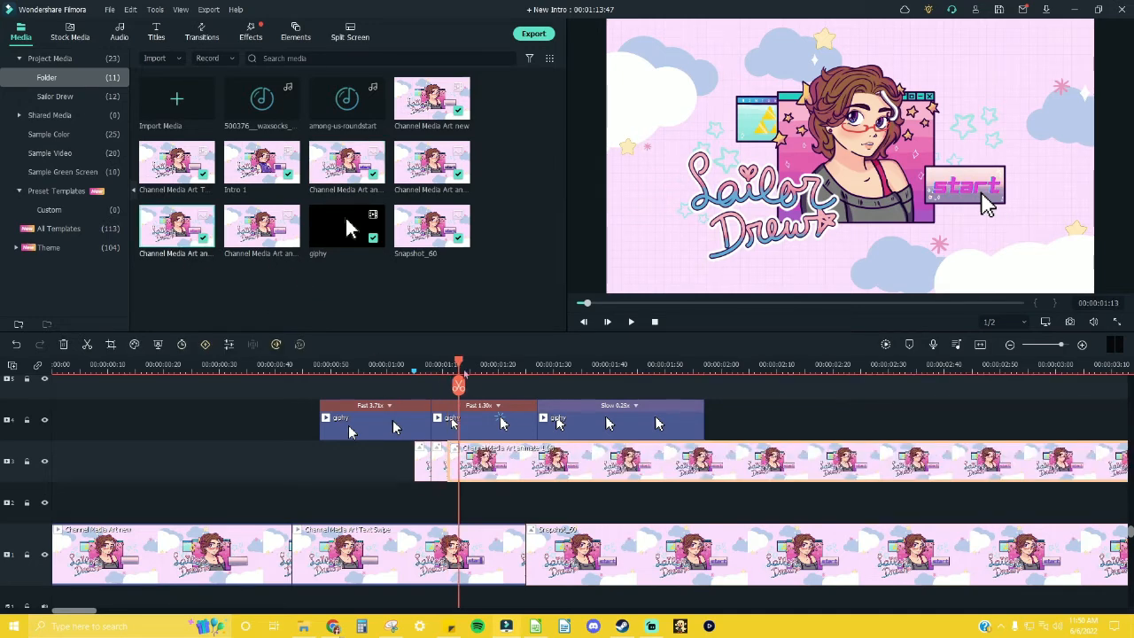
left_click_drag(464, 371, 471, 371)
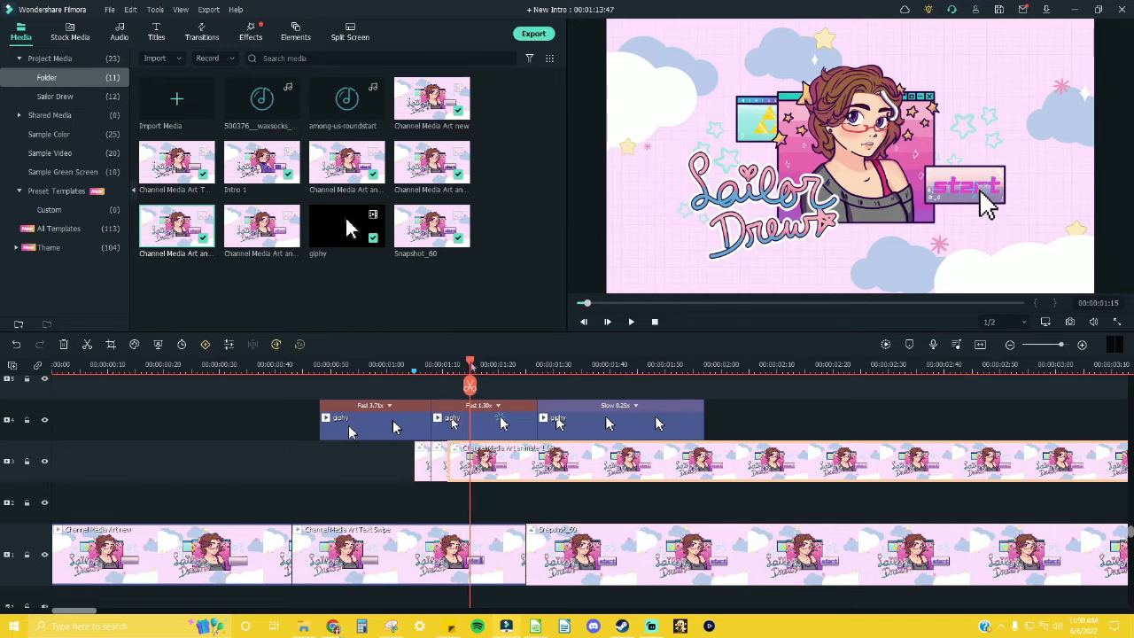
key("Left")
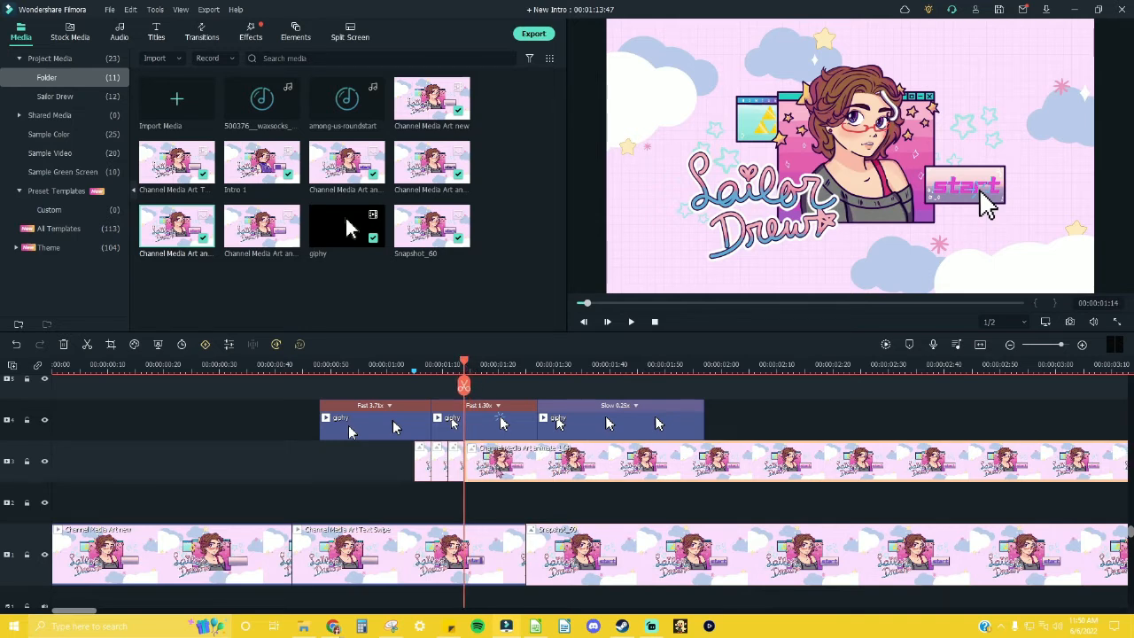
key("Delete")
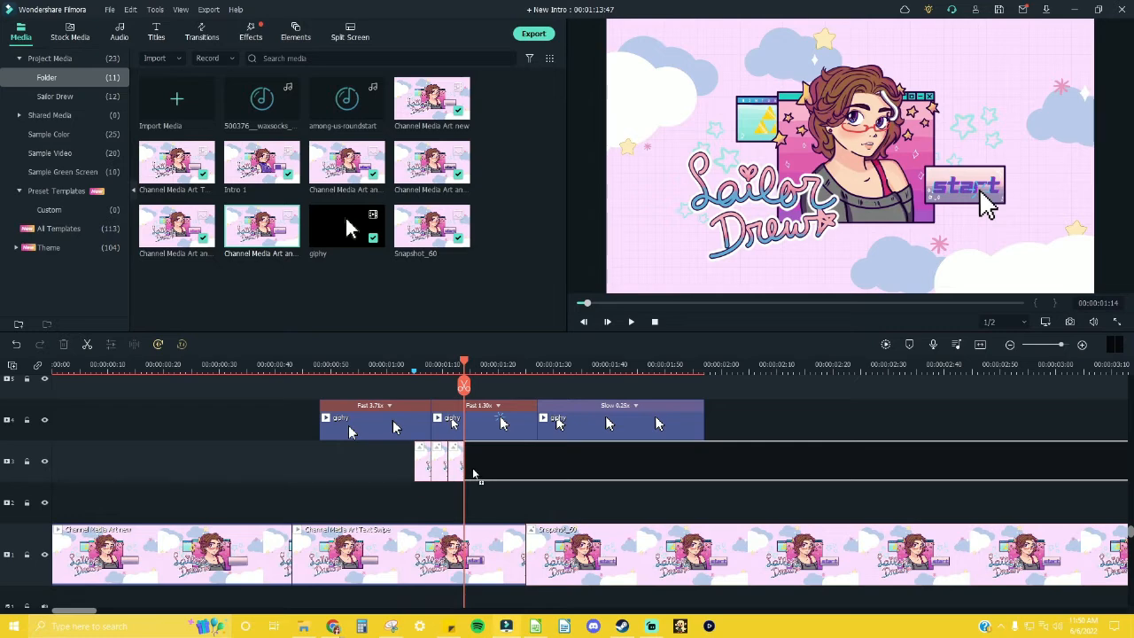
Step: Place the fourth Channel Media Art animation still on track 3 at 00:00:01:14 and advance the playhead three frames
key("ctrl+z")
key("Right")
key("Right")
key("Right")
key("Right")
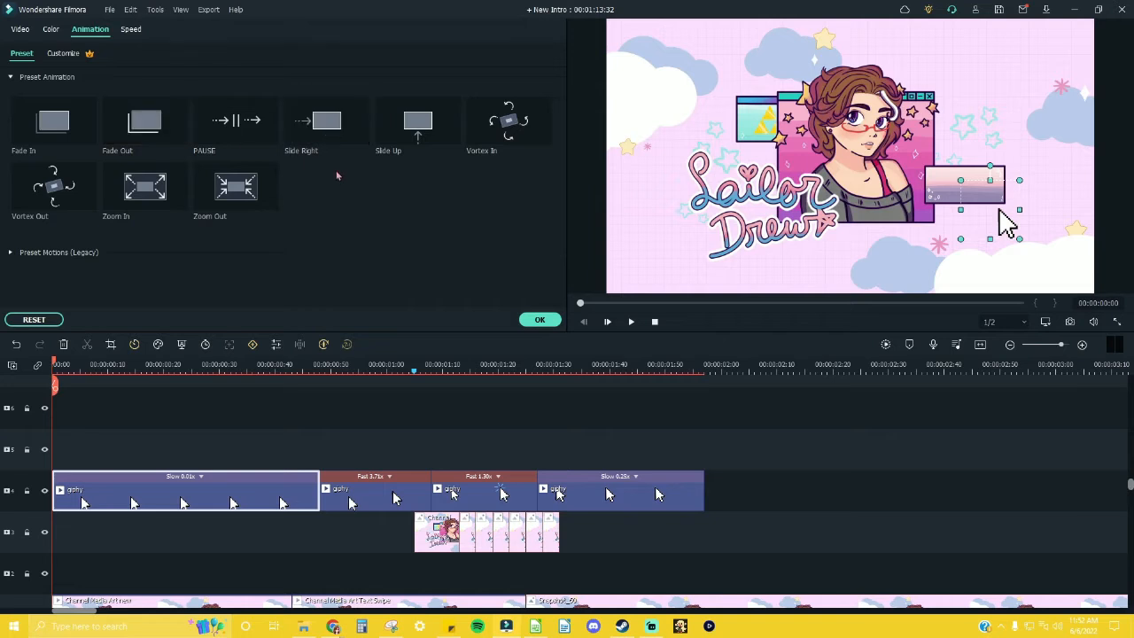
Step: Apply the Slide Up preset animation to the first giphy clip on track 4 and play the sequence from the start
left_click(424, 133)
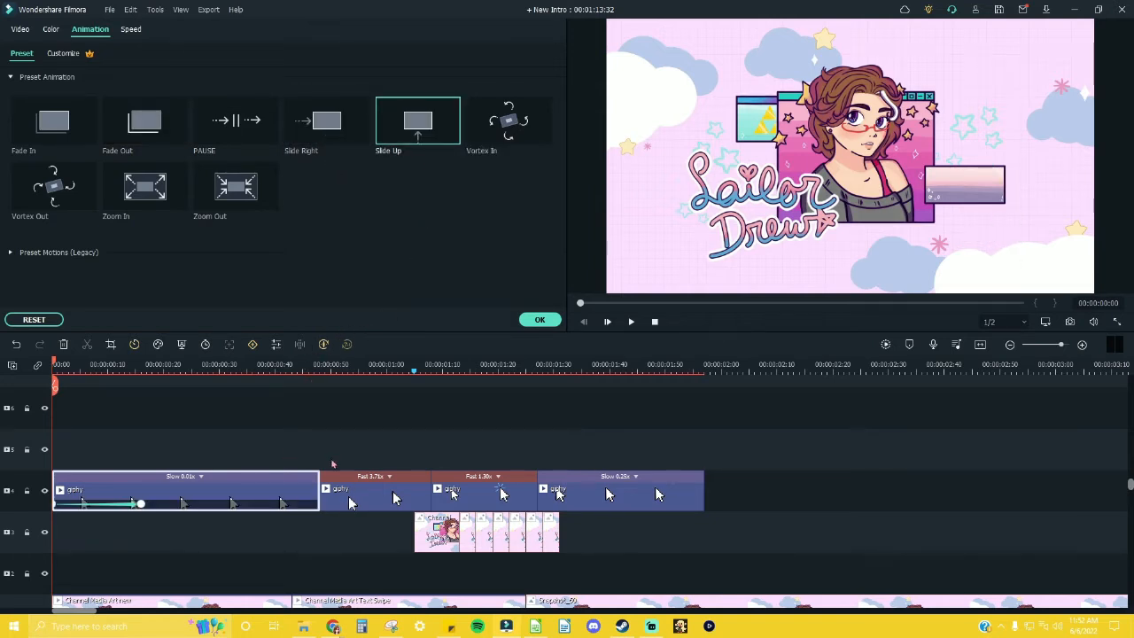
left_click(632, 323)
left_click(632, 325)
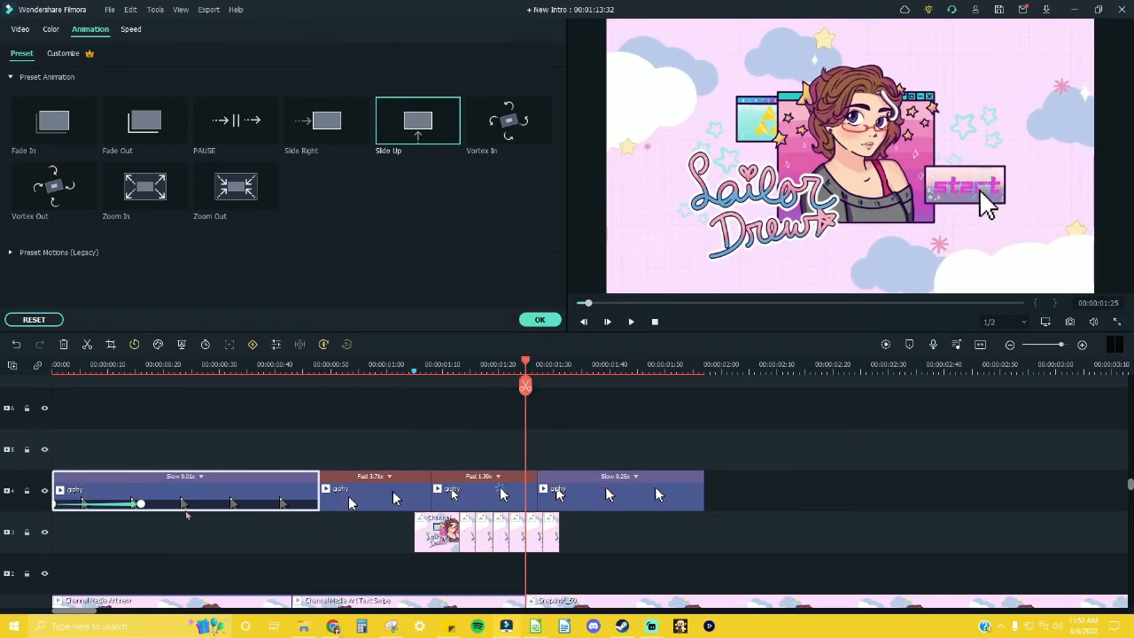
Step: Replace the Slide Up animation on the first giphy clip with the Zoom In preset and play the sequence from the start
left_click(184, 490)
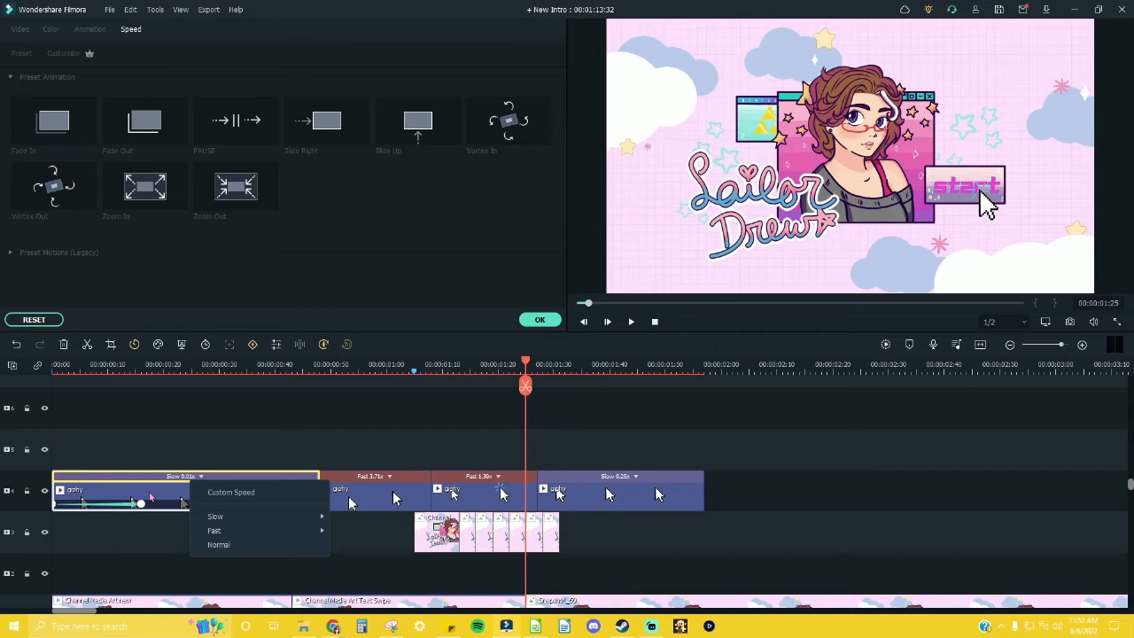
left_click(151, 498)
left_click(140, 503)
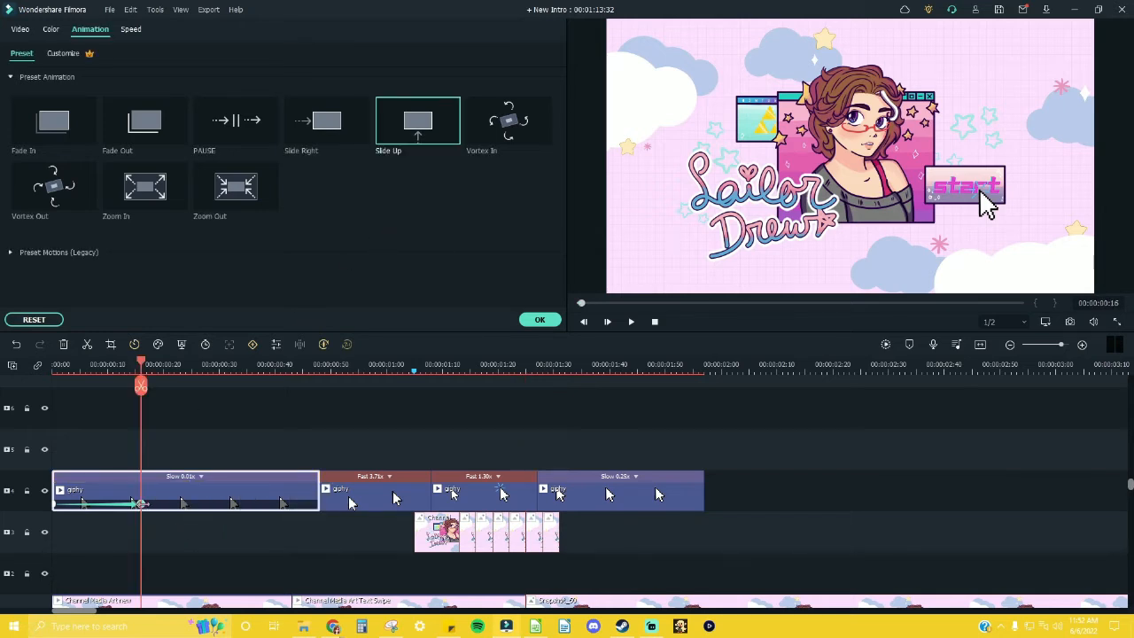
key("ctrl+z")
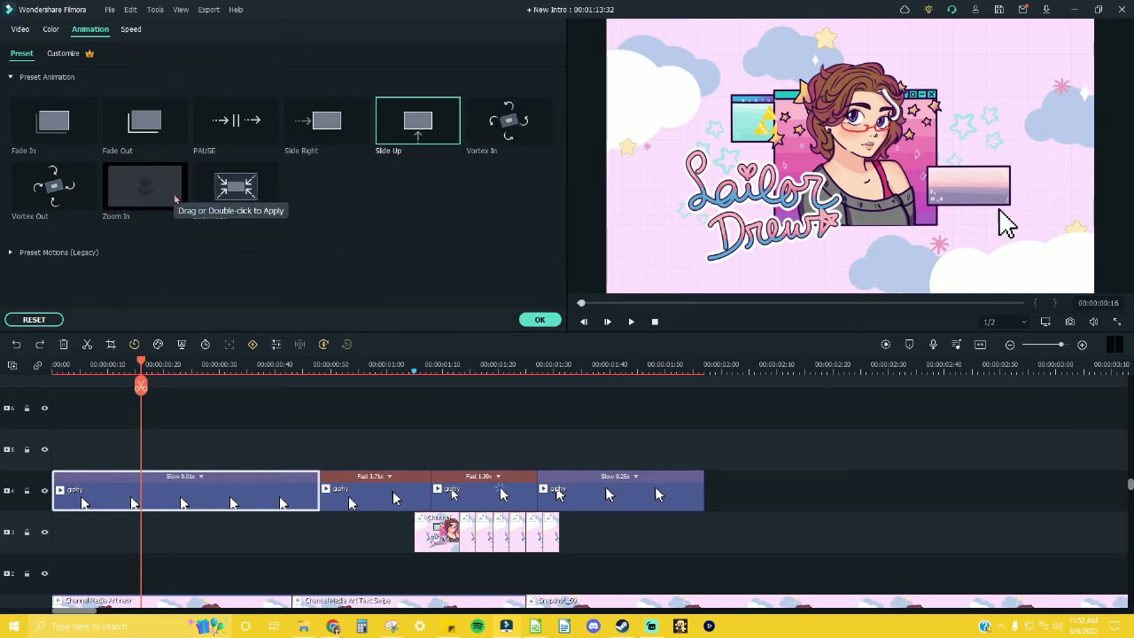
double_click(145, 186)
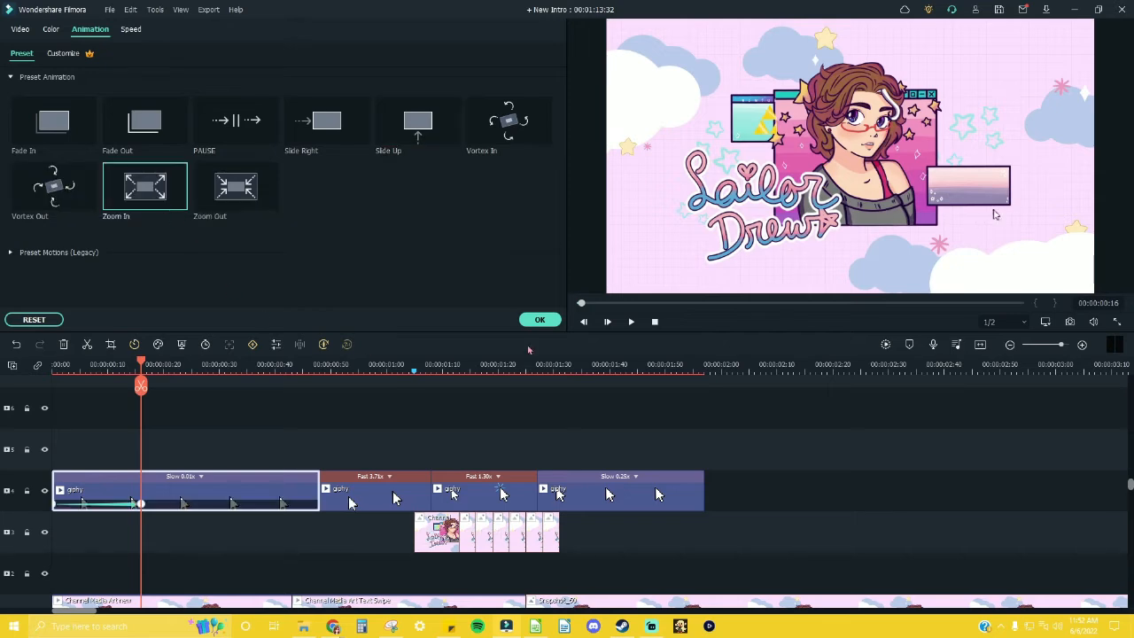
left_click(631, 323)
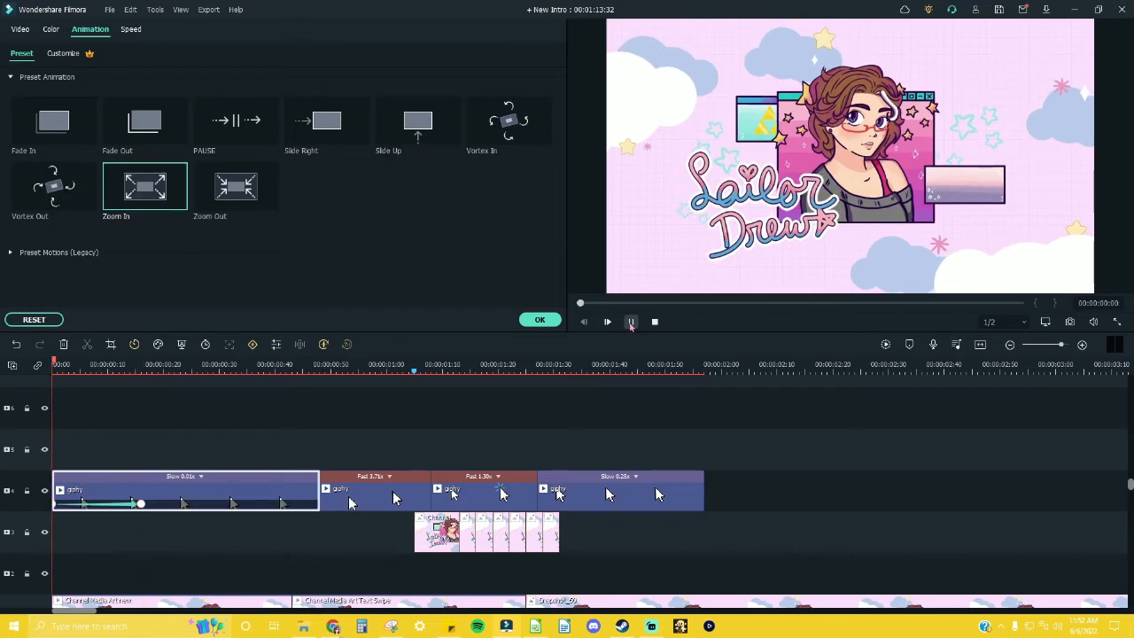
left_click(631, 324)
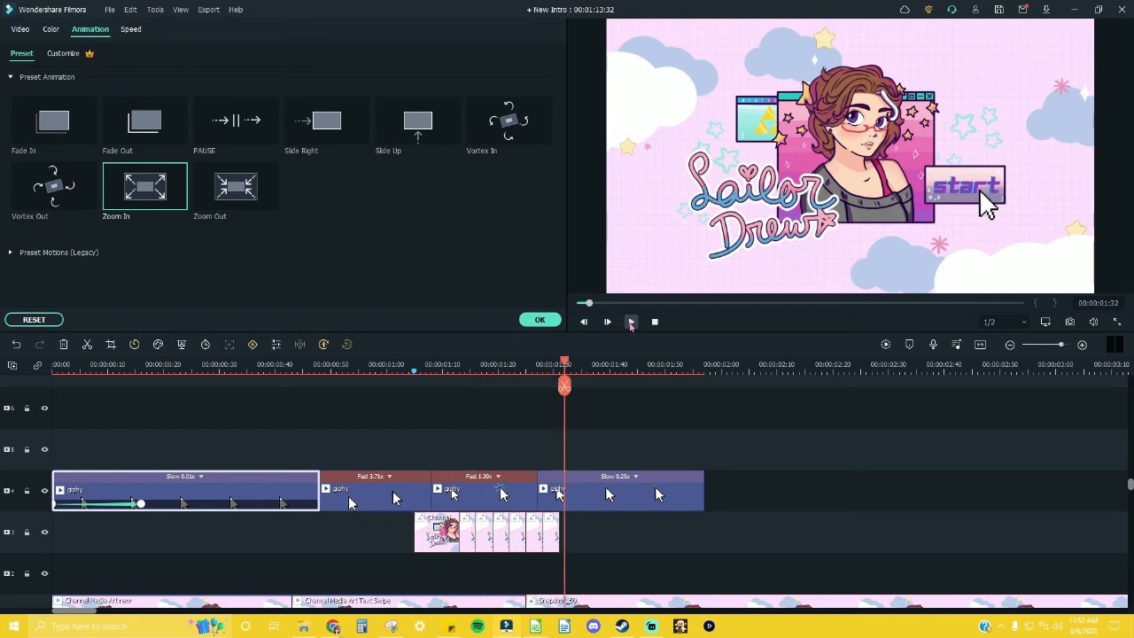
Step: Shift the first giphy clip's Zoom In keyframes to about 00:00:00:12 and 00:00:00:20, play the result, and accept the animation
left_click_drag(202, 372, 140, 373)
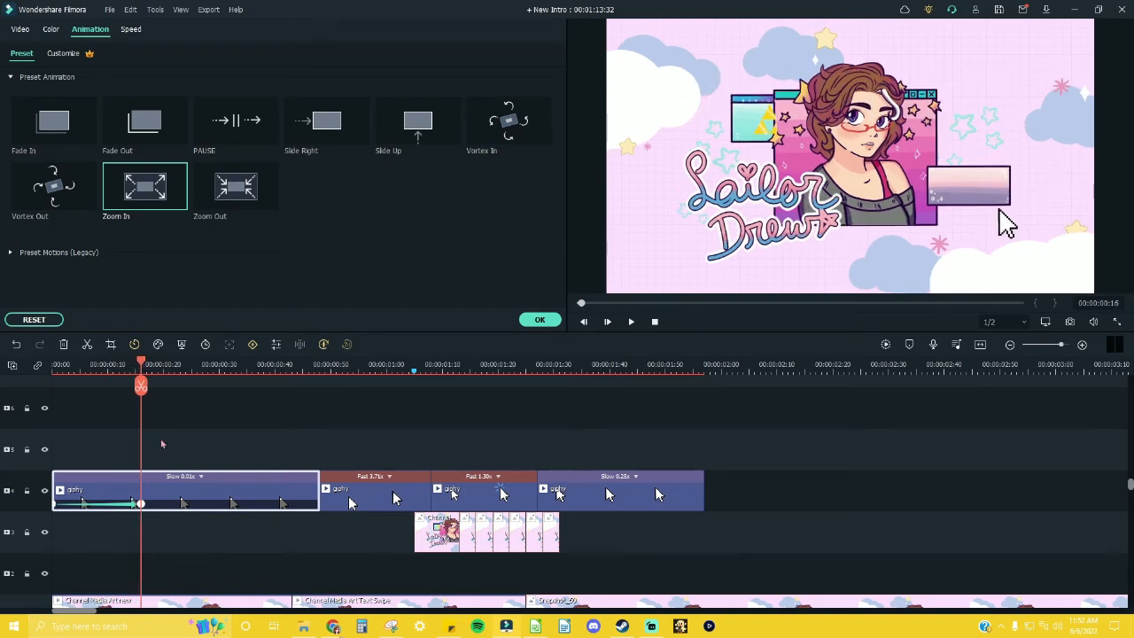
scroll(172, 391, "down", 1)
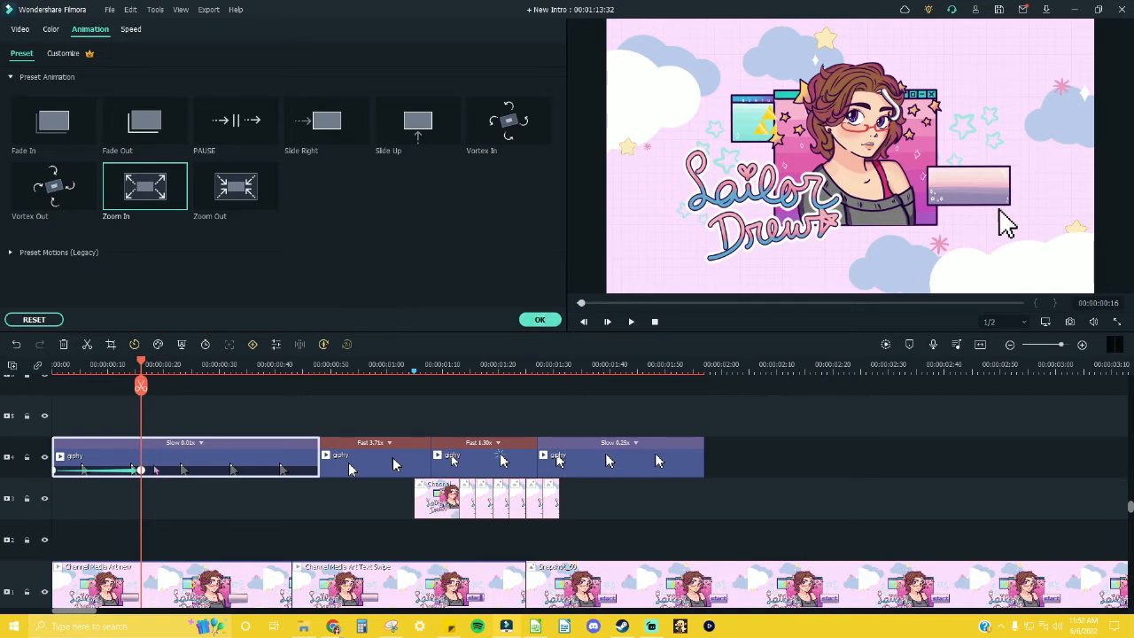
scroll(220, 444, "down", 2)
scroll(177, 435, "up", 4)
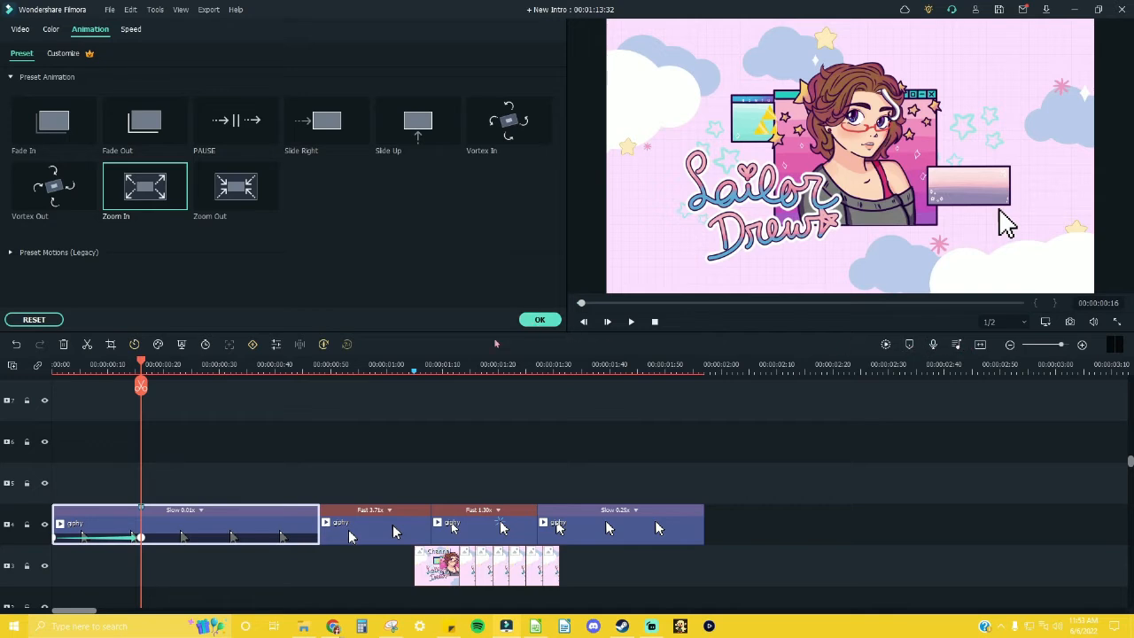
scroll(567, 496, "down", 1)
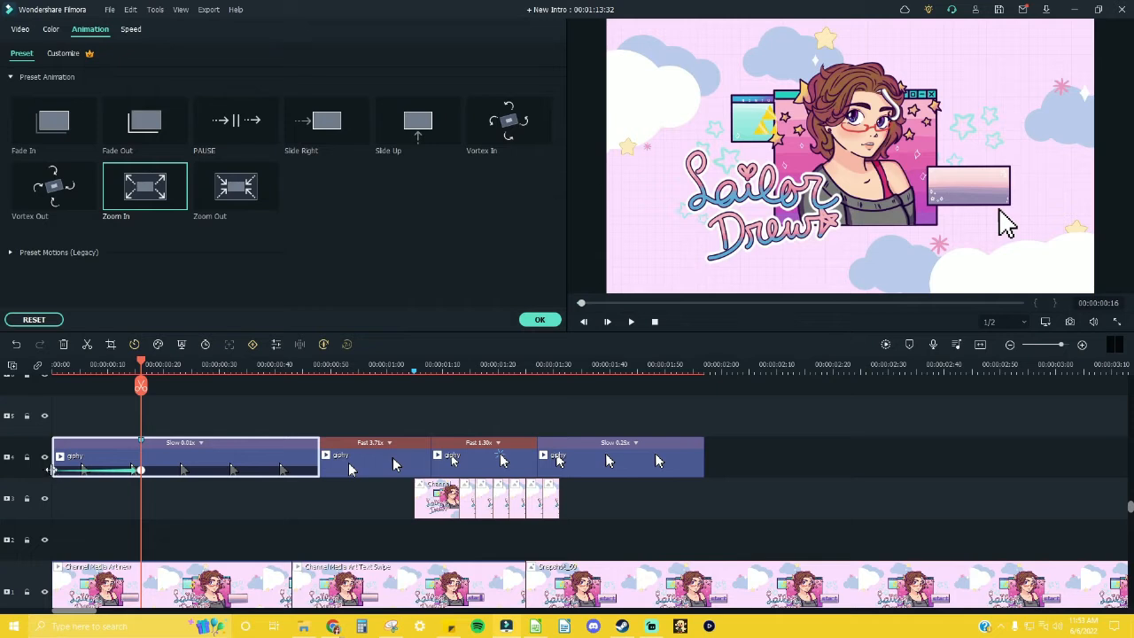
left_click_drag(55, 471, 163, 470)
left_click_drag(181, 366, 44, 387)
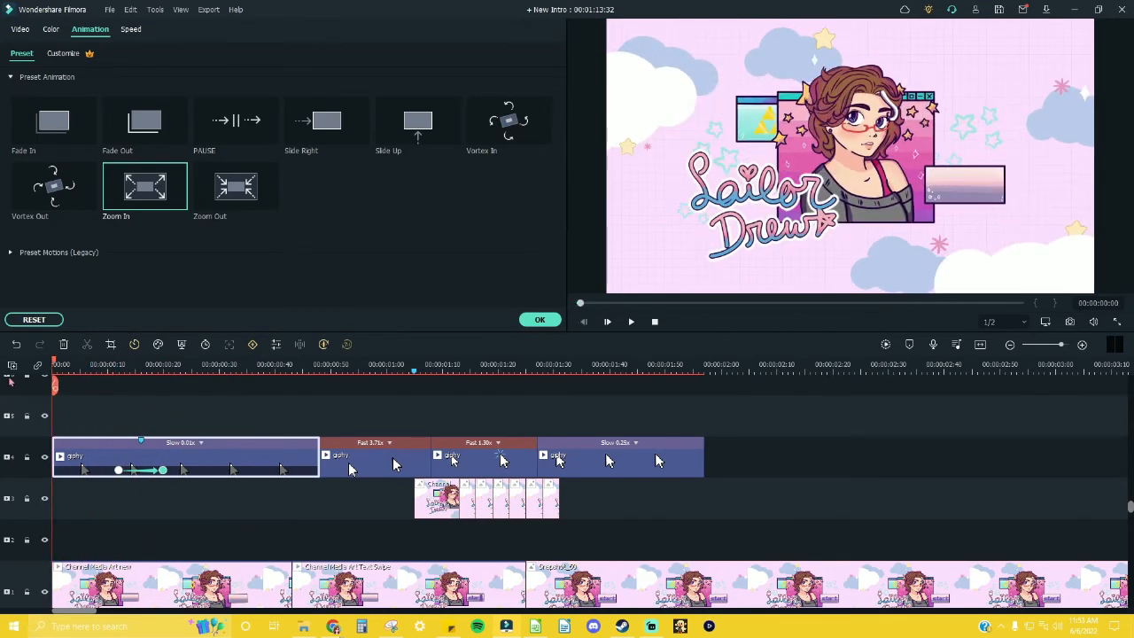
key("space")
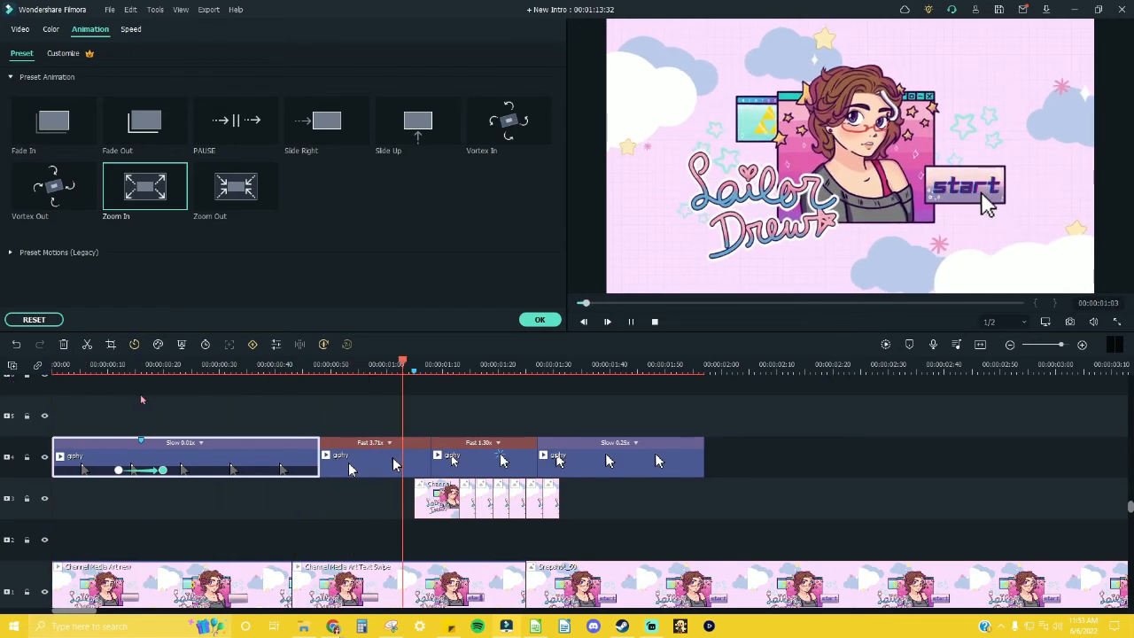
key("space")
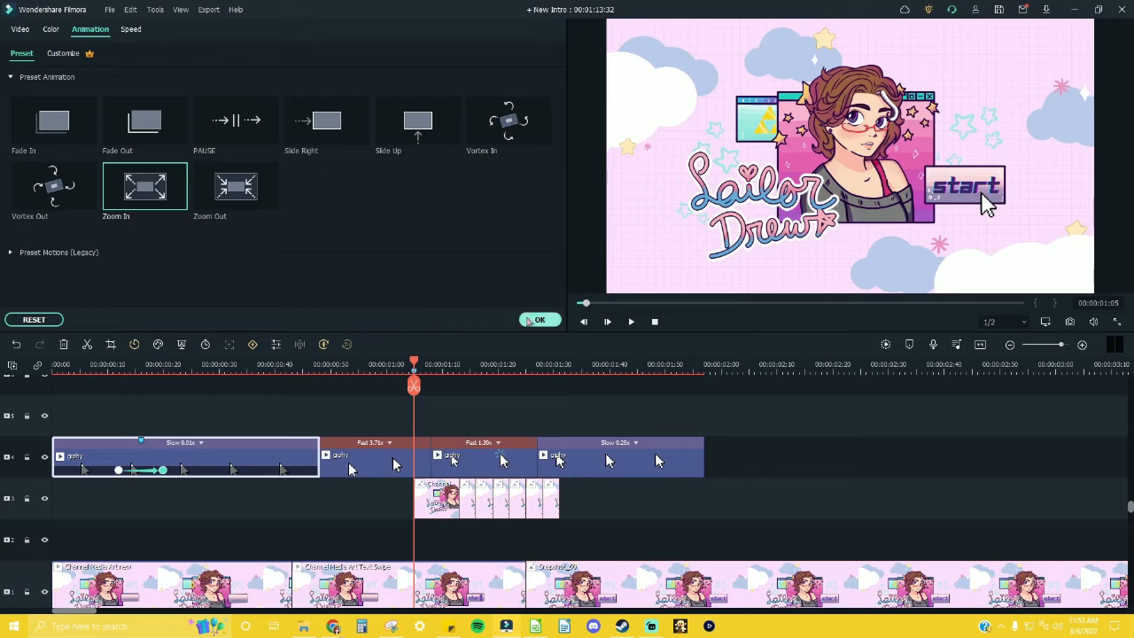
left_click(540, 319)
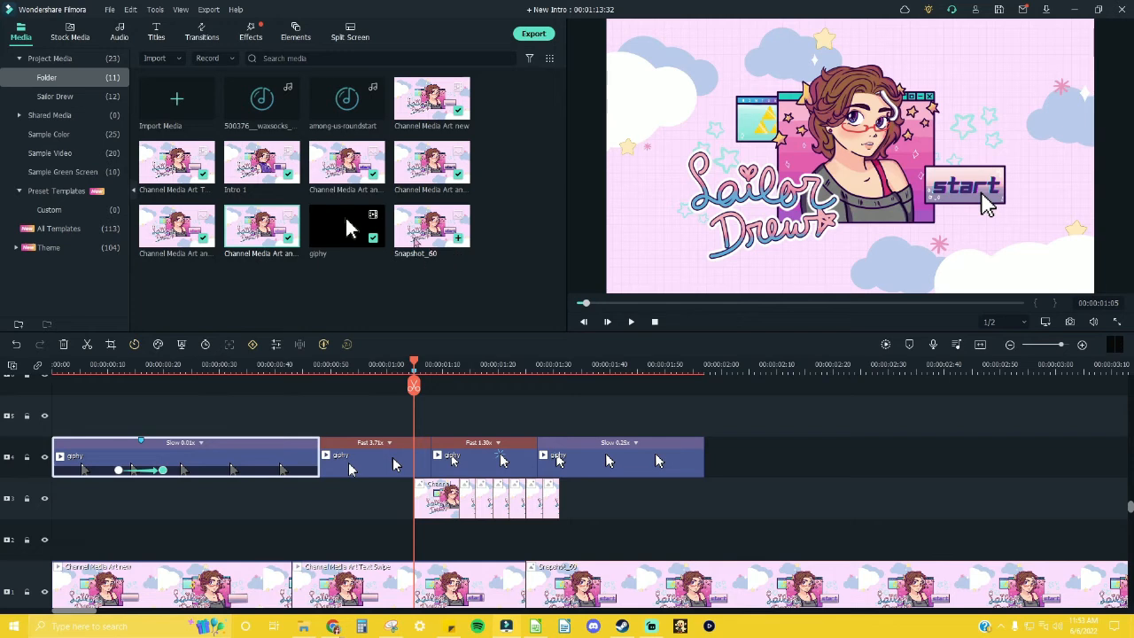
Step: Review the opening frames and move the first giphy clip to track 5, after the end of the last giphy clip
left_click(655, 322)
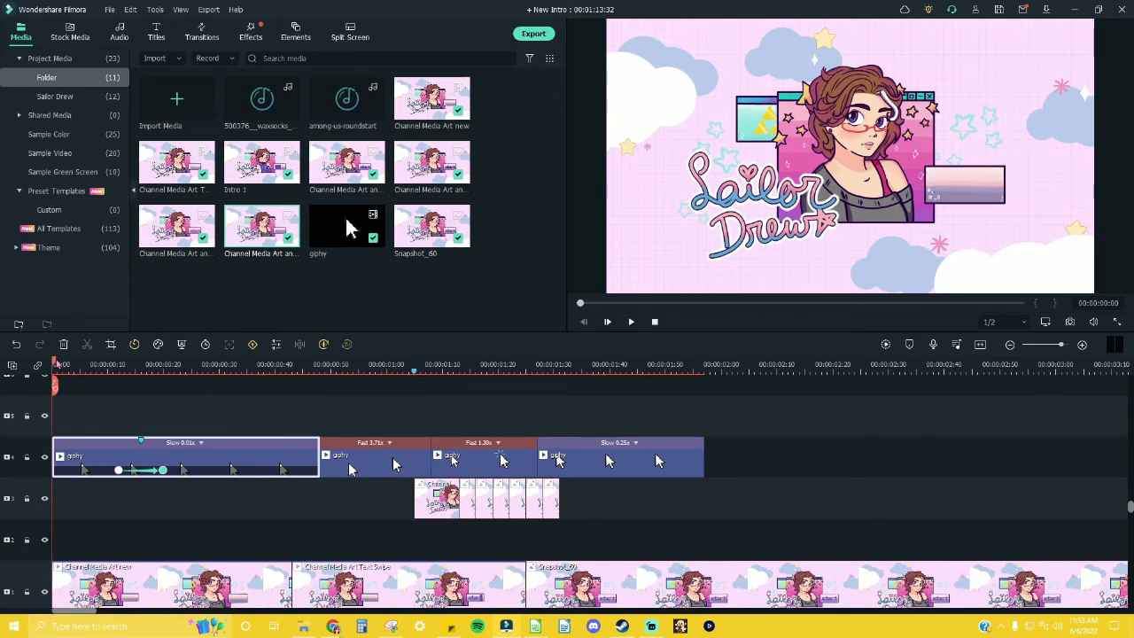
left_click_drag(56, 364, 168, 365)
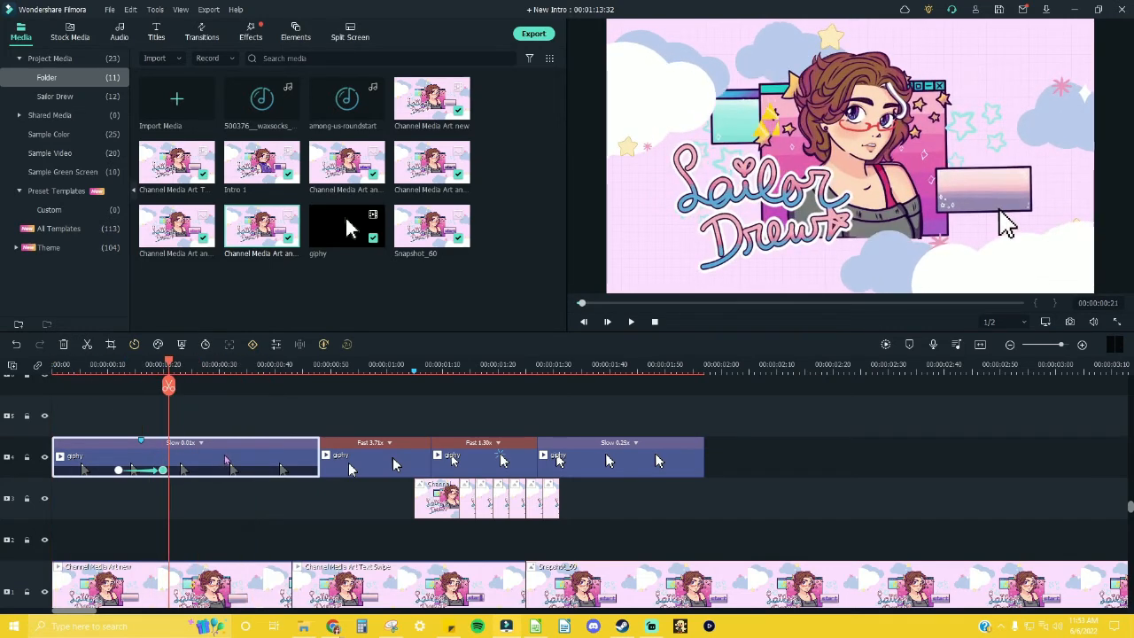
left_click_drag(218, 461, 868, 412)
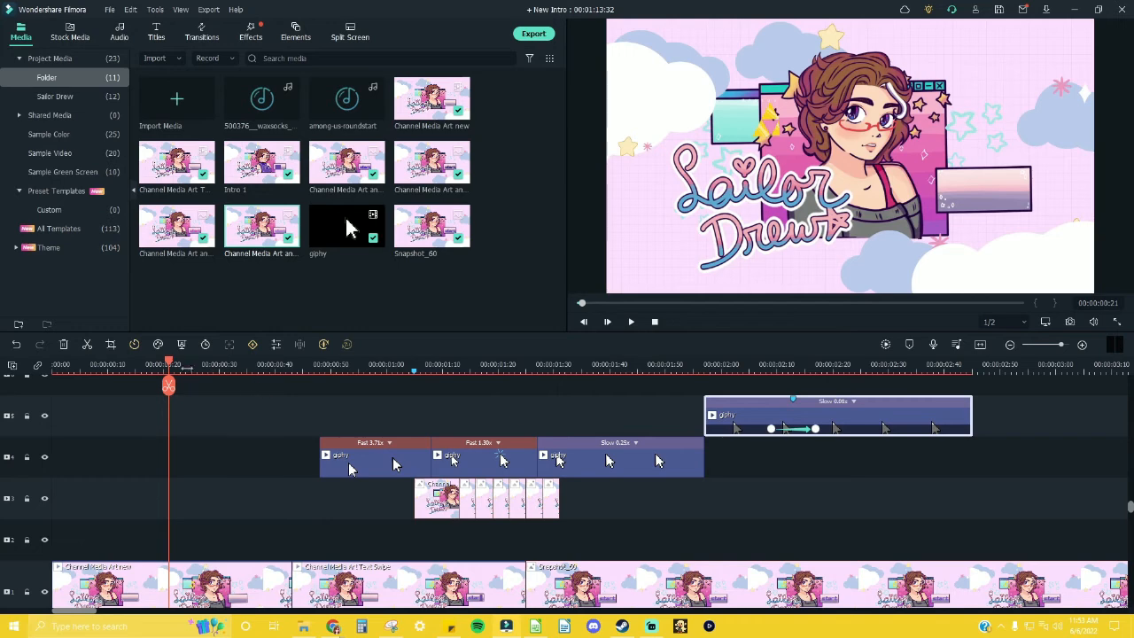
Step: Take a snapshot of the frame at 00:00:00:42 and place it at the start of track 2
key("space")
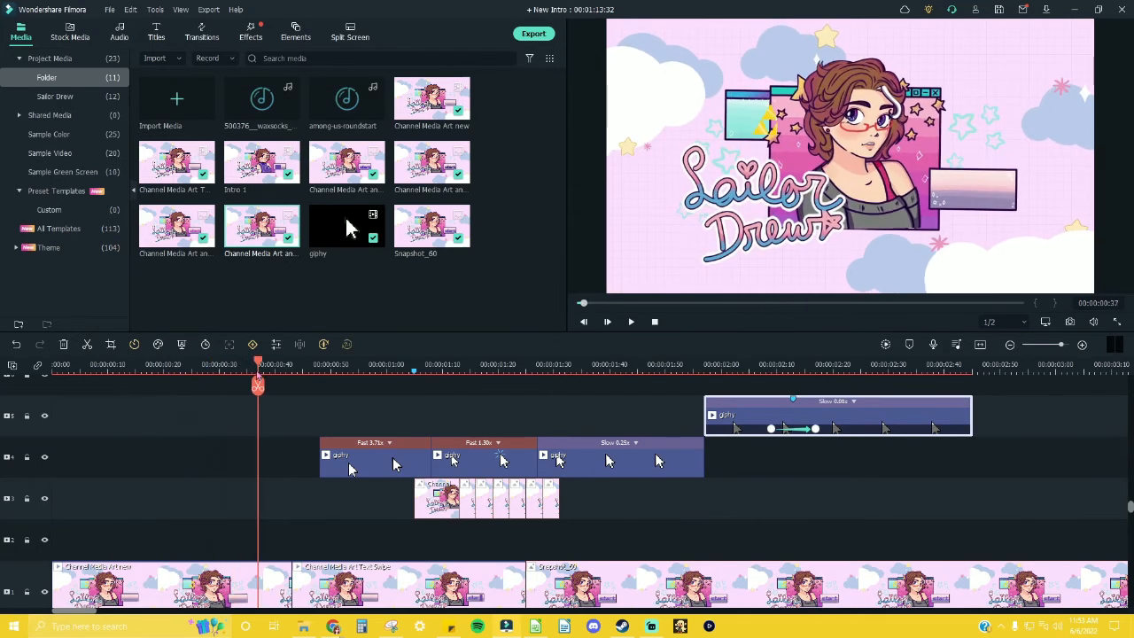
left_click_drag(346, 384, 299, 385)
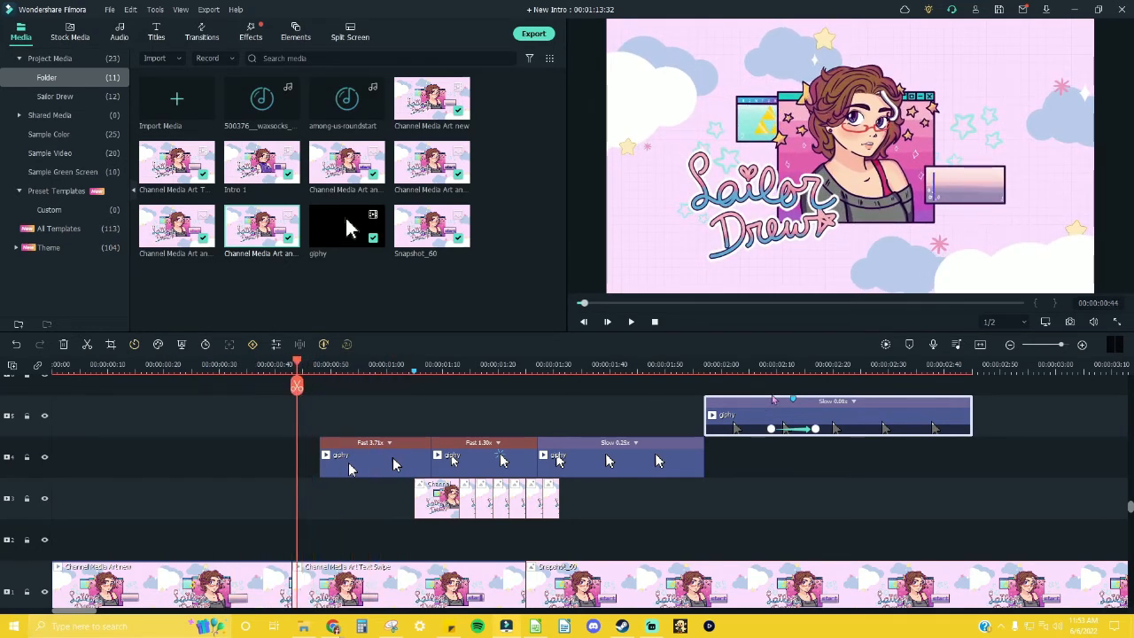
scroll(377, 474, "down", 1)
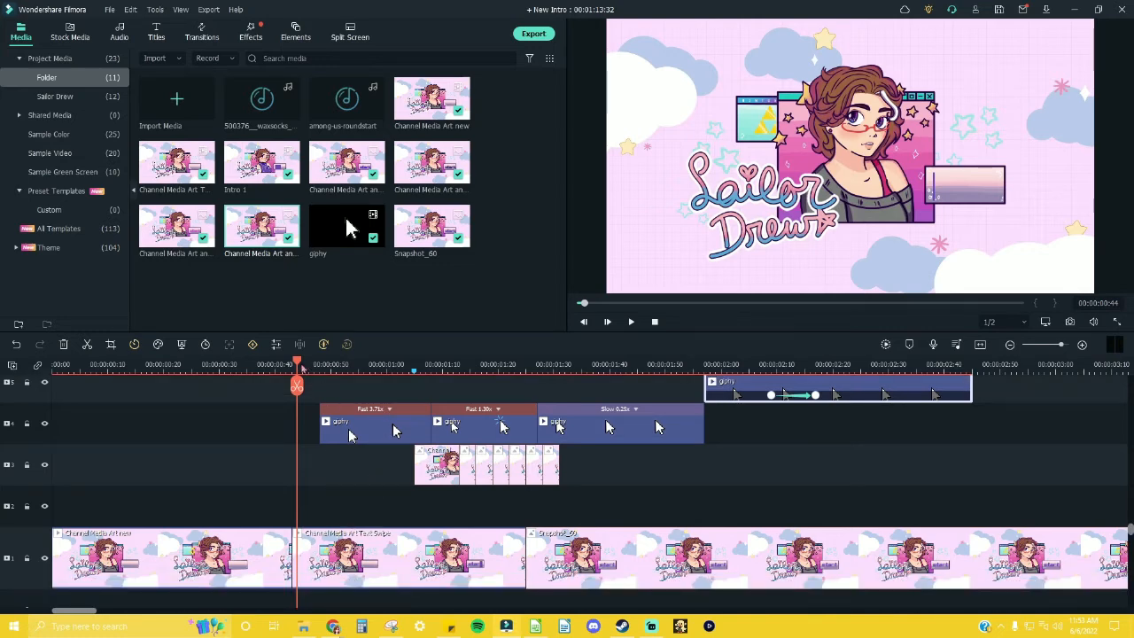
mouse_move(299, 366)
left_mouse_down()
mouse_move(275, 366)
mouse_move(285, 366)
left_mouse_up()
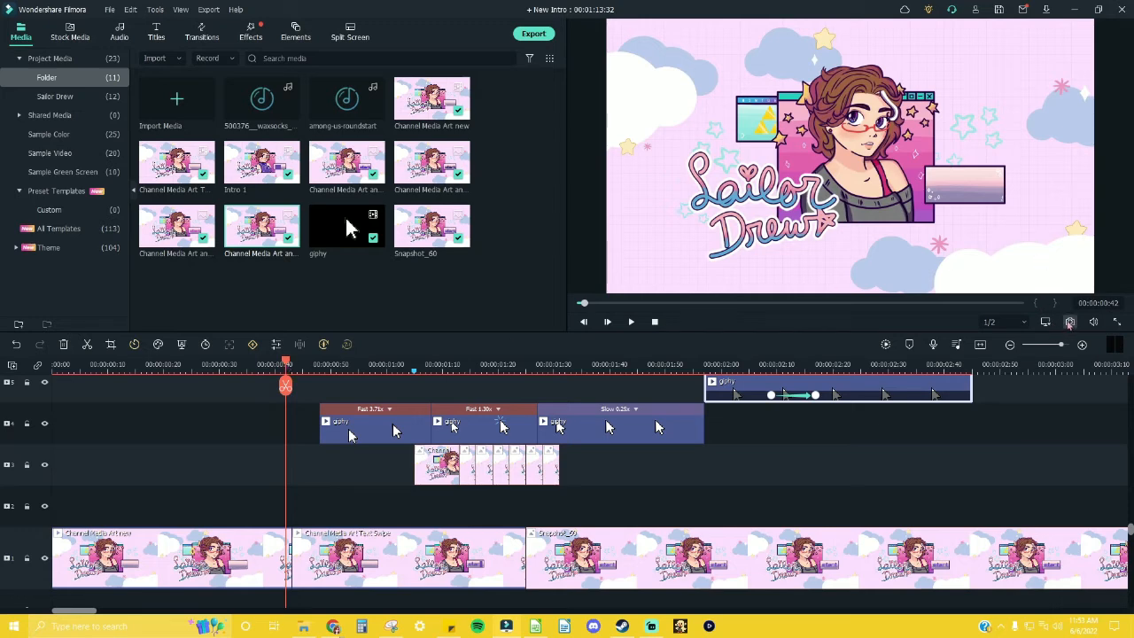
left_click(1069, 322)
left_click_drag(165, 304, 30, 530)
Step: Cut the Snapshot_61 still off at 00:00:00:18 and return the first giphy clip to the start of track 4
left_click_drag(285, 365, 152, 367)
key("ctrl+b")
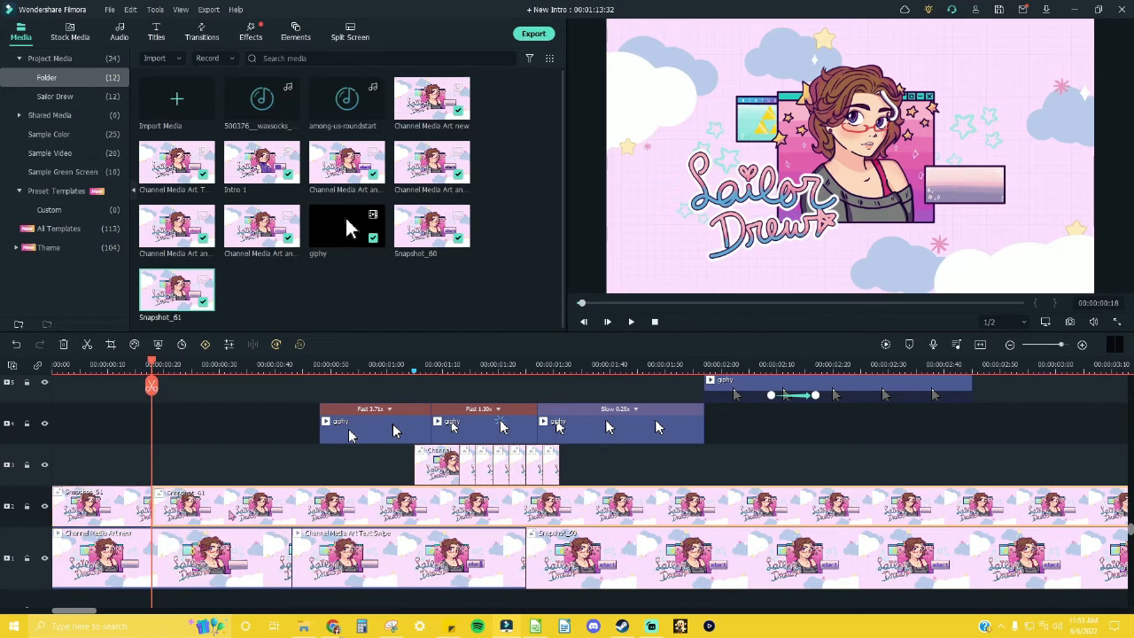
key("Delete")
left_click_drag(833, 394, 17, 439)
left_click_drag(152, 365, 278, 369)
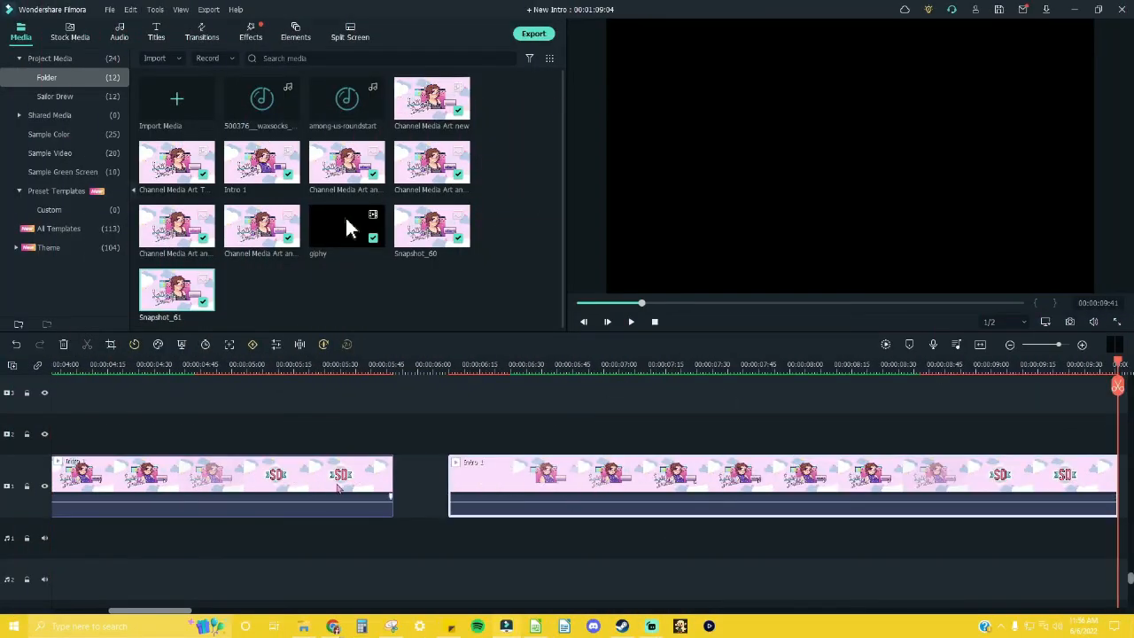
Step: Split the Intro 1 clip at 00:00:08:50, delete the part before it, and attach the SD logo remainder after Snapshot_60
mouse_move(1117, 369)
left_mouse_down()
mouse_move(861, 368)
mouse_move(962, 370)
left_mouse_up()
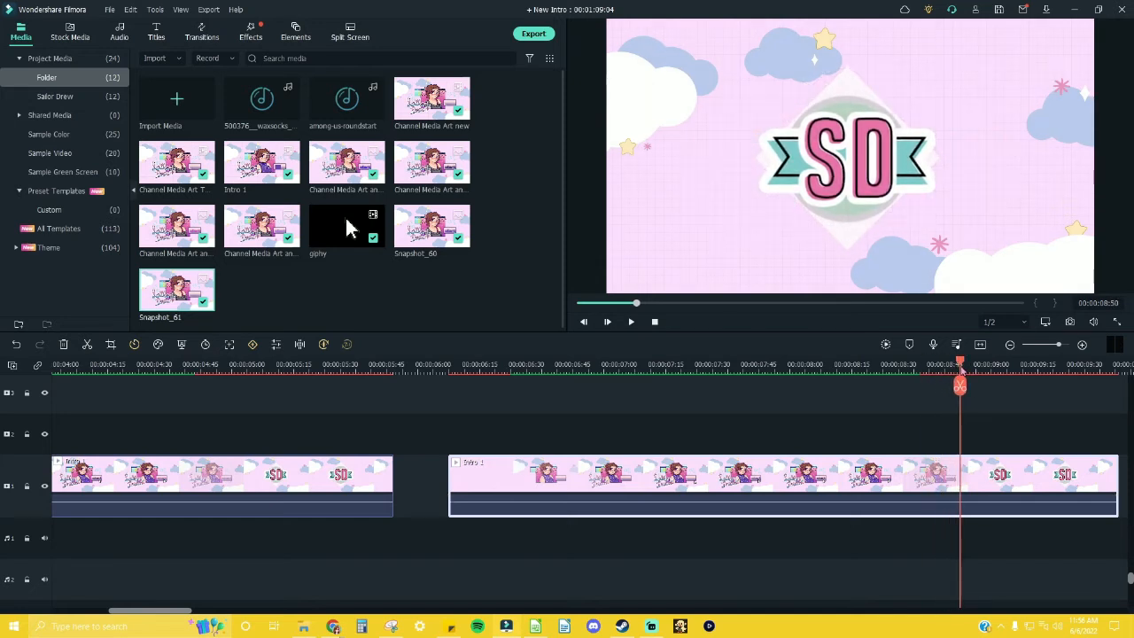
key("ctrl+b")
left_click(914, 481)
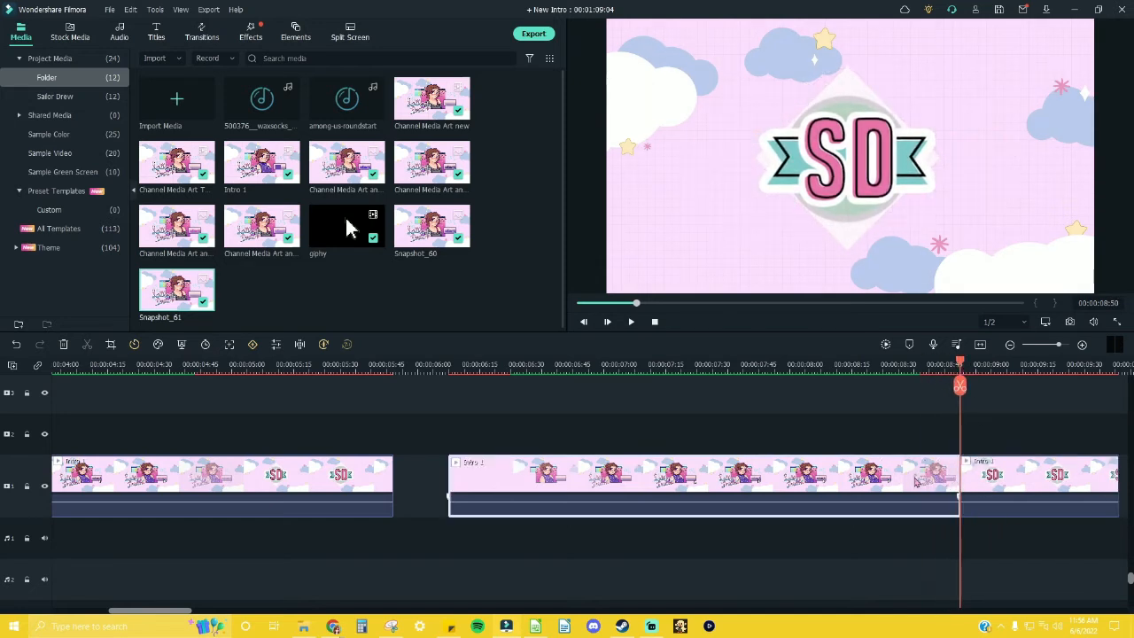
key("Delete")
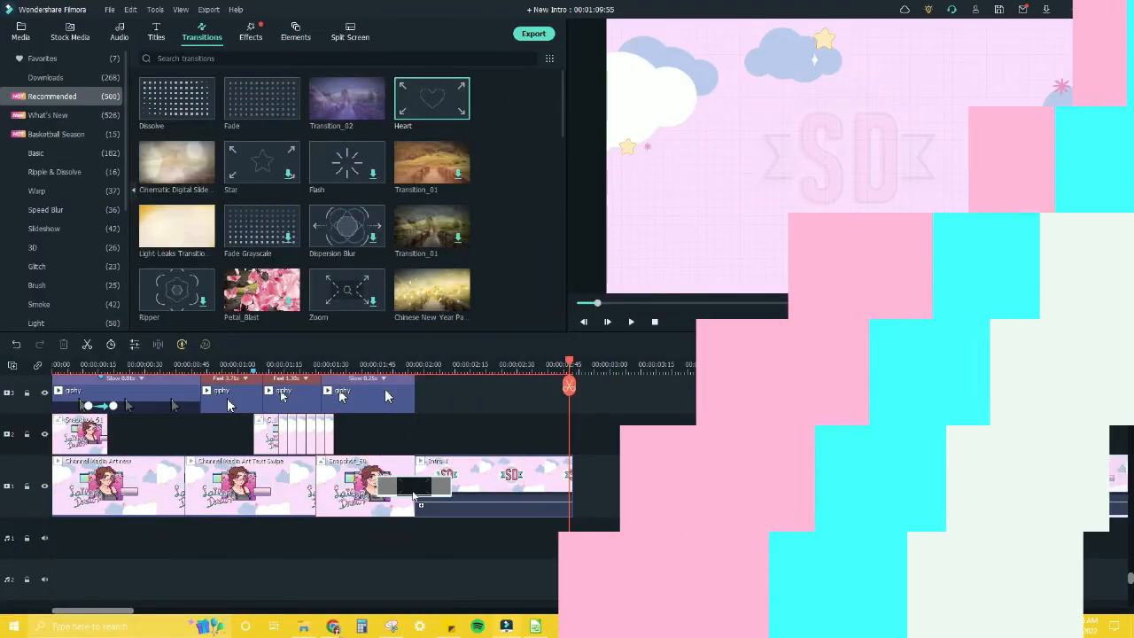
left_click_drag(413, 495, 414, 495)
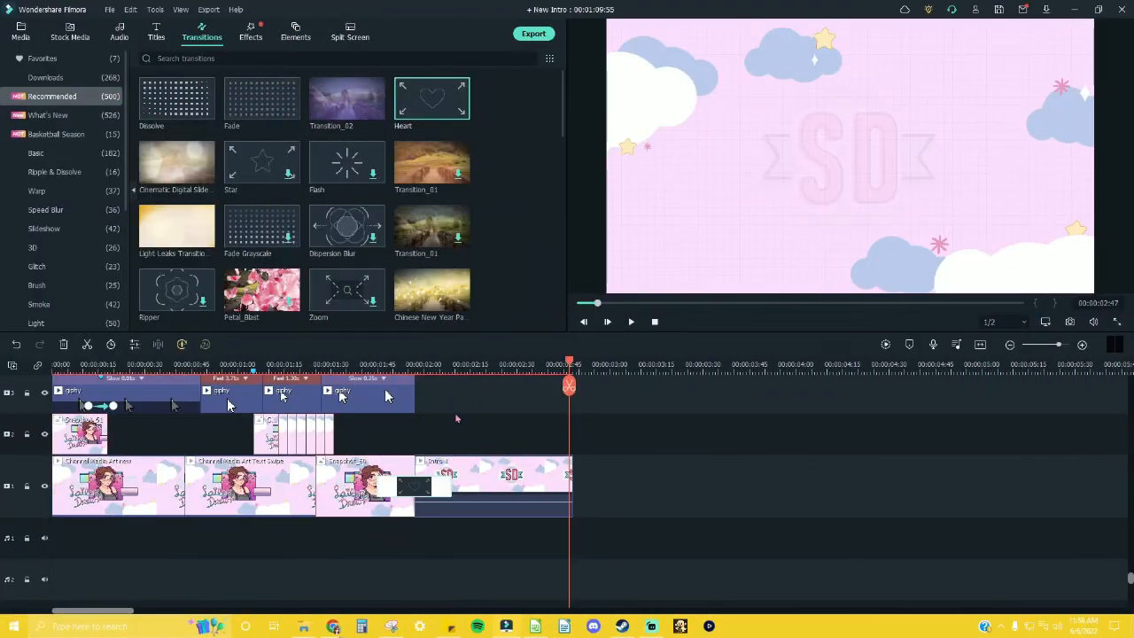
Step: Preview the Heart transition between Snapshot_60 and Intro 1, replace it with Dissolve, and play it back
left_click(338, 365)
key("space")
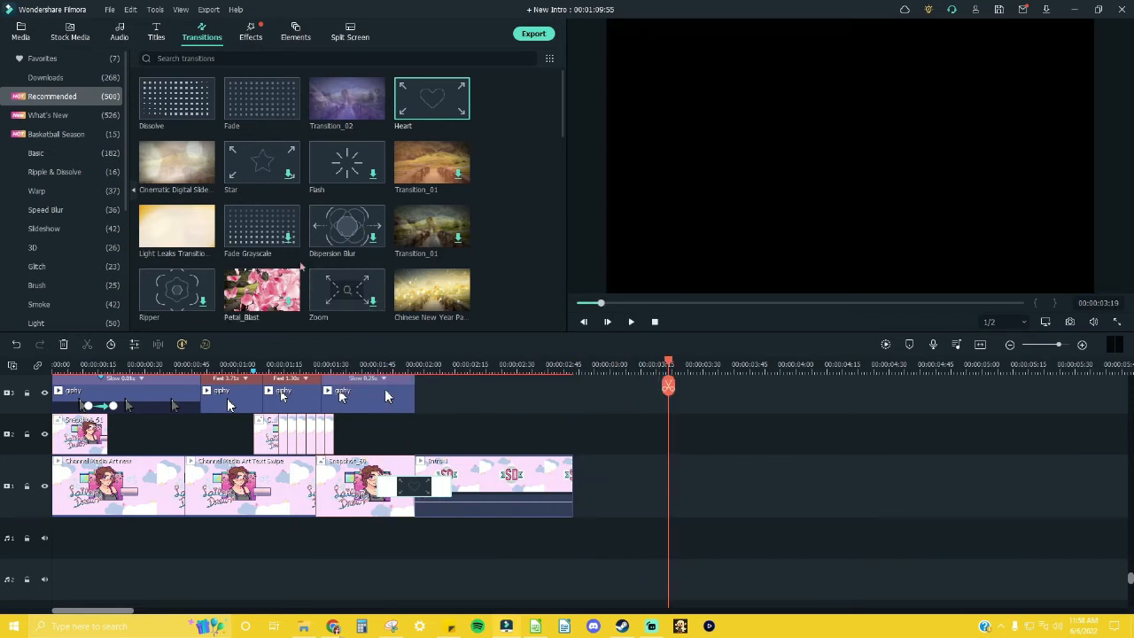
left_click_drag(177, 99, 413, 486)
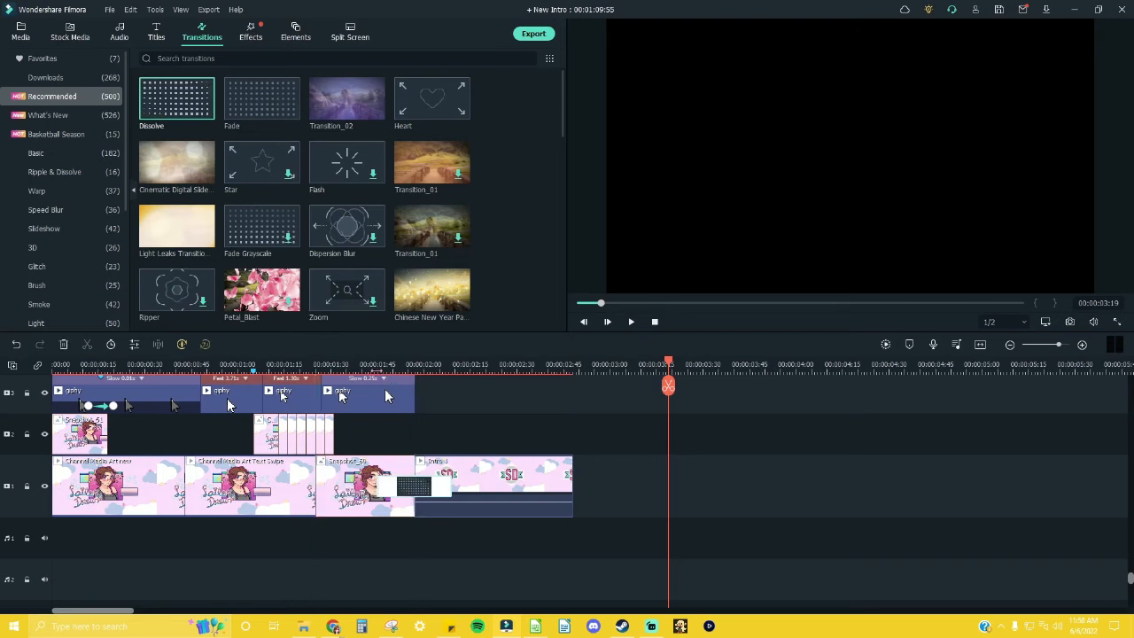
left_click(336, 363)
key("space")
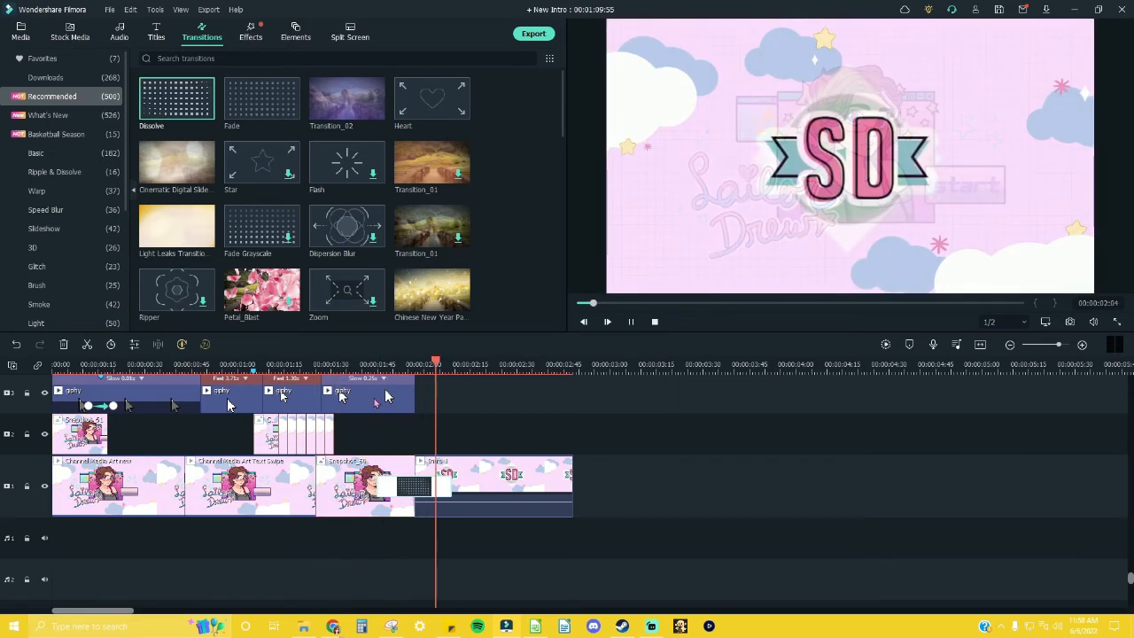
key("space")
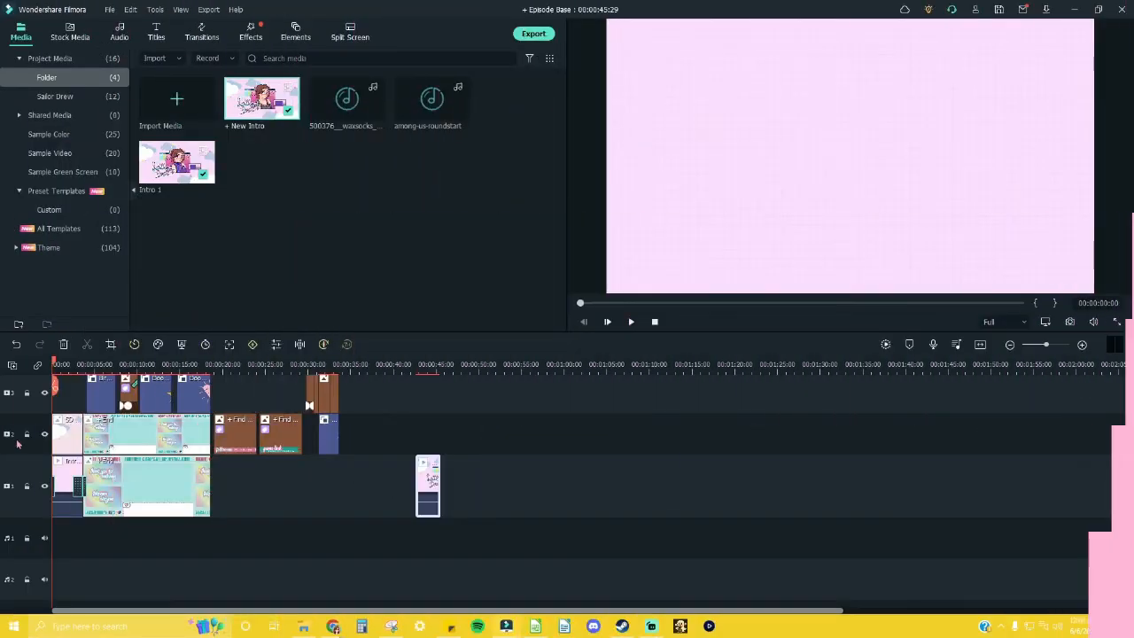
Step: In the Episode Base project, move the opening cloud clip on track 2 and Intro 1's start and end transitions to the new intro clip
left_click_drag(69, 434, 434, 435)
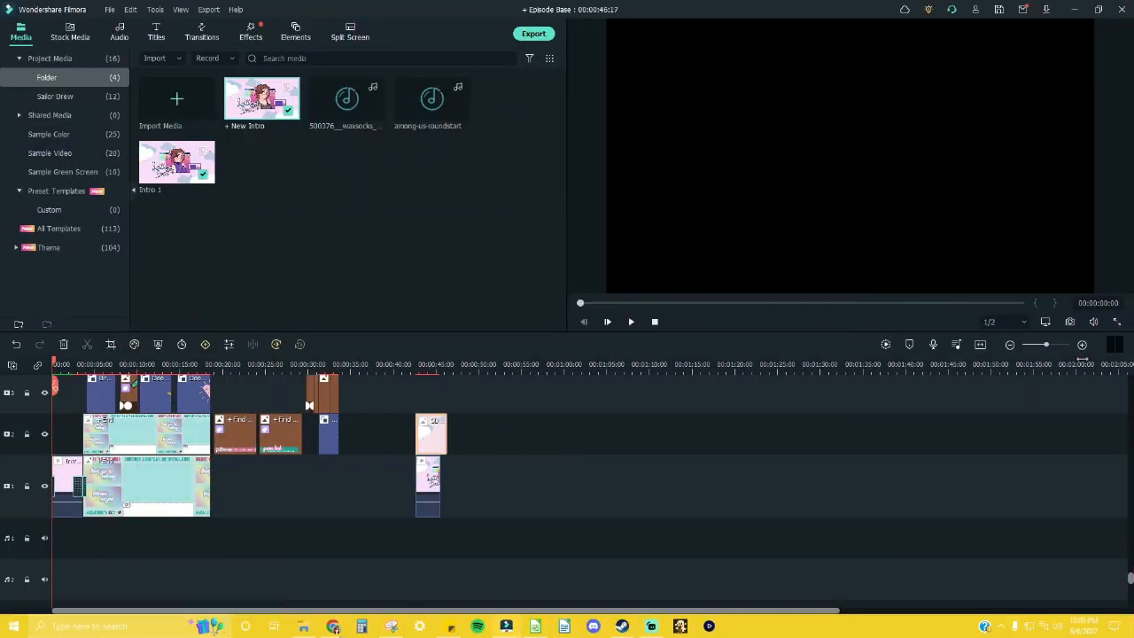
left_click(78, 489)
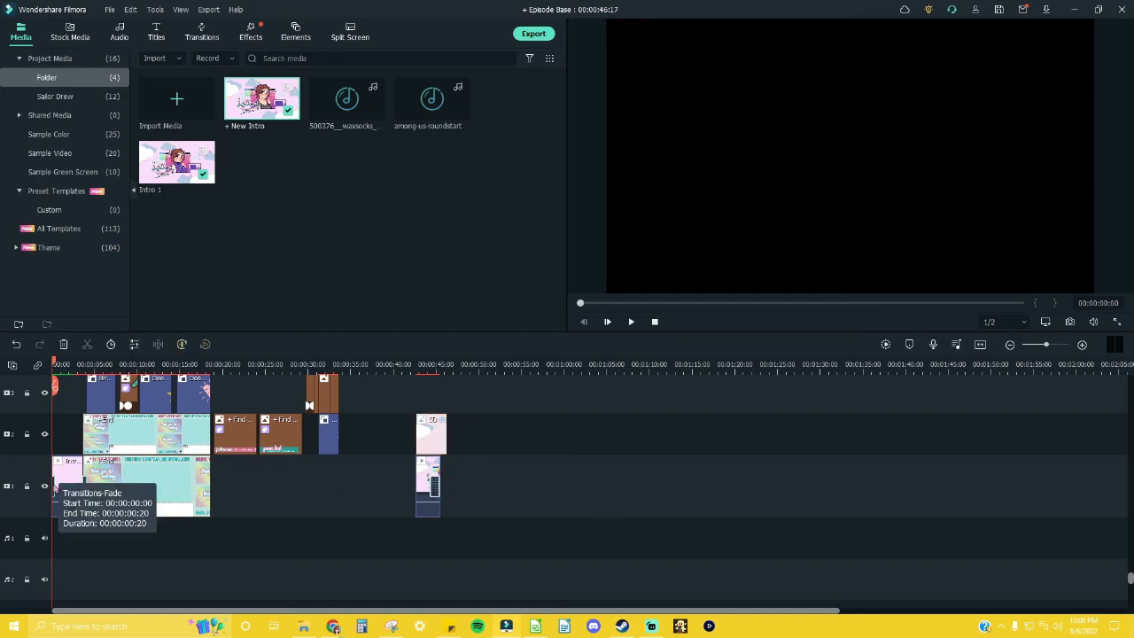
left_click_drag(58, 488, 422, 495)
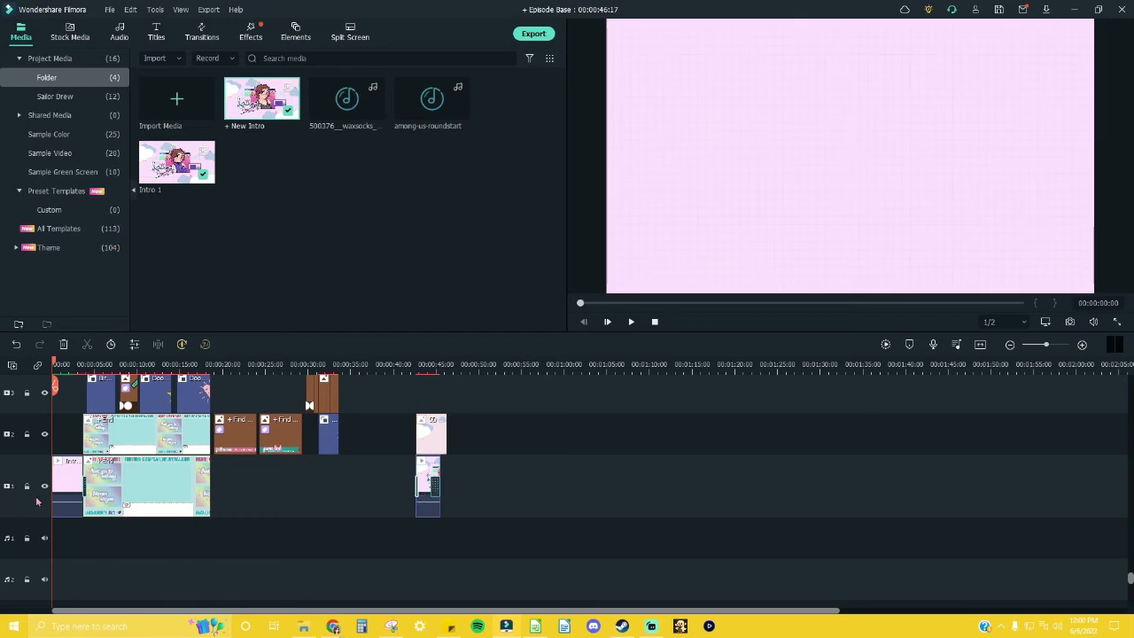
Step: Delete the old Intro 1 clip from the start of track 1
left_click_drag(72, 481, 581, 479)
key("Delete")
left_click(521, 488)
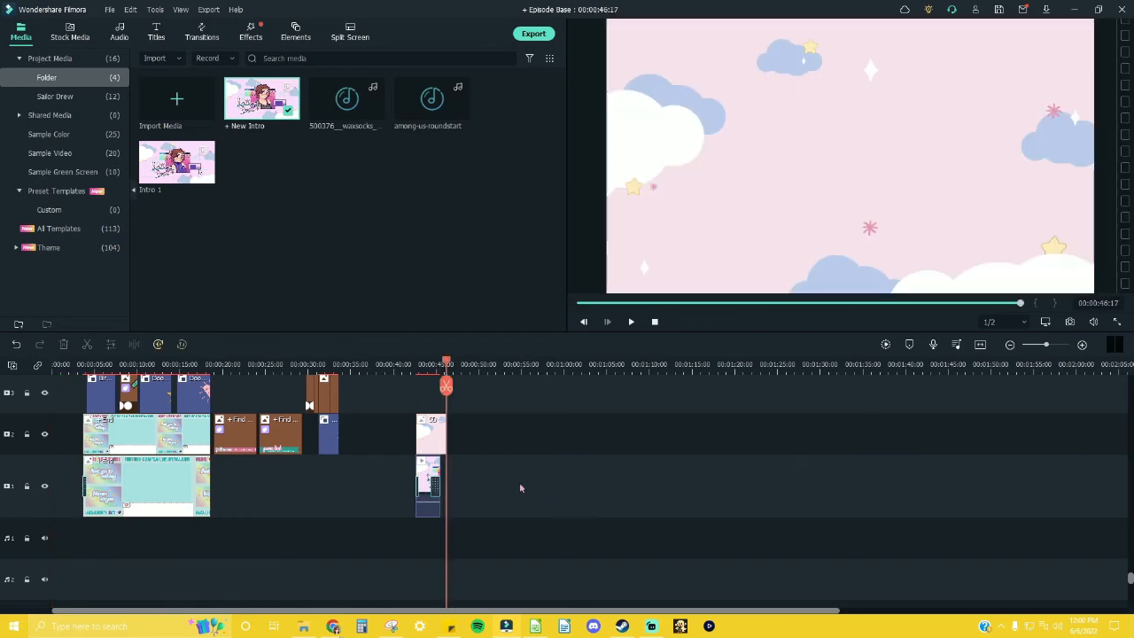
Step: Trim the SD Base Image clip's end to match the new intro clip and move both clips to the start of the timeline
left_click(421, 431)
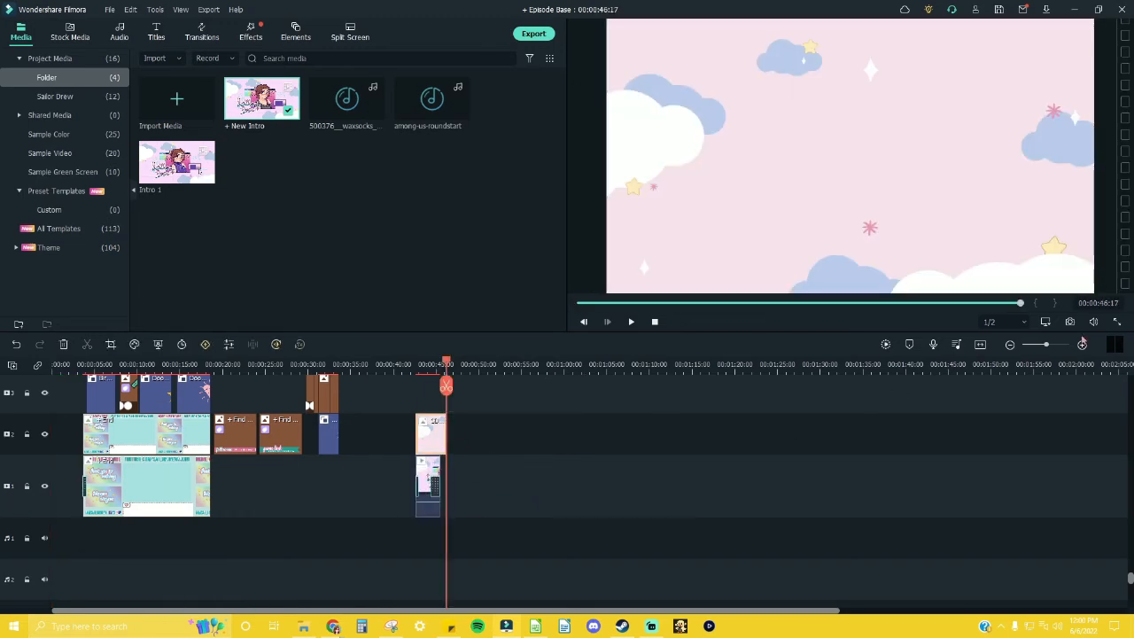
left_click_drag(1047, 347, 1054, 348)
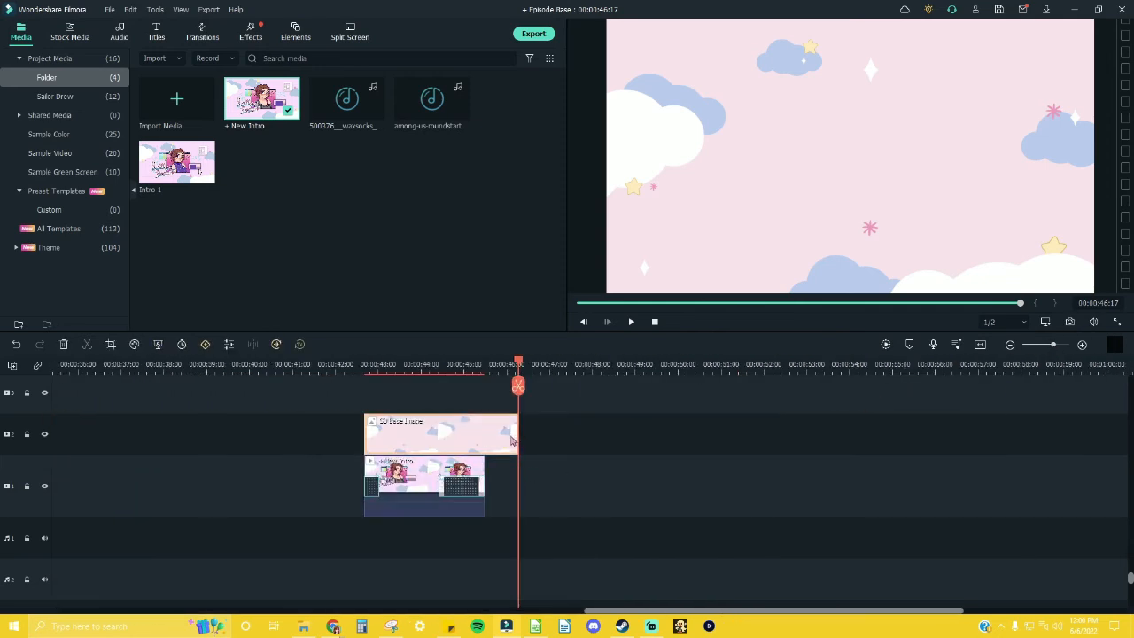
left_click_drag(518, 435, 248, 470)
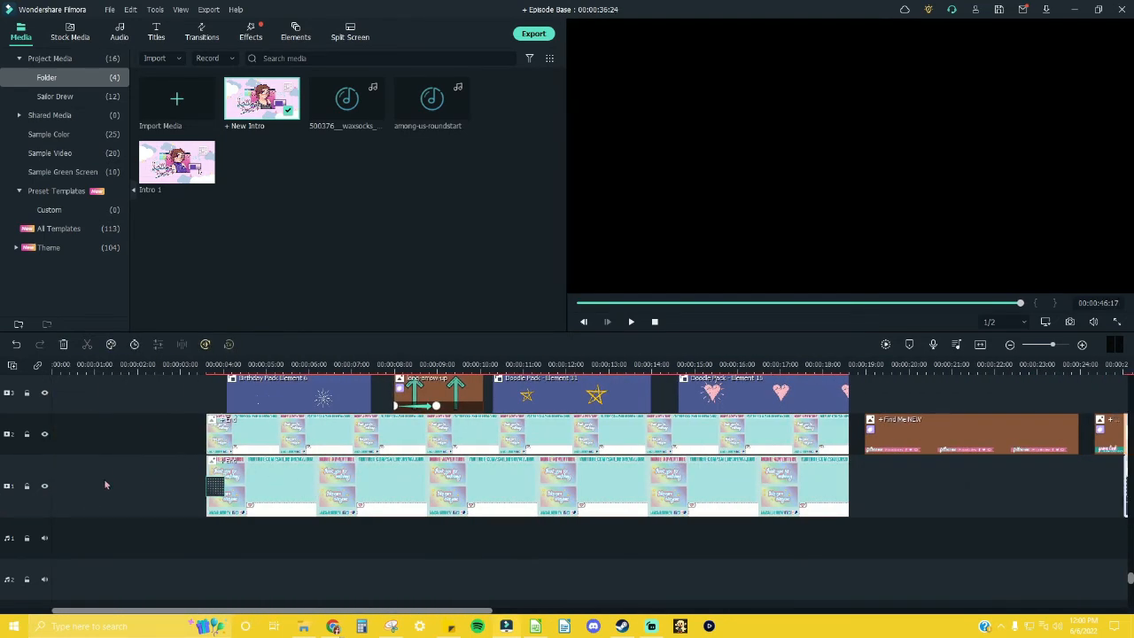
key("Delete")
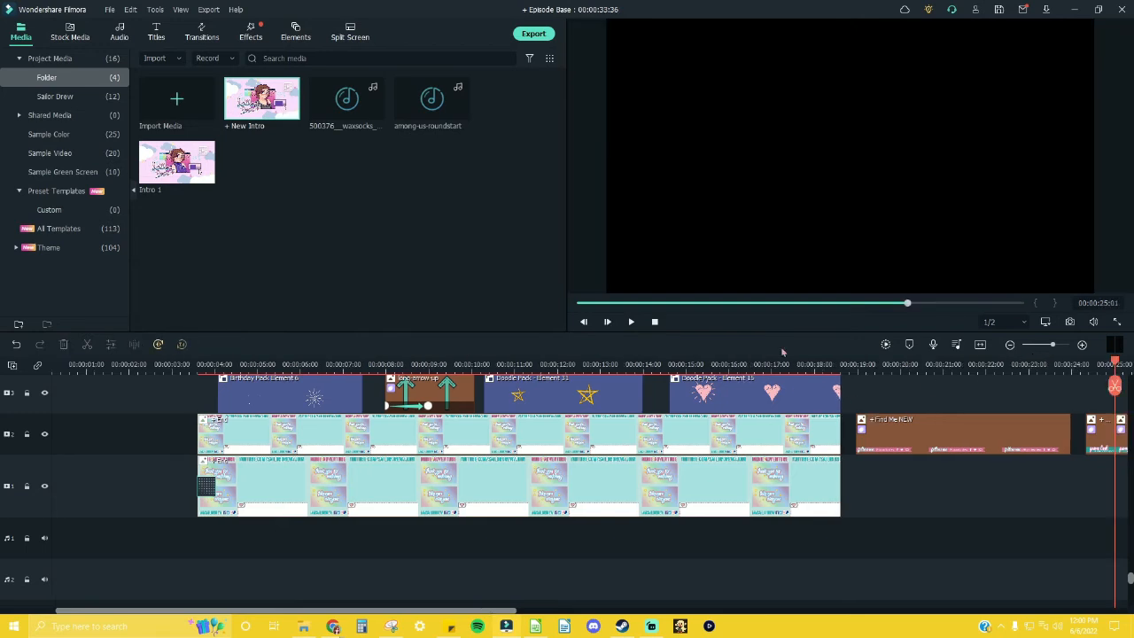
left_click(655, 324)
key("ctrl+v")
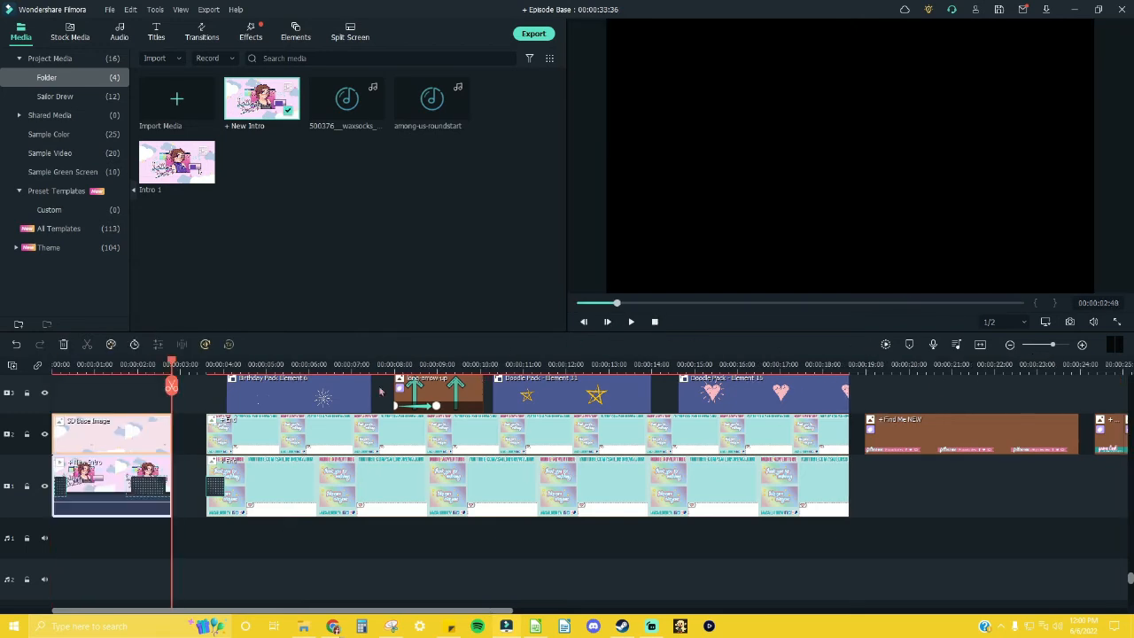
Step: Close the gap on track 1 between the new intro and the end-screen clip with a ripple delete
left_click(184, 488)
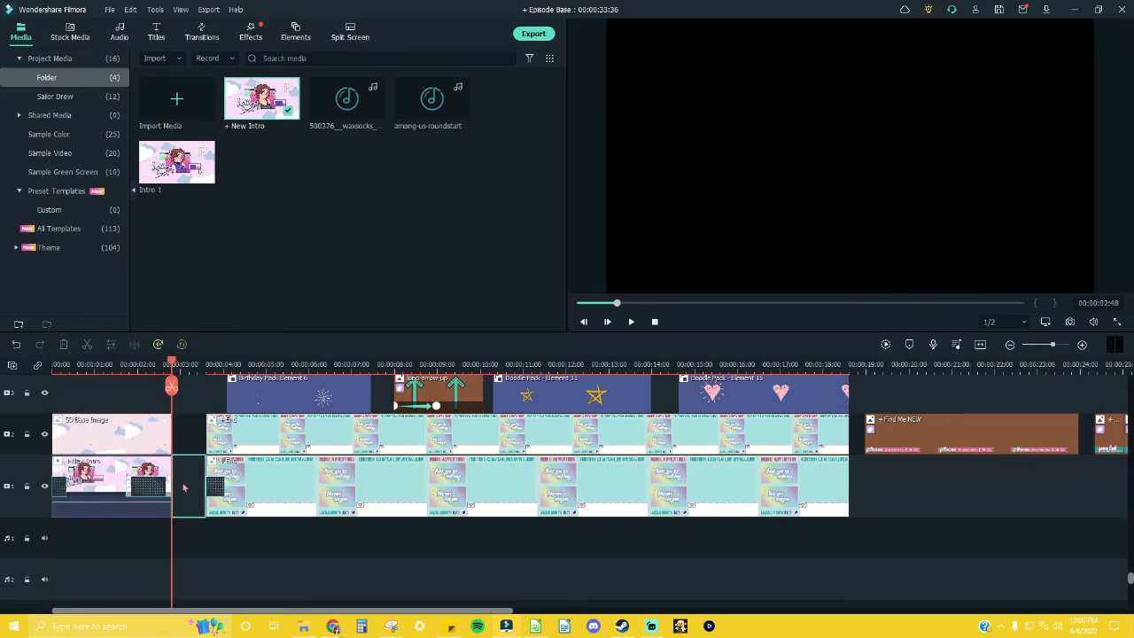
right_click(183, 488)
left_click(213, 492)
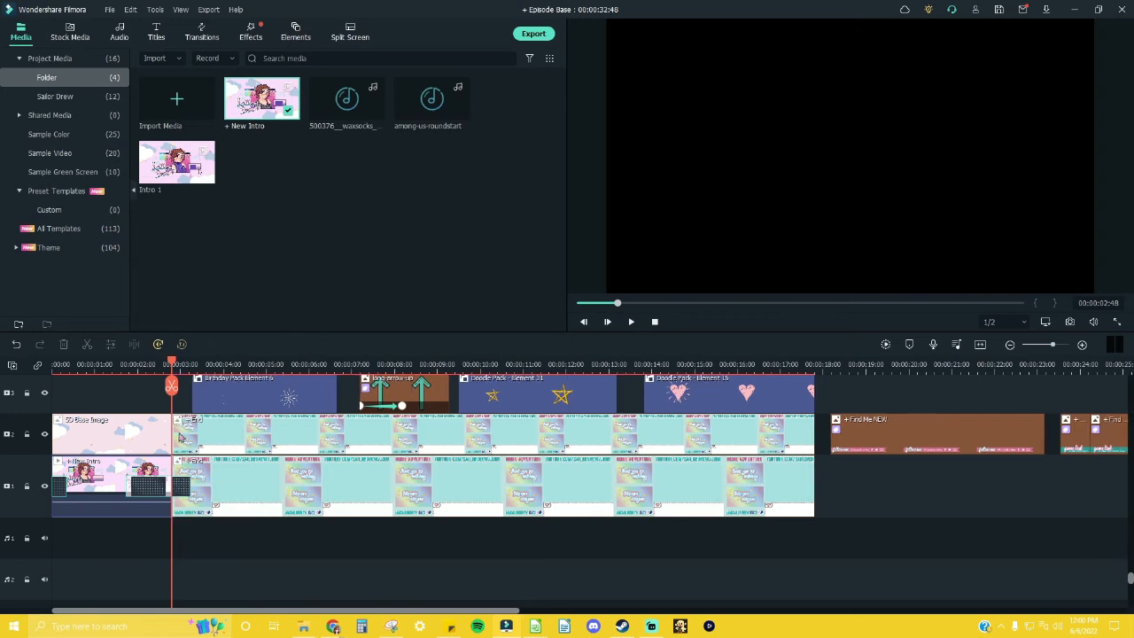
Step: Move the SD Base Image clip from track 2 to empty space on track 1 and play the intro from the start
left_click_drag(112, 434, 916, 469)
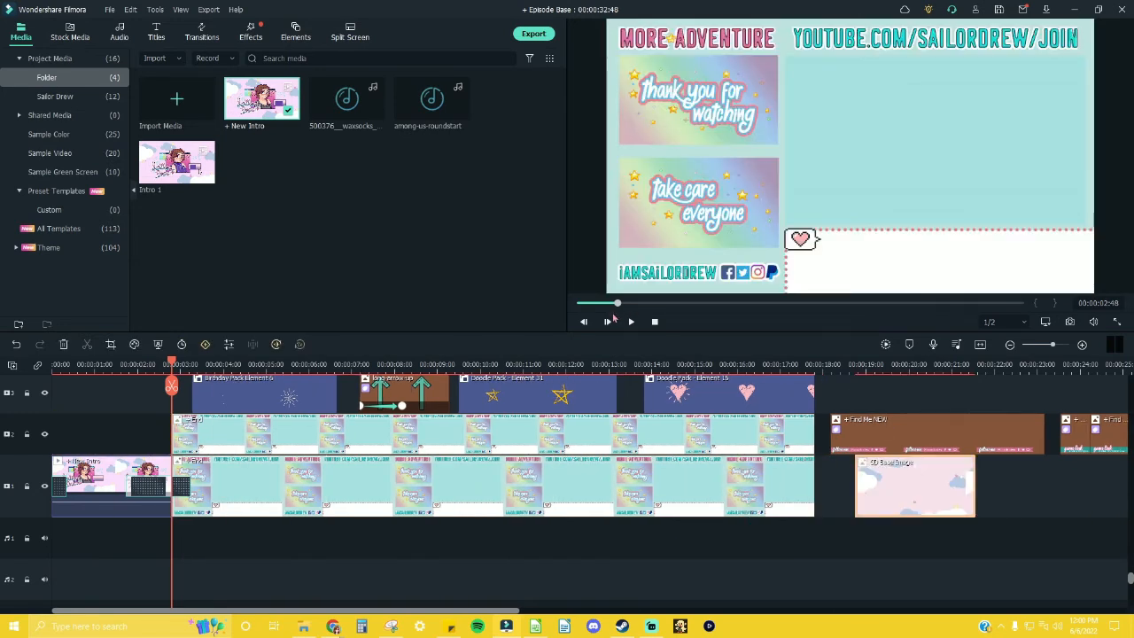
left_click(654, 322)
left_click(631, 321)
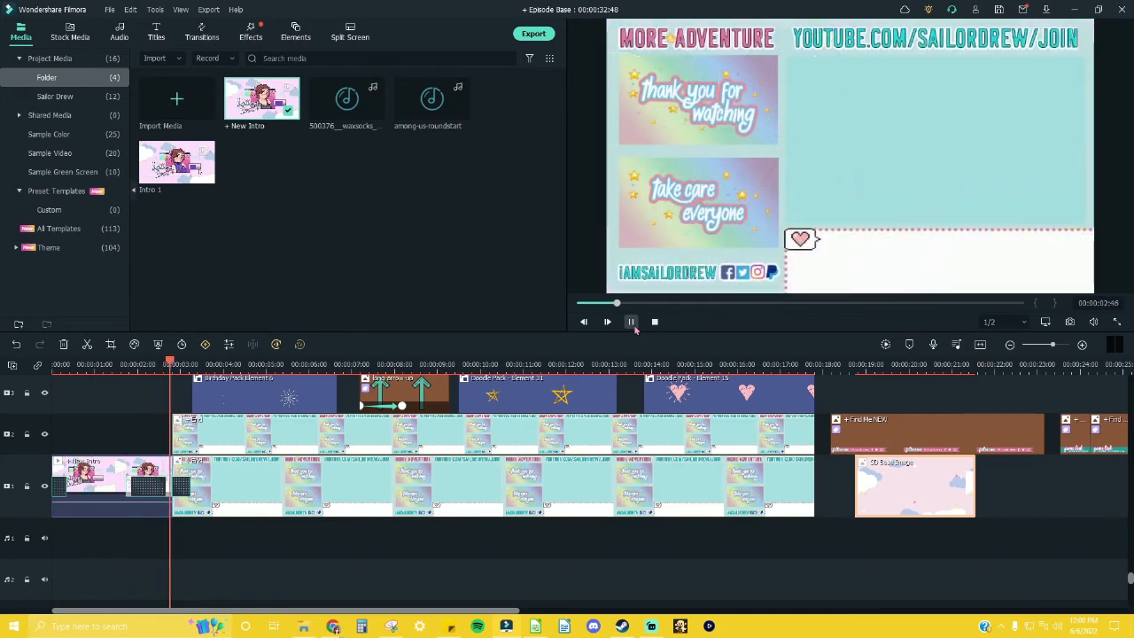
left_click(632, 323)
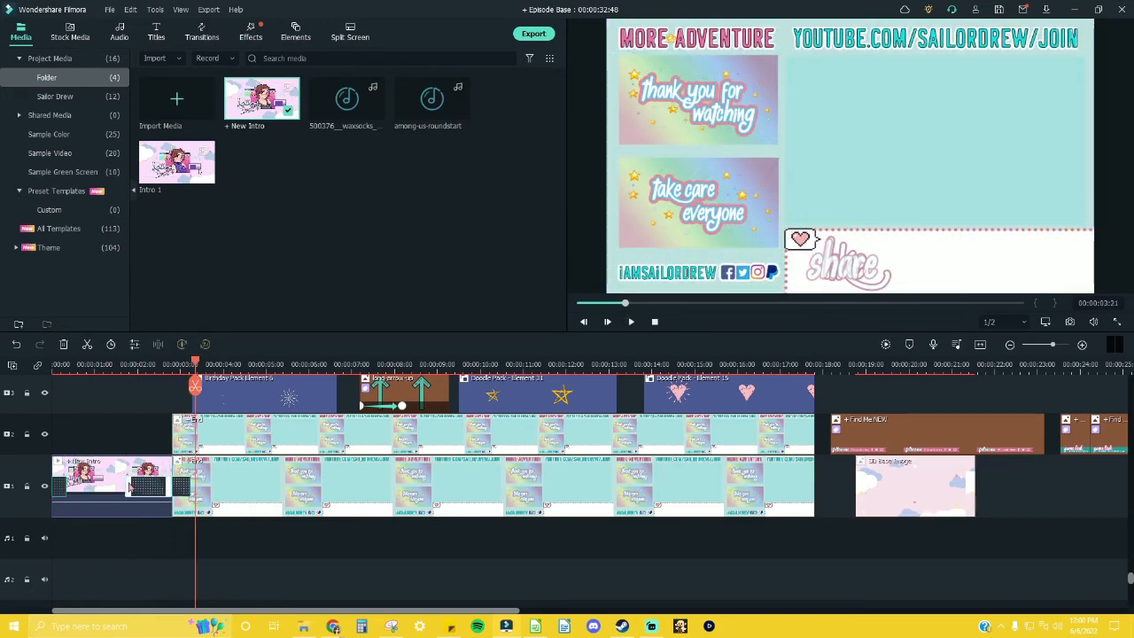
Step: Shorten the transition at the end of the new intro clip and play the intro from the start
left_click_drag(127, 482, 147, 489)
left_click(655, 322)
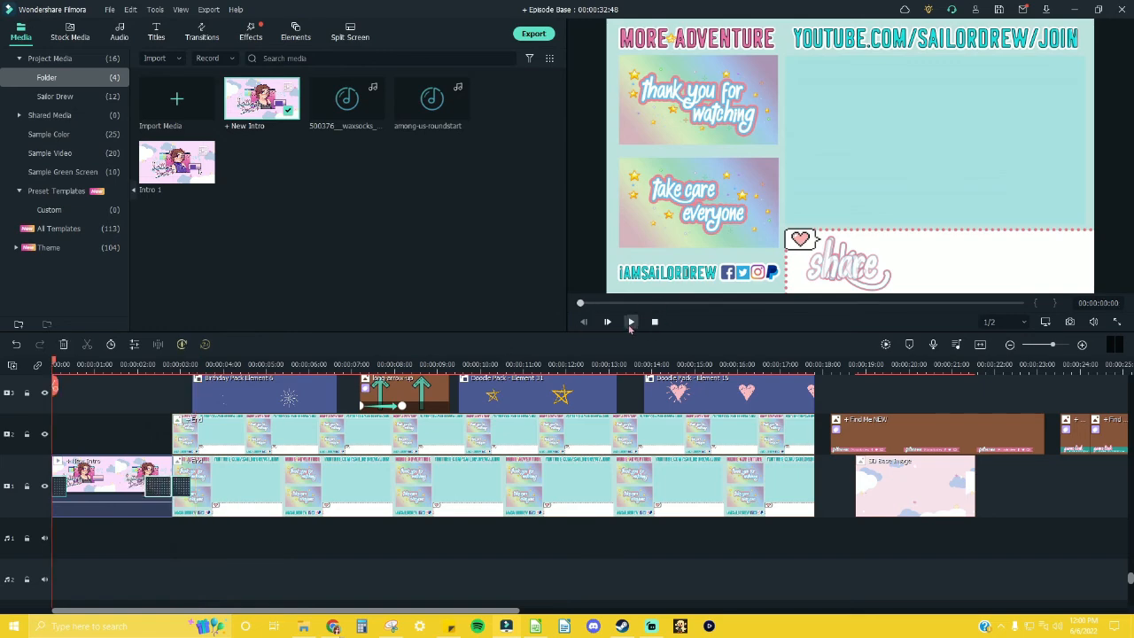
left_click(631, 321)
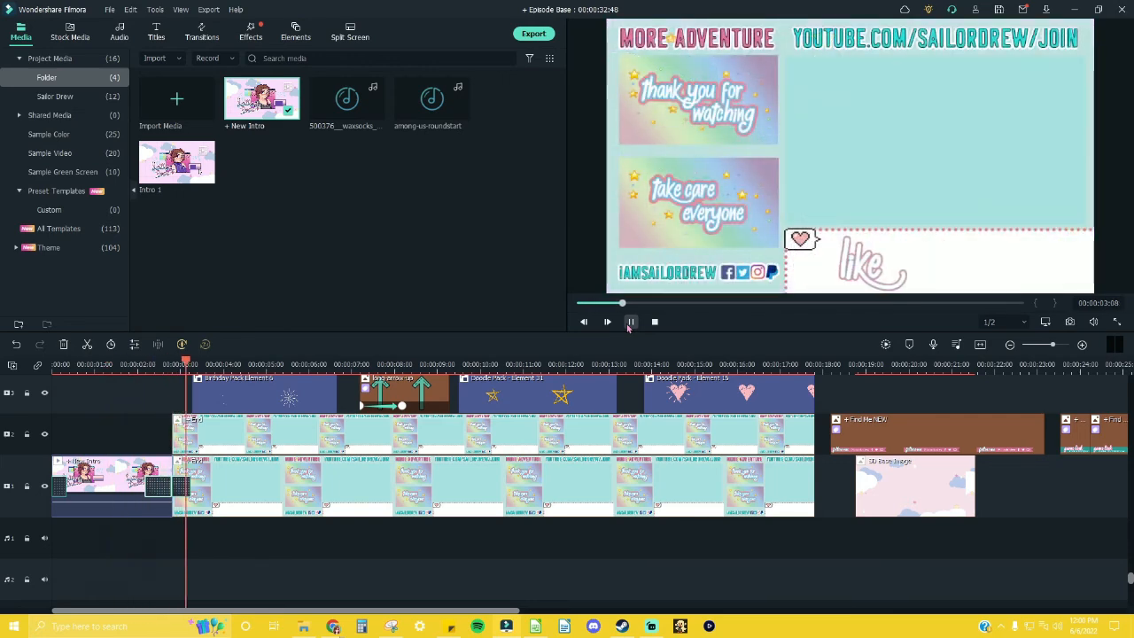
left_click(631, 322)
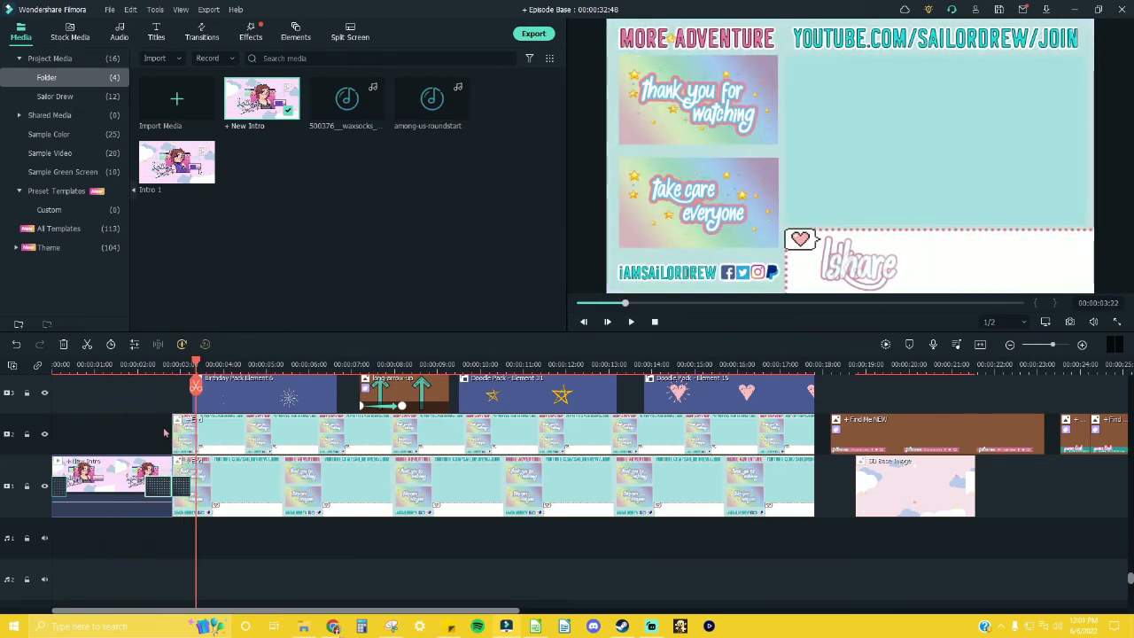
Step: Move the SD Base Image clip back onto track 2 above the new intro and save the project
left_click_drag(910, 483, 106, 435)
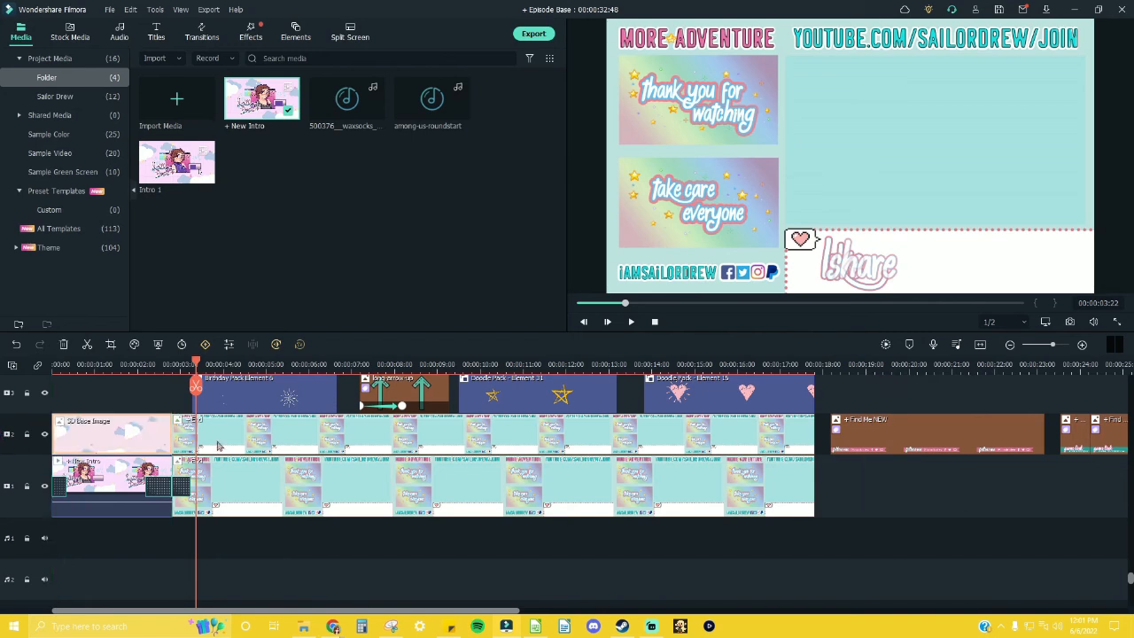
left_click(110, 9)
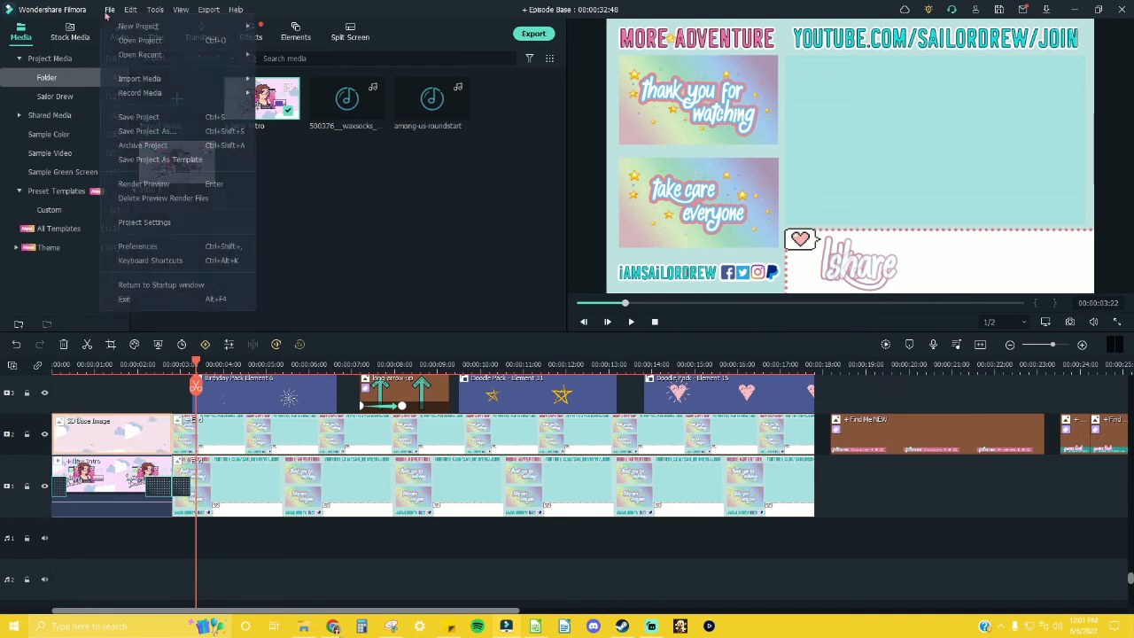
left_click(142, 119)
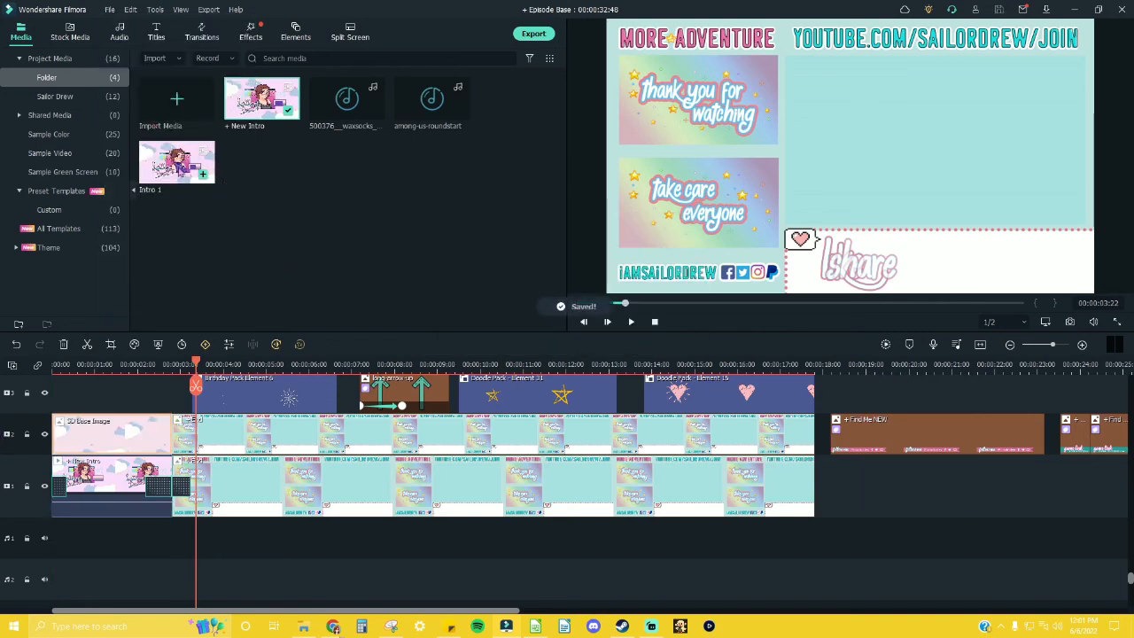
Step: Delete the old Intro 1 file from the project media and save the project
key("Delete")
key("Return")
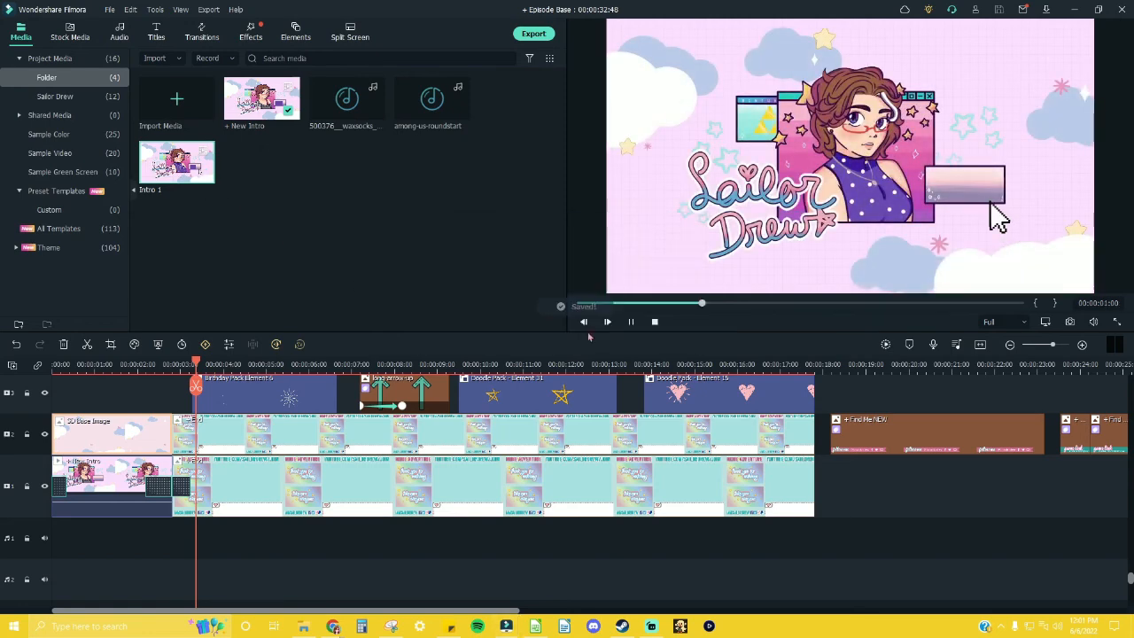
left_click(110, 10)
left_click(141, 119)
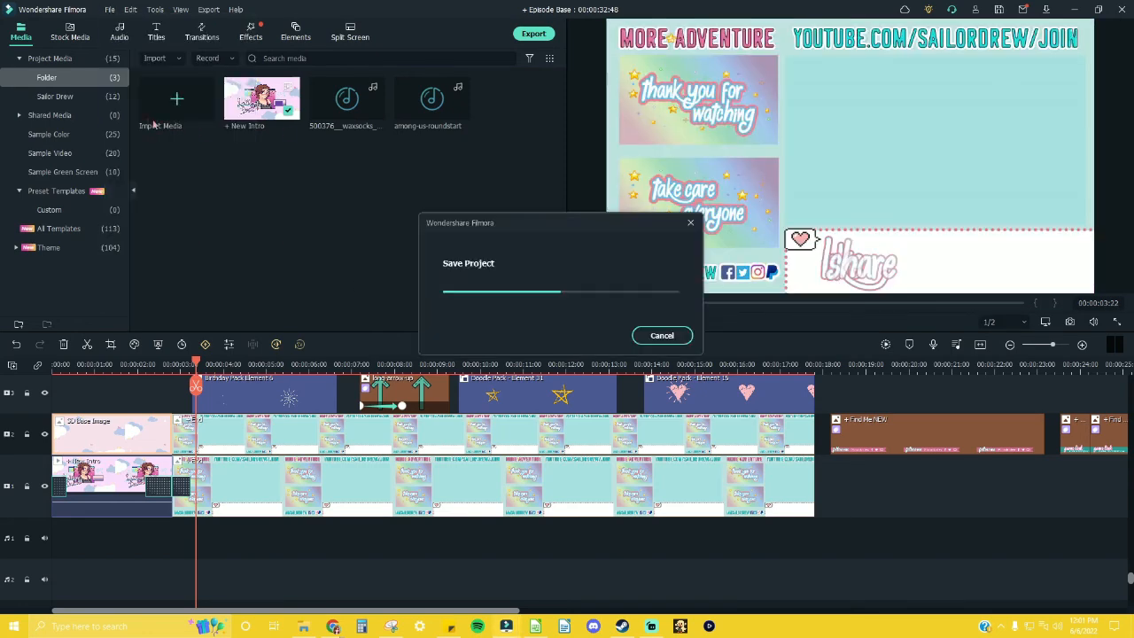